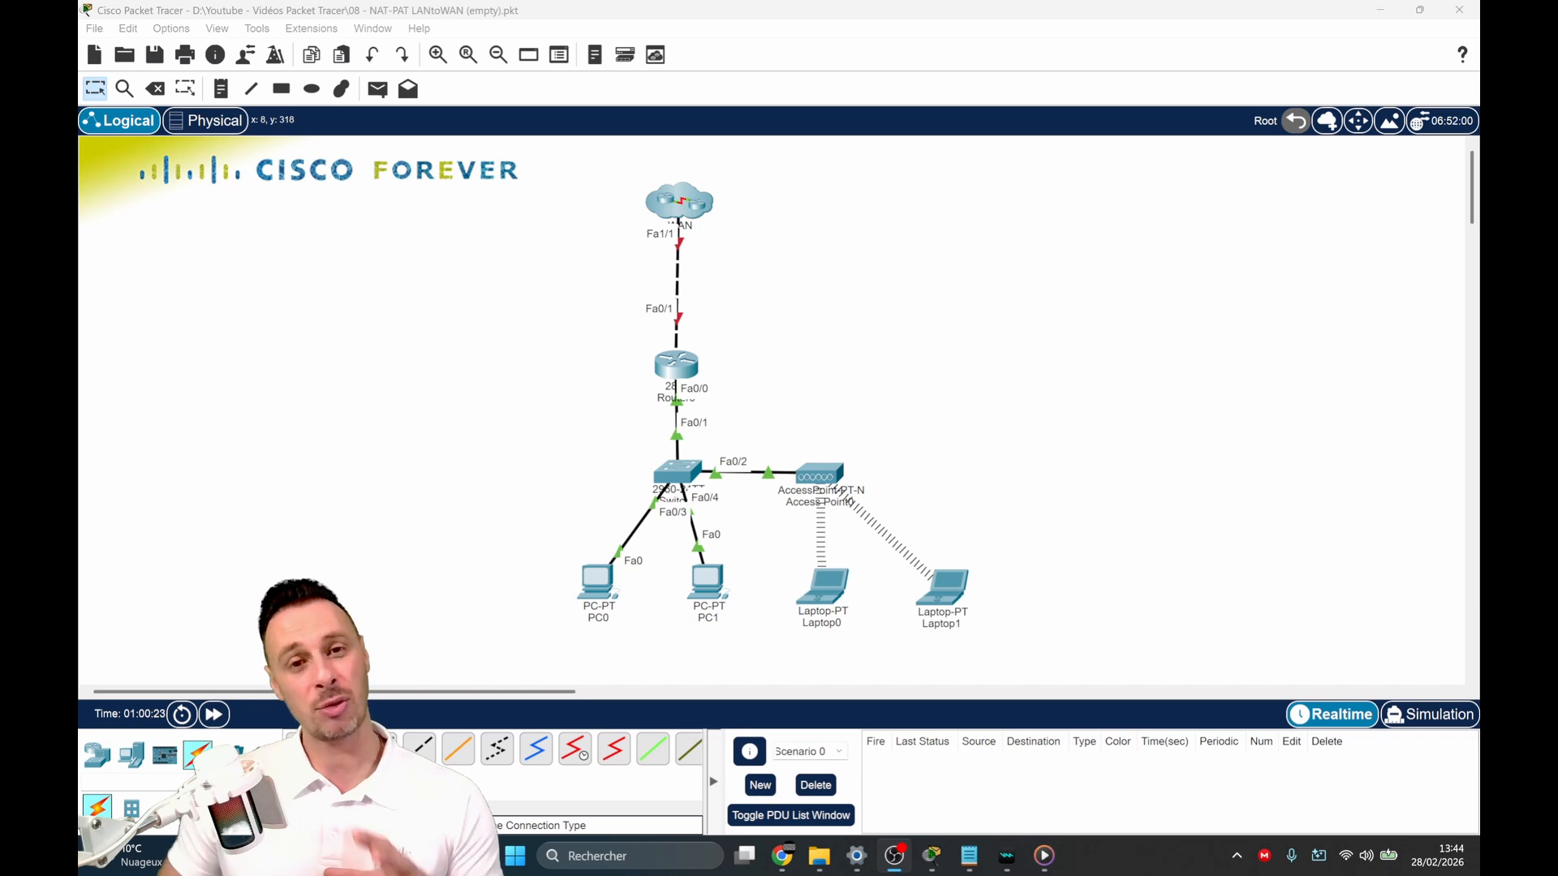
Step: Examine the topology's LAN devices, the router and the WAN cloud with the link between them
drag(560, 408, 956, 608)
drag(611, 183, 751, 302)
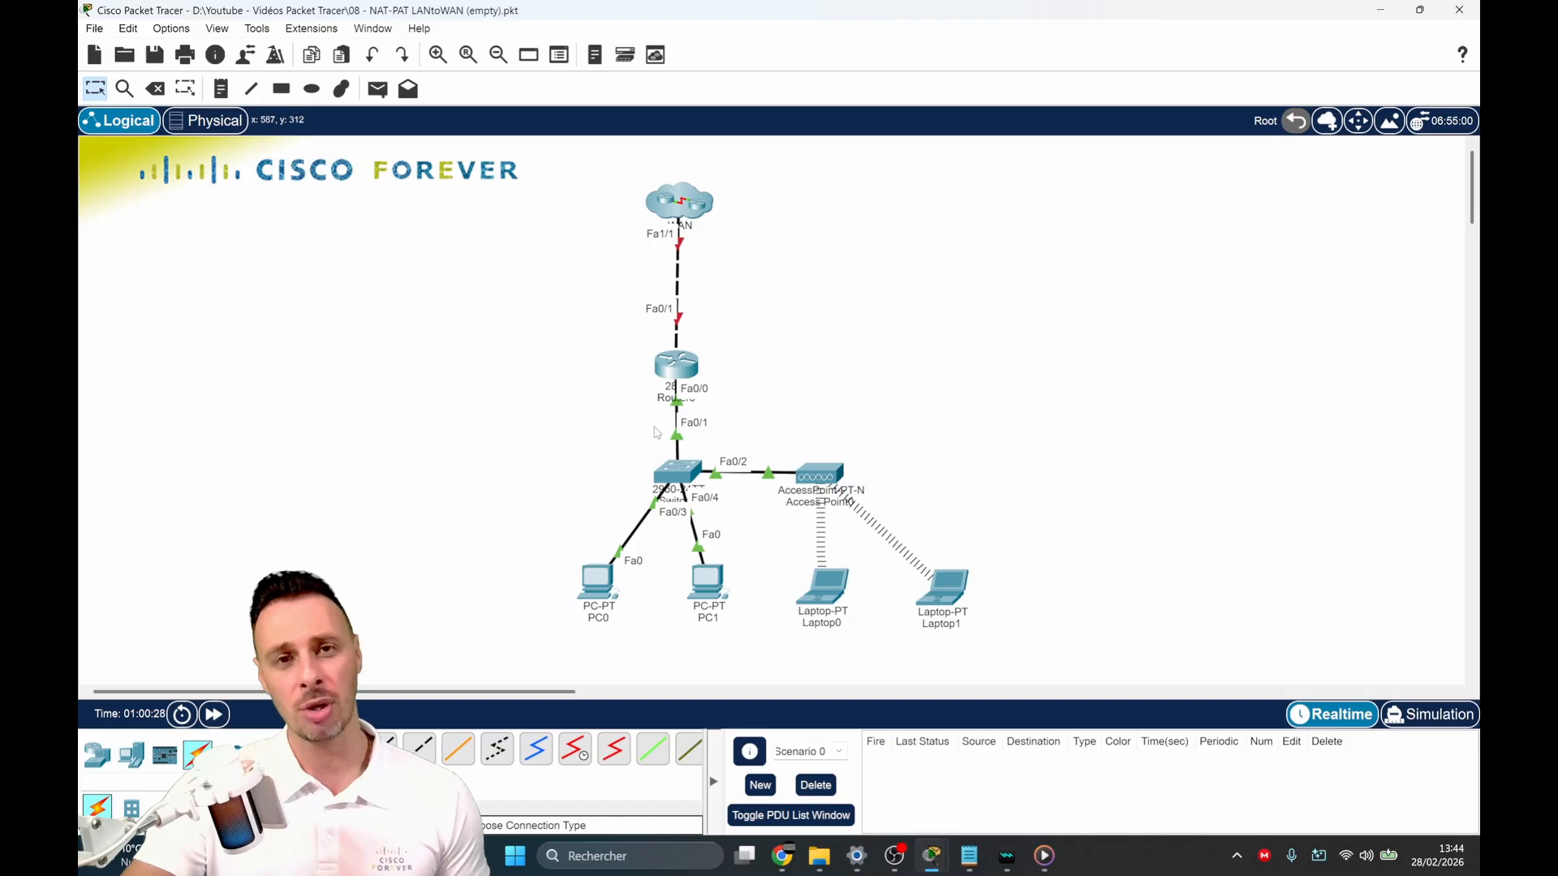
drag(541, 494, 968, 604)
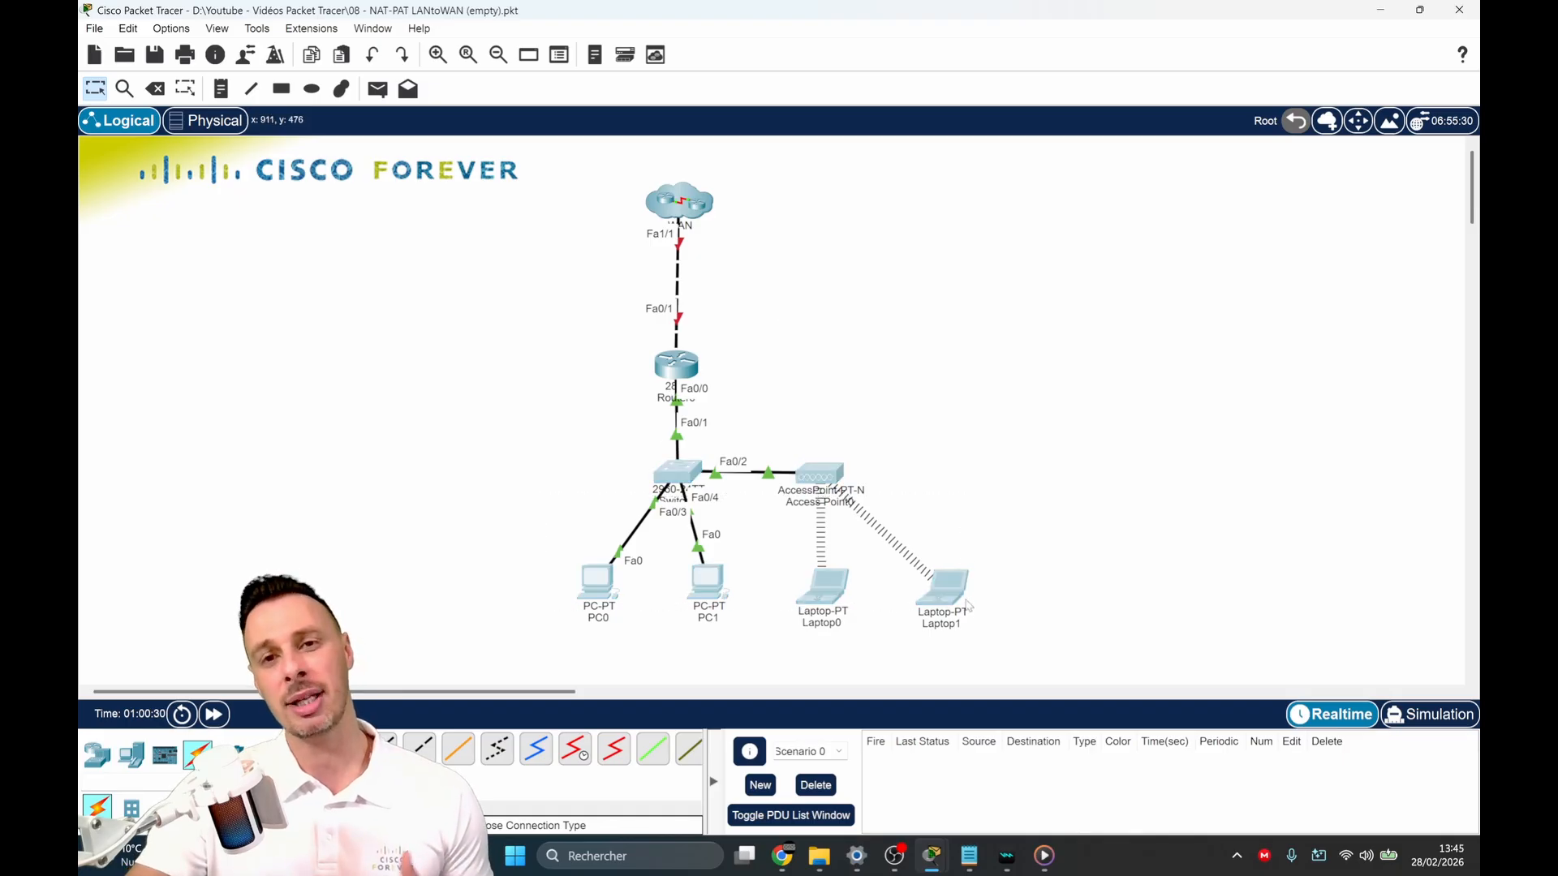
click(867, 452)
drag(491, 496, 984, 598)
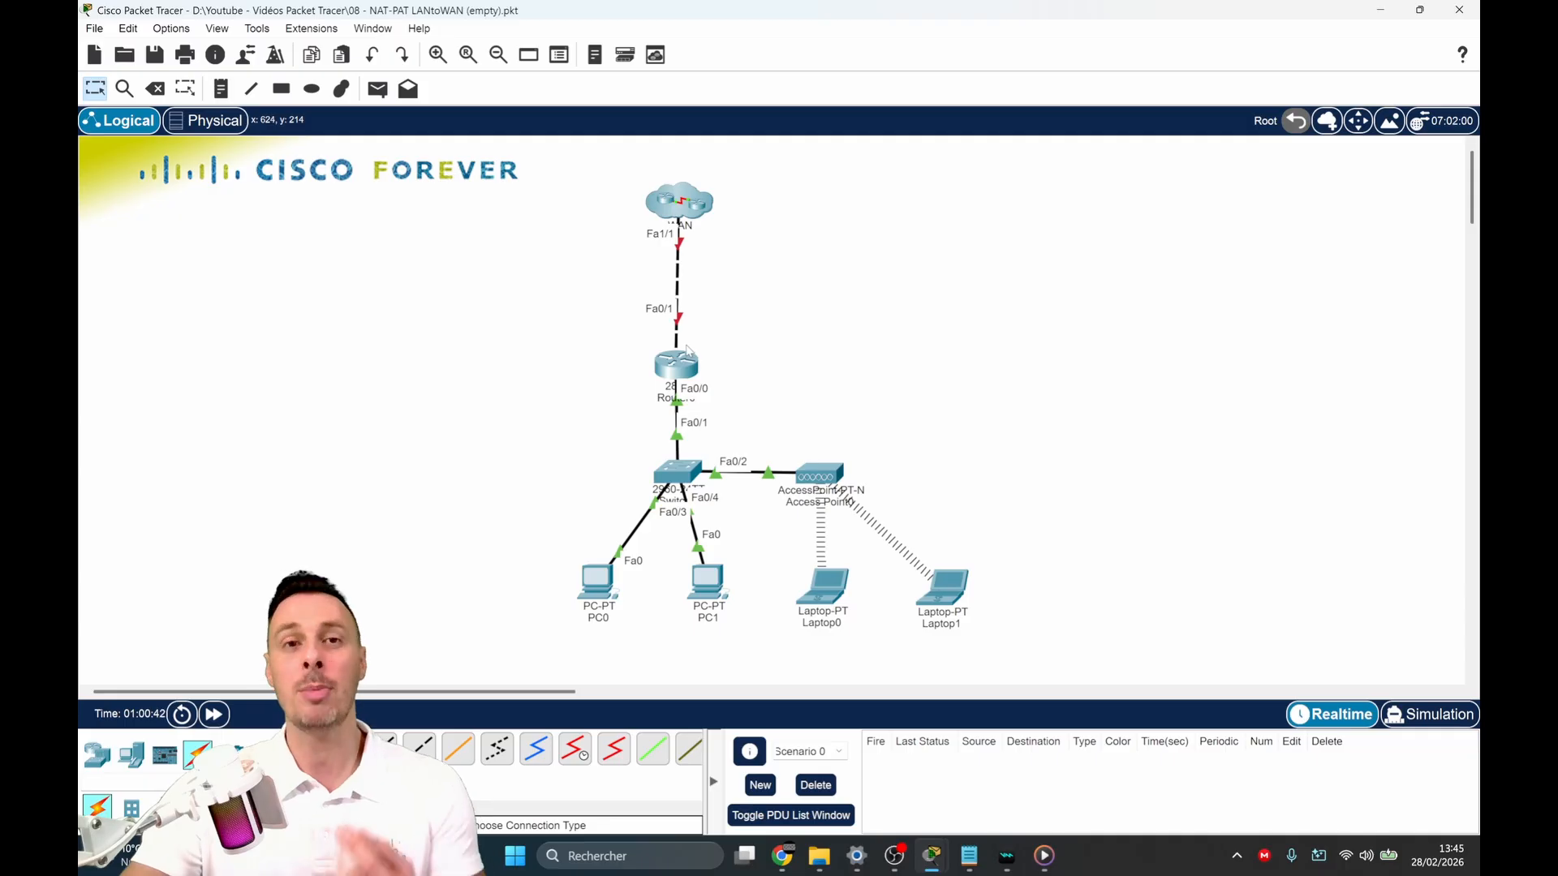
drag(596, 172, 748, 252)
click(721, 325)
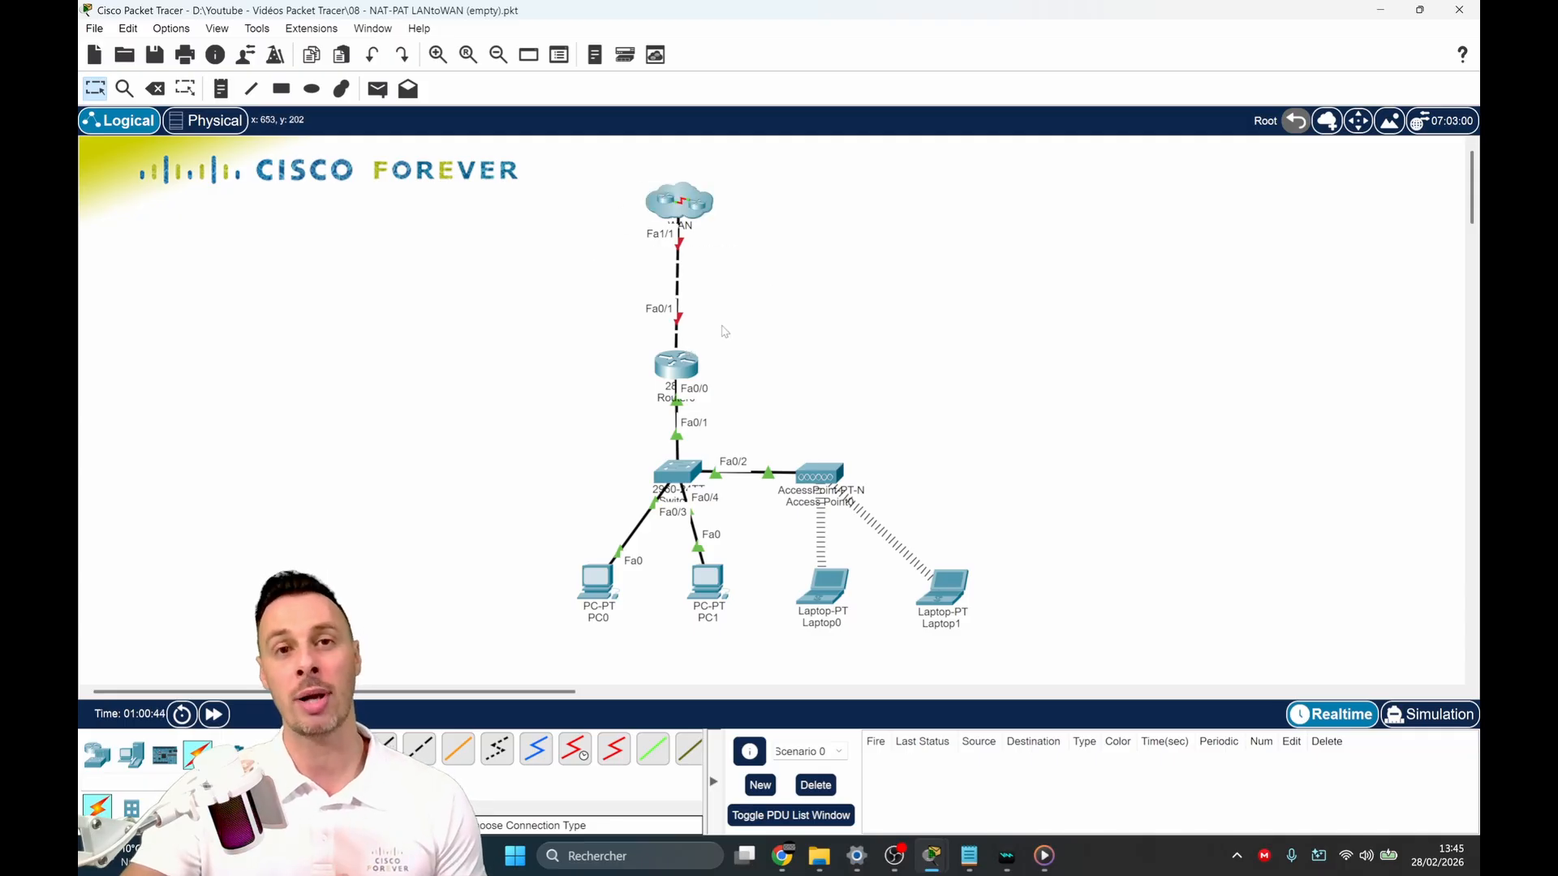
drag(599, 354, 763, 419)
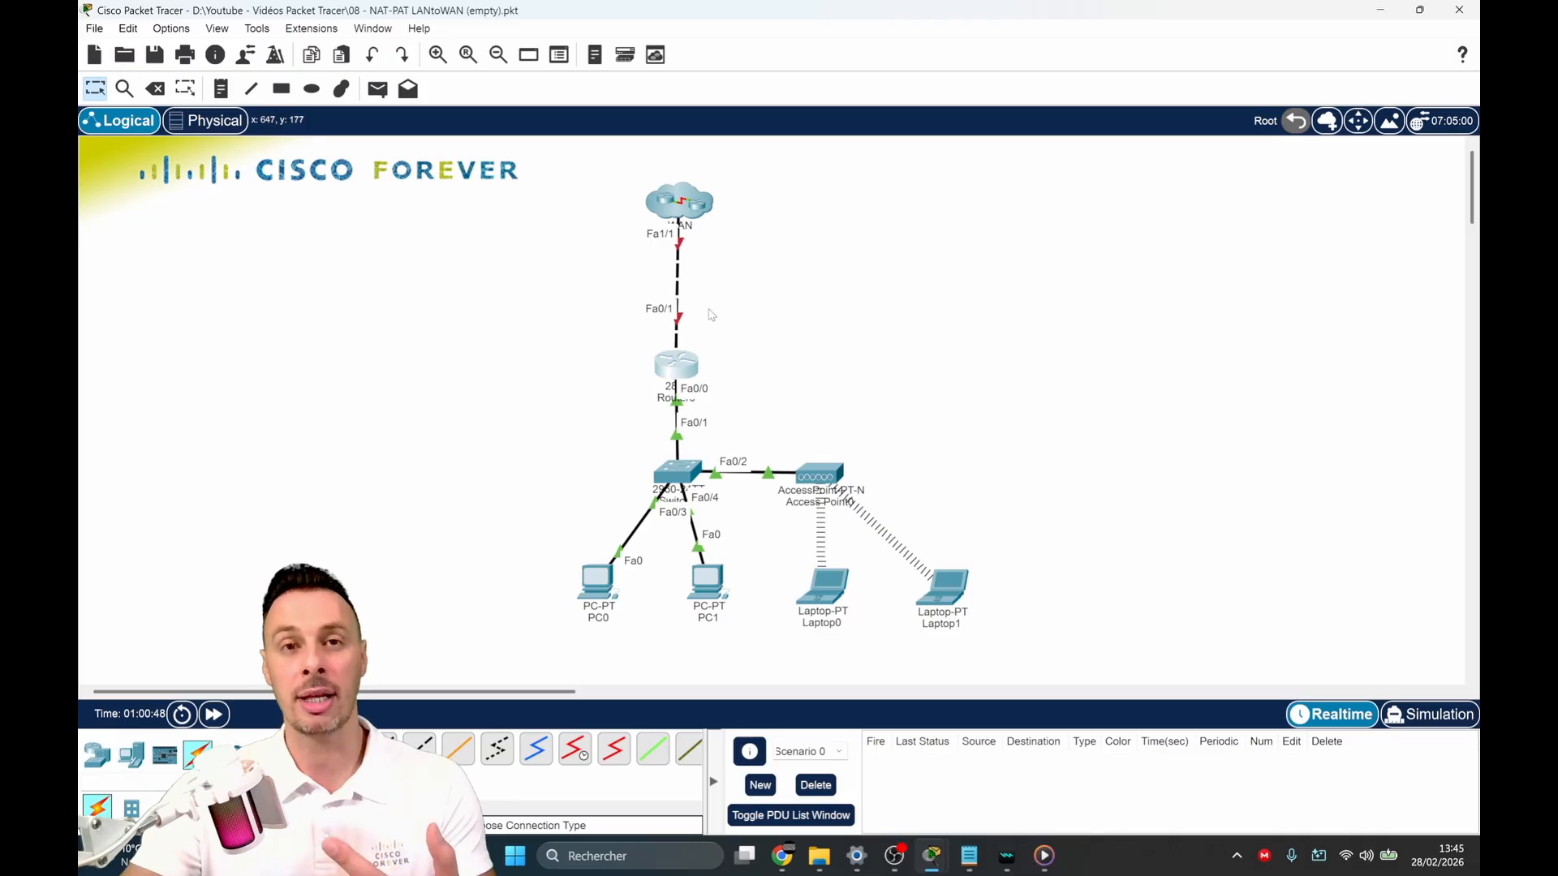
drag(618, 174, 755, 261)
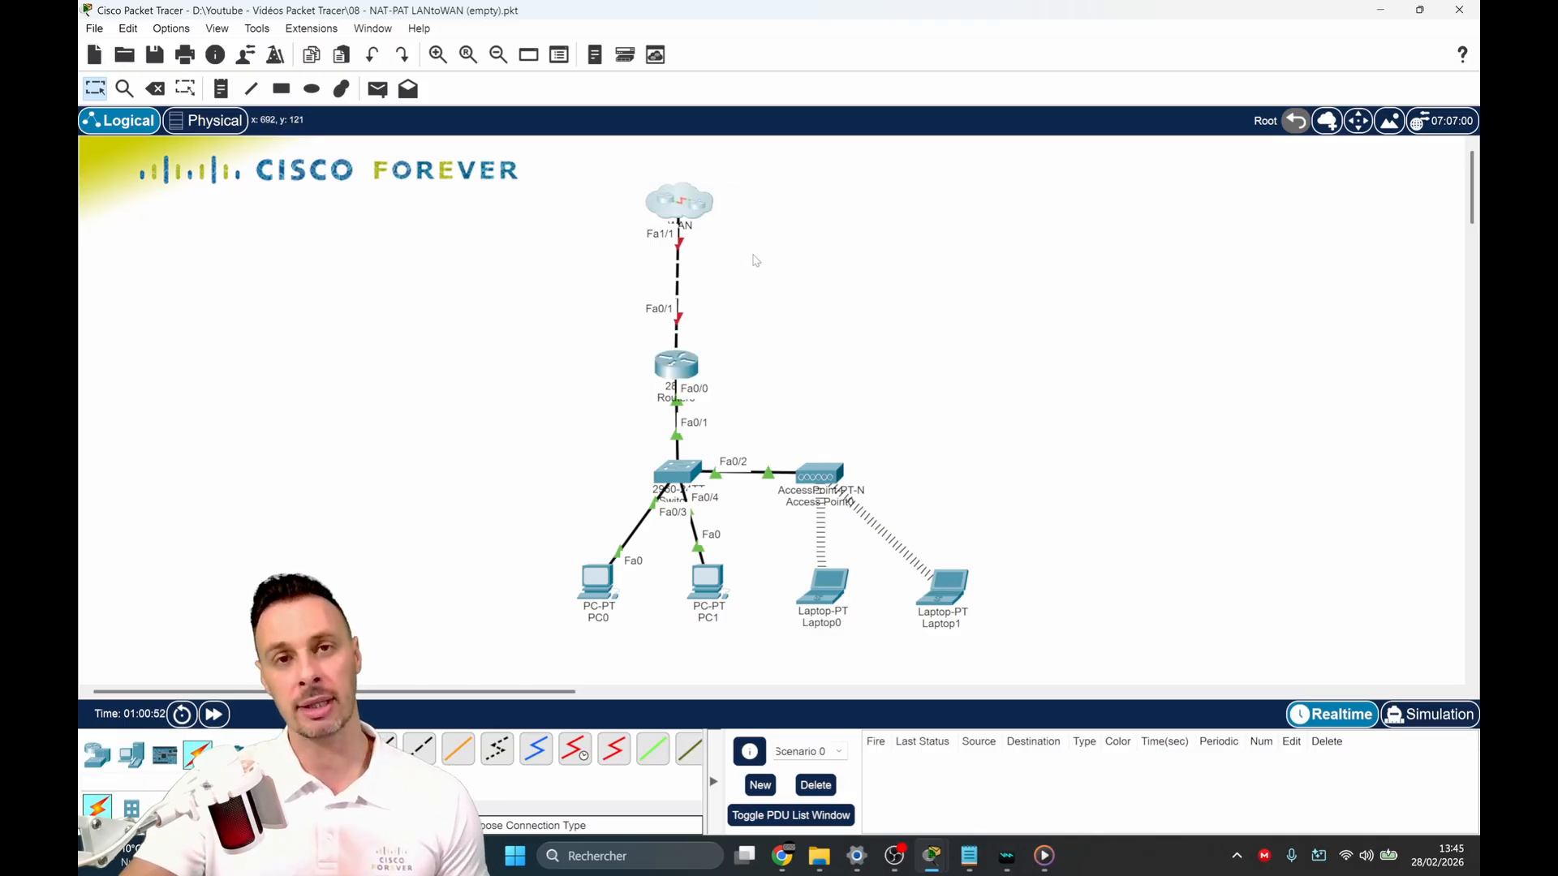
click(601, 439)
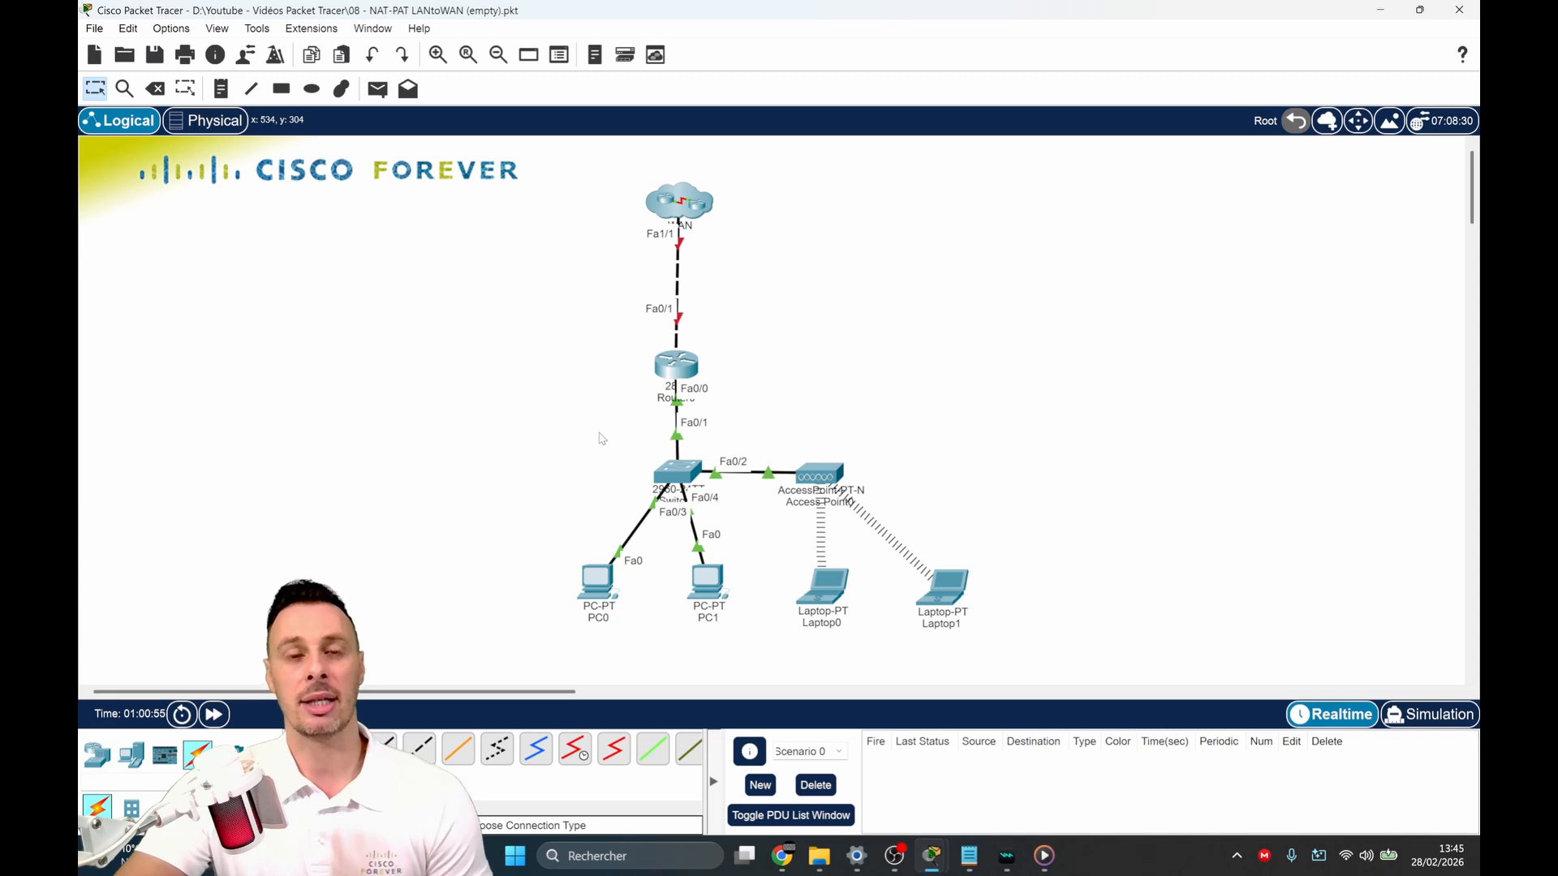
Step: Open Router0's command line and enter privileged EXEC mode with the en command
mouse_move(682, 367)
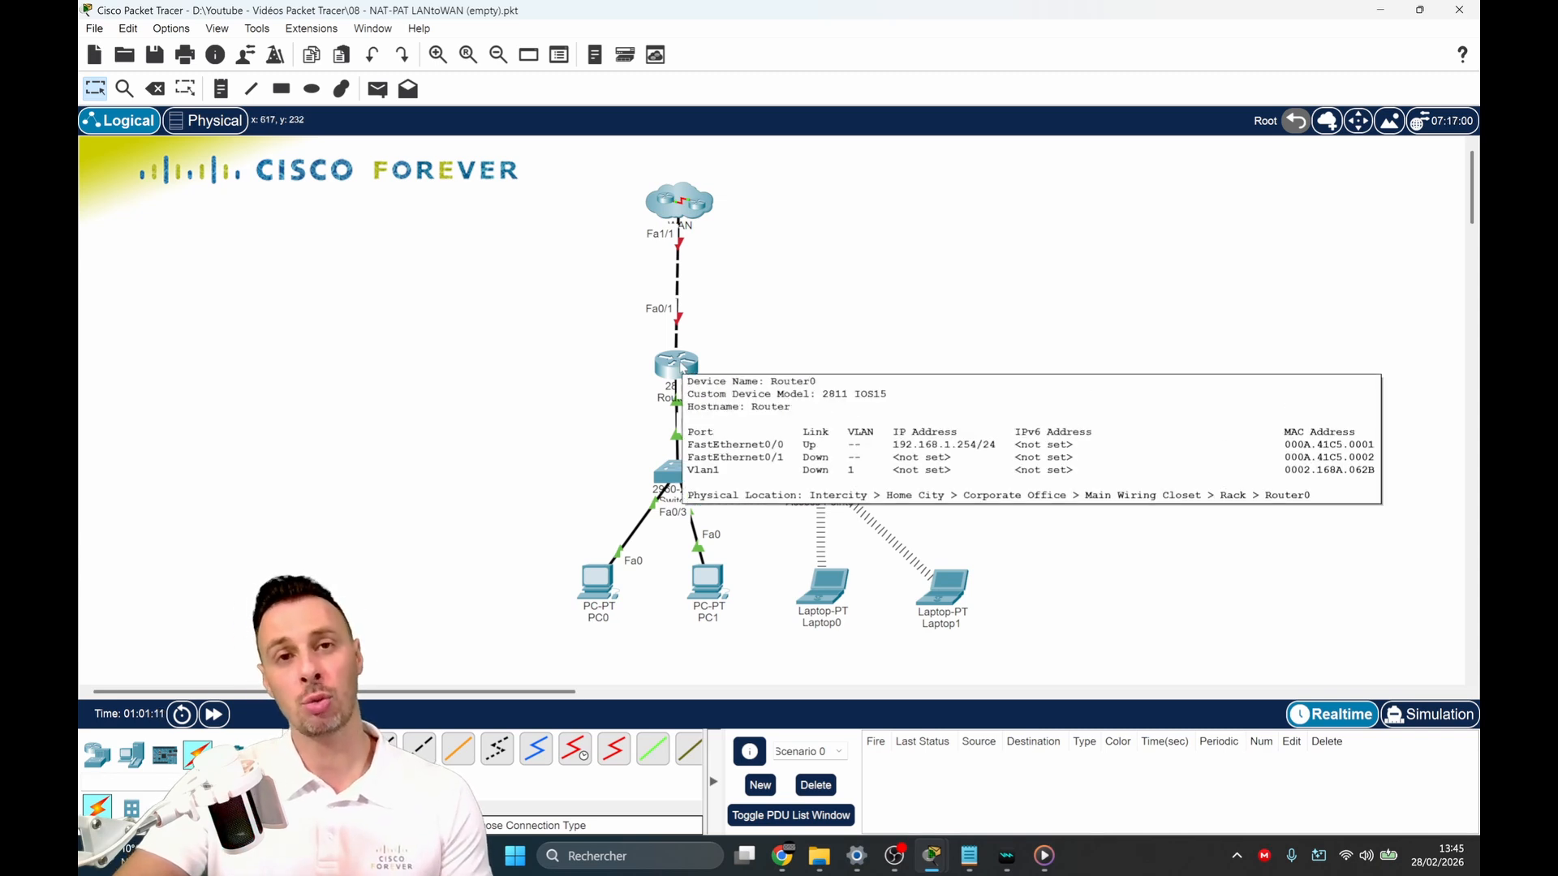
click(680, 365)
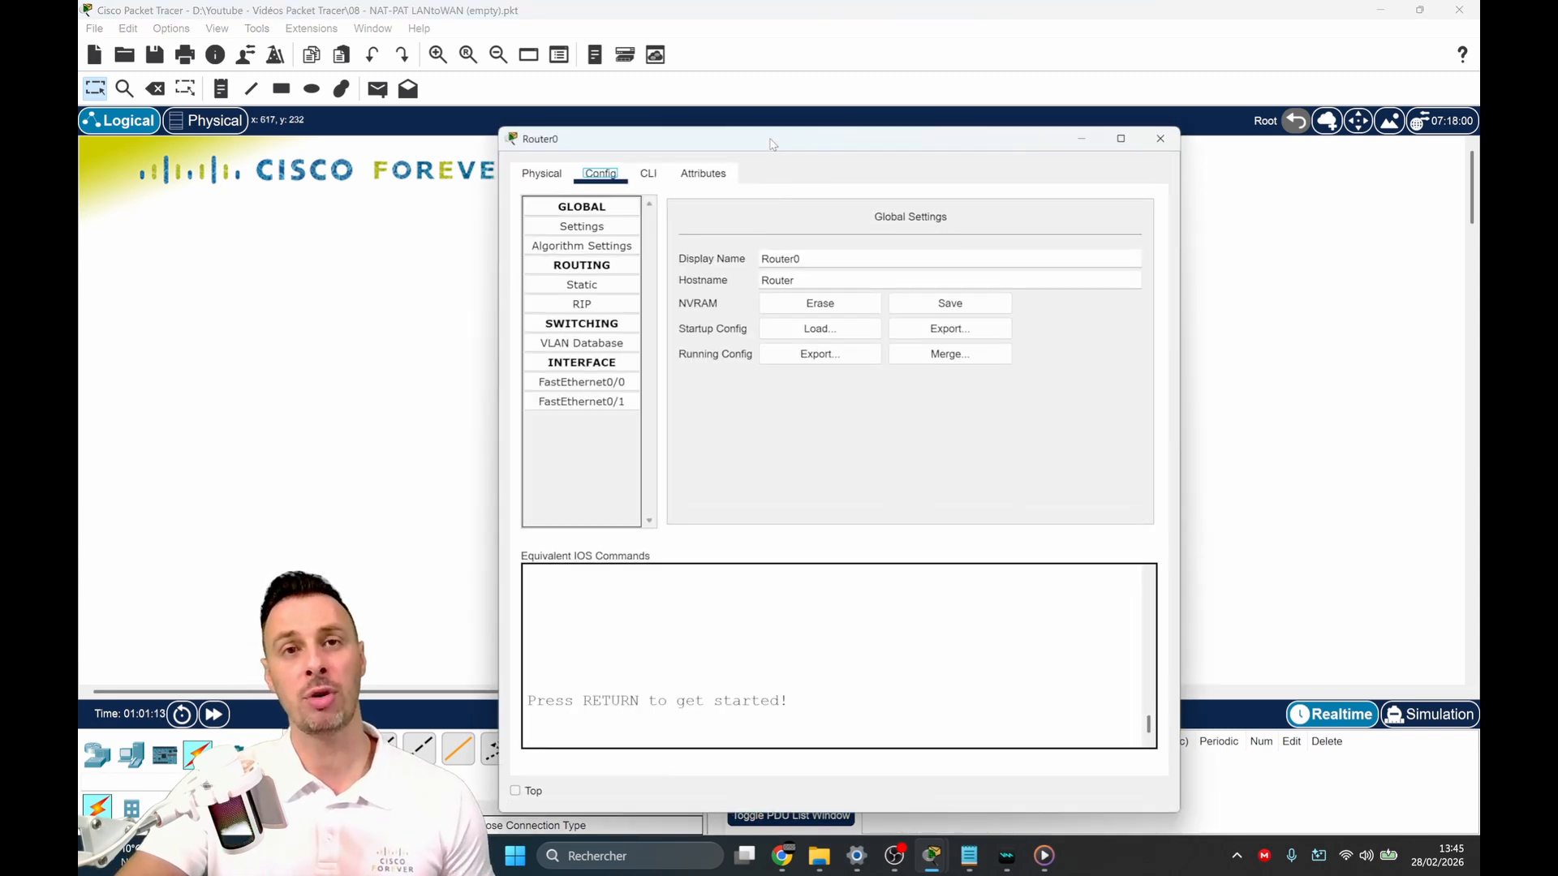
drag(1024, 116, 1078, 104)
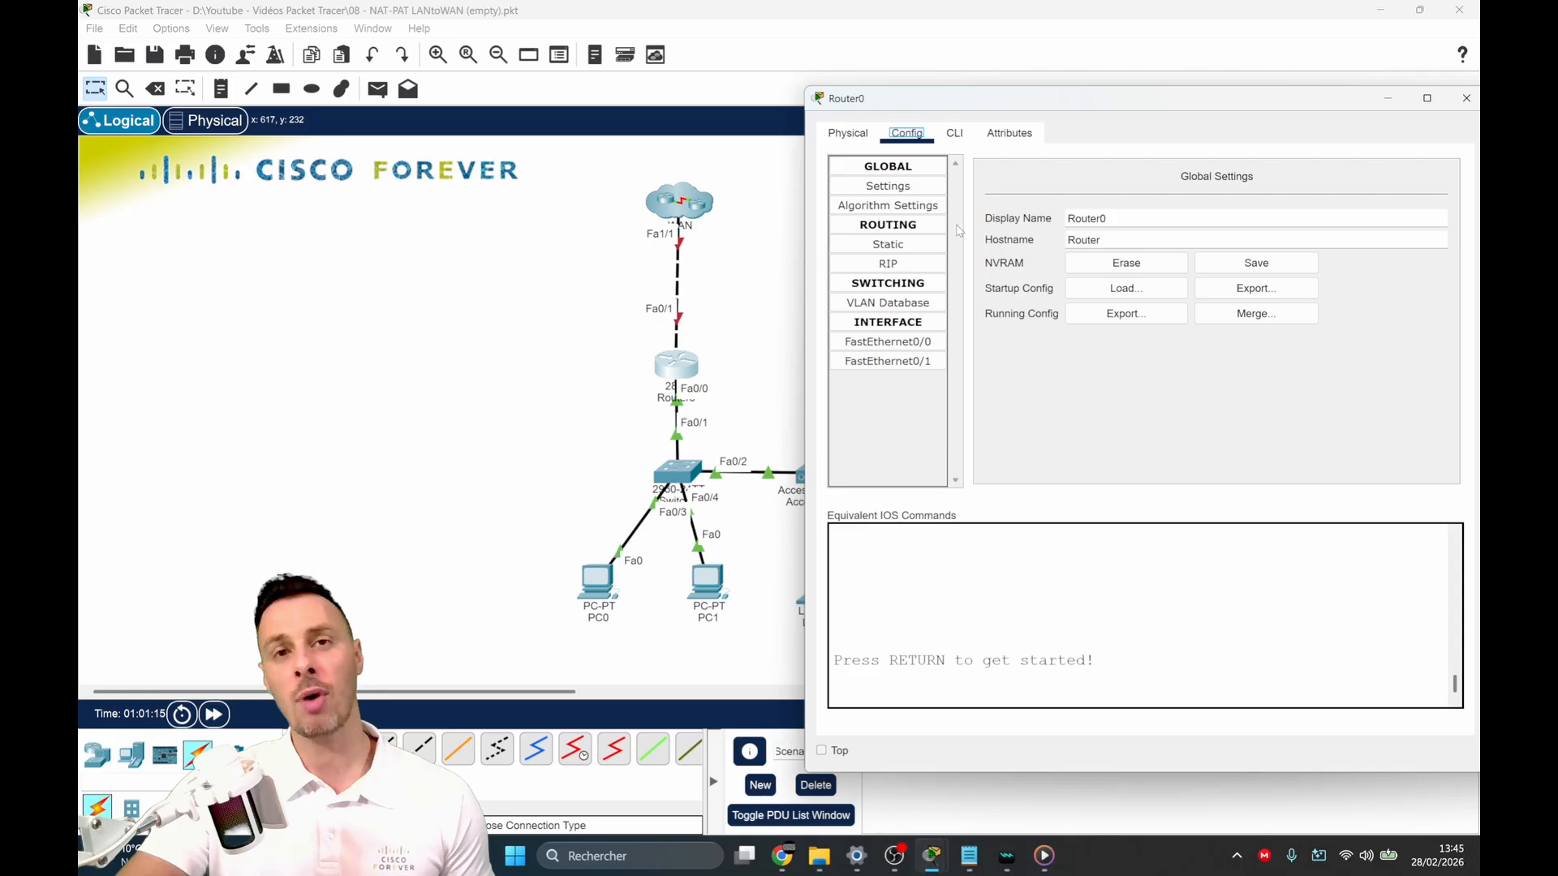
click(954, 133)
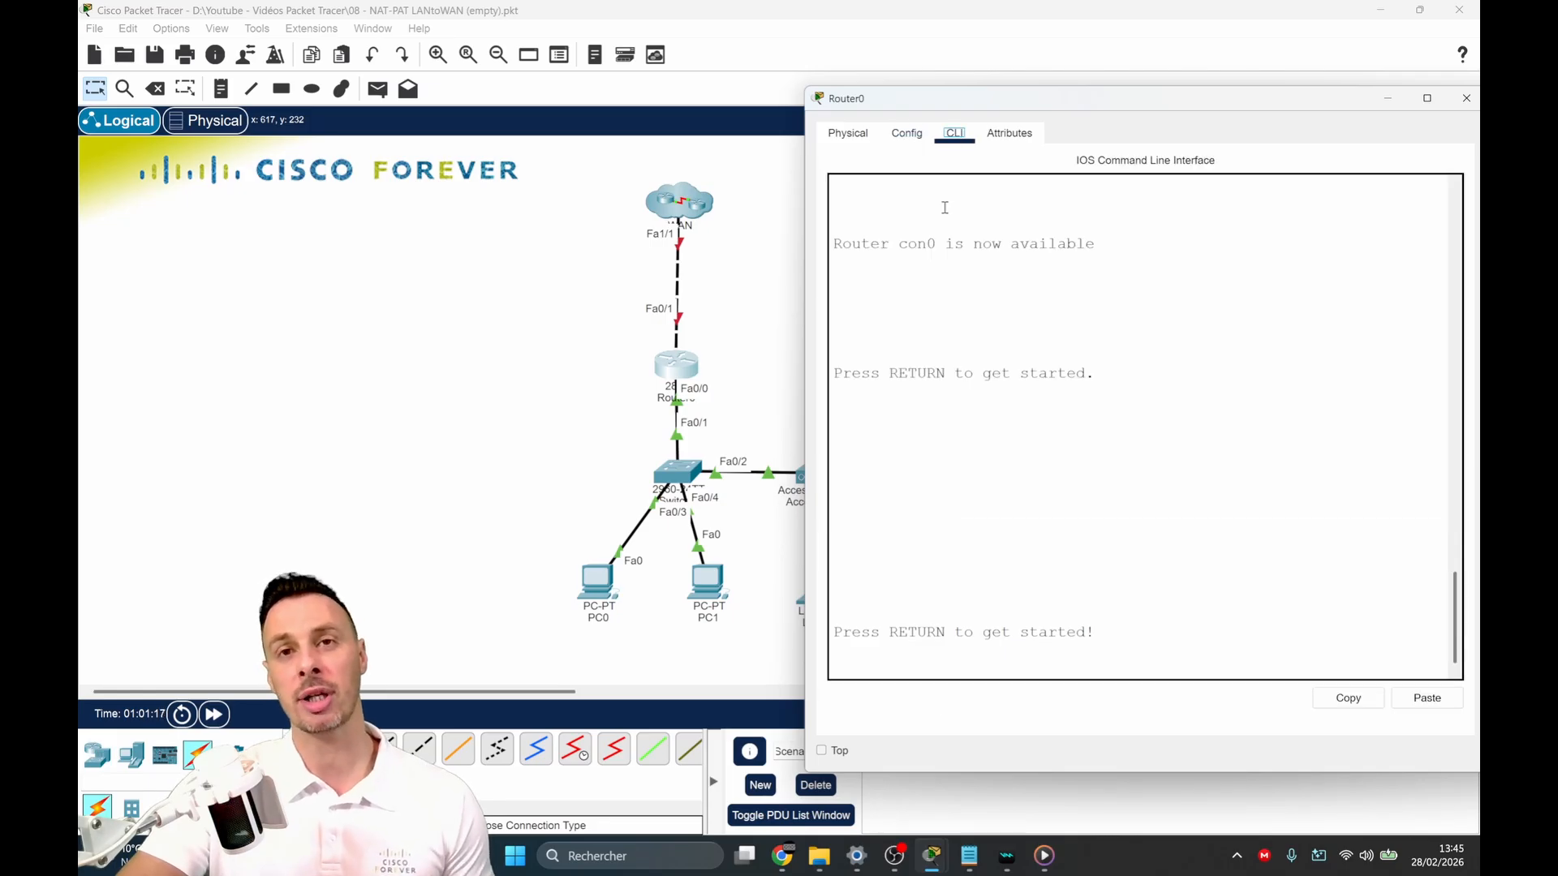
key(Return)
key(Return)
key(Return)
key(Return)
text(en)
key(Return)
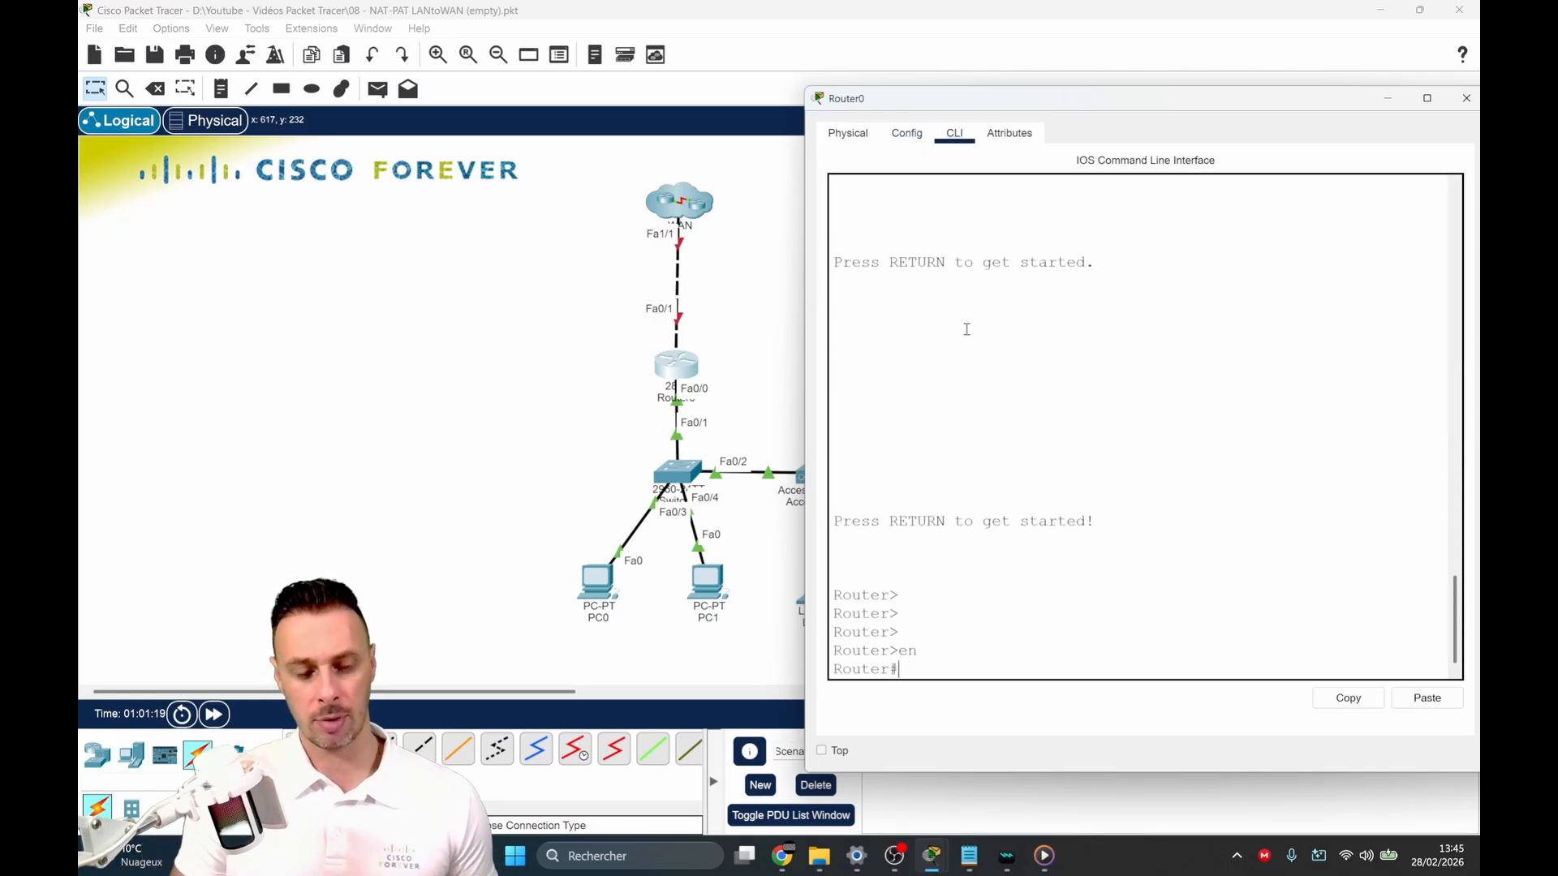
Step: Enter global configuration mode on the router with conf t
text(con ft)
key(Return)
text(i)
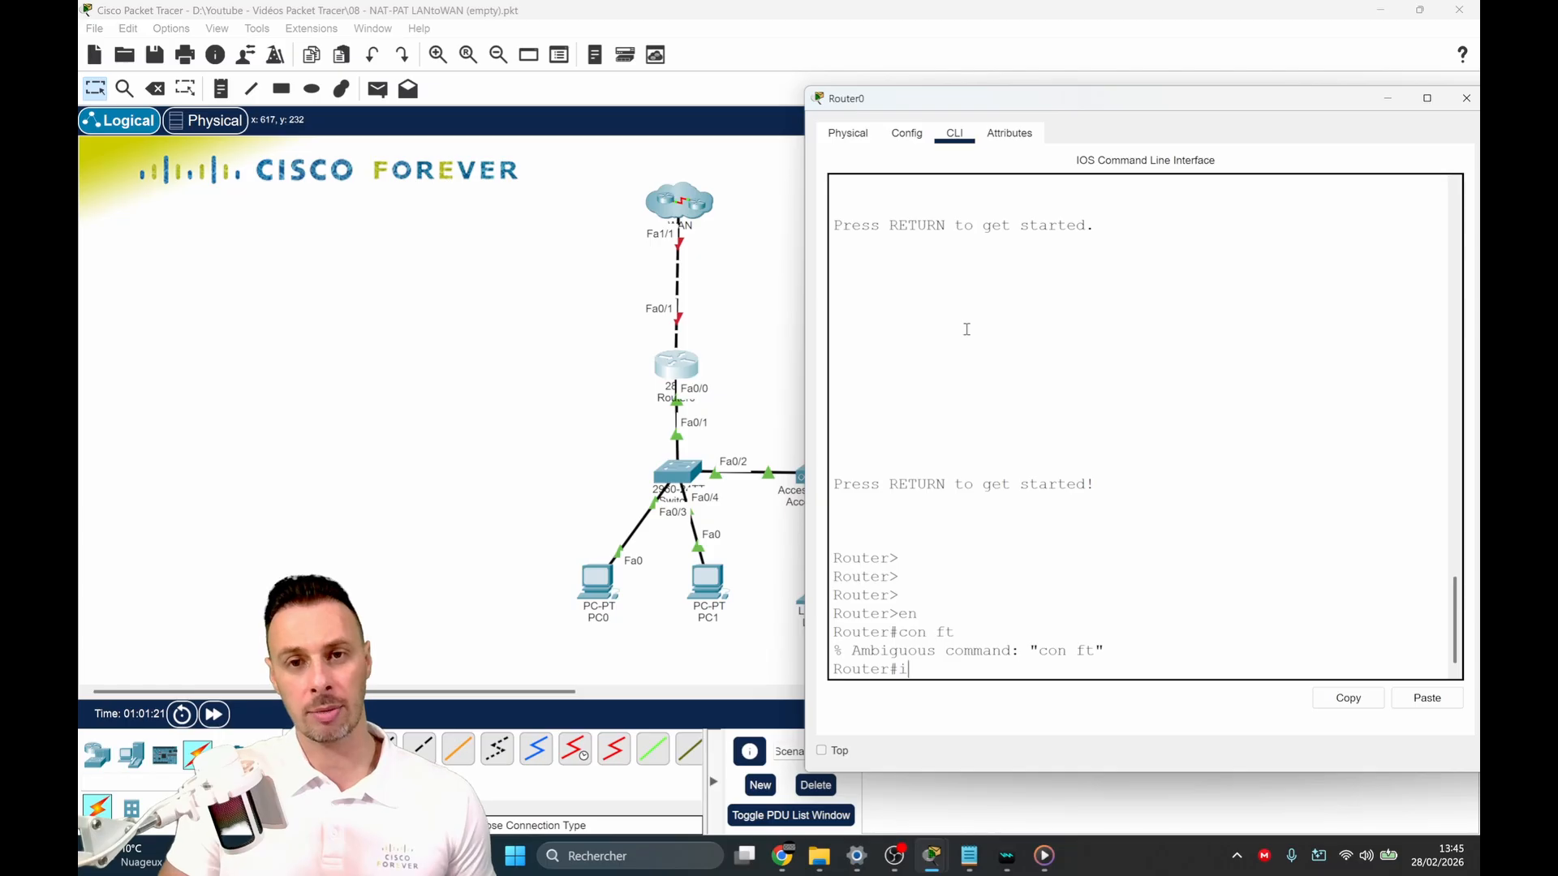
key(BackSpace)
text(cion ft)
key(BackSpace)
key(BackSpace)
key(BackSpace)
key(BackSpace)
key(BackSpace)
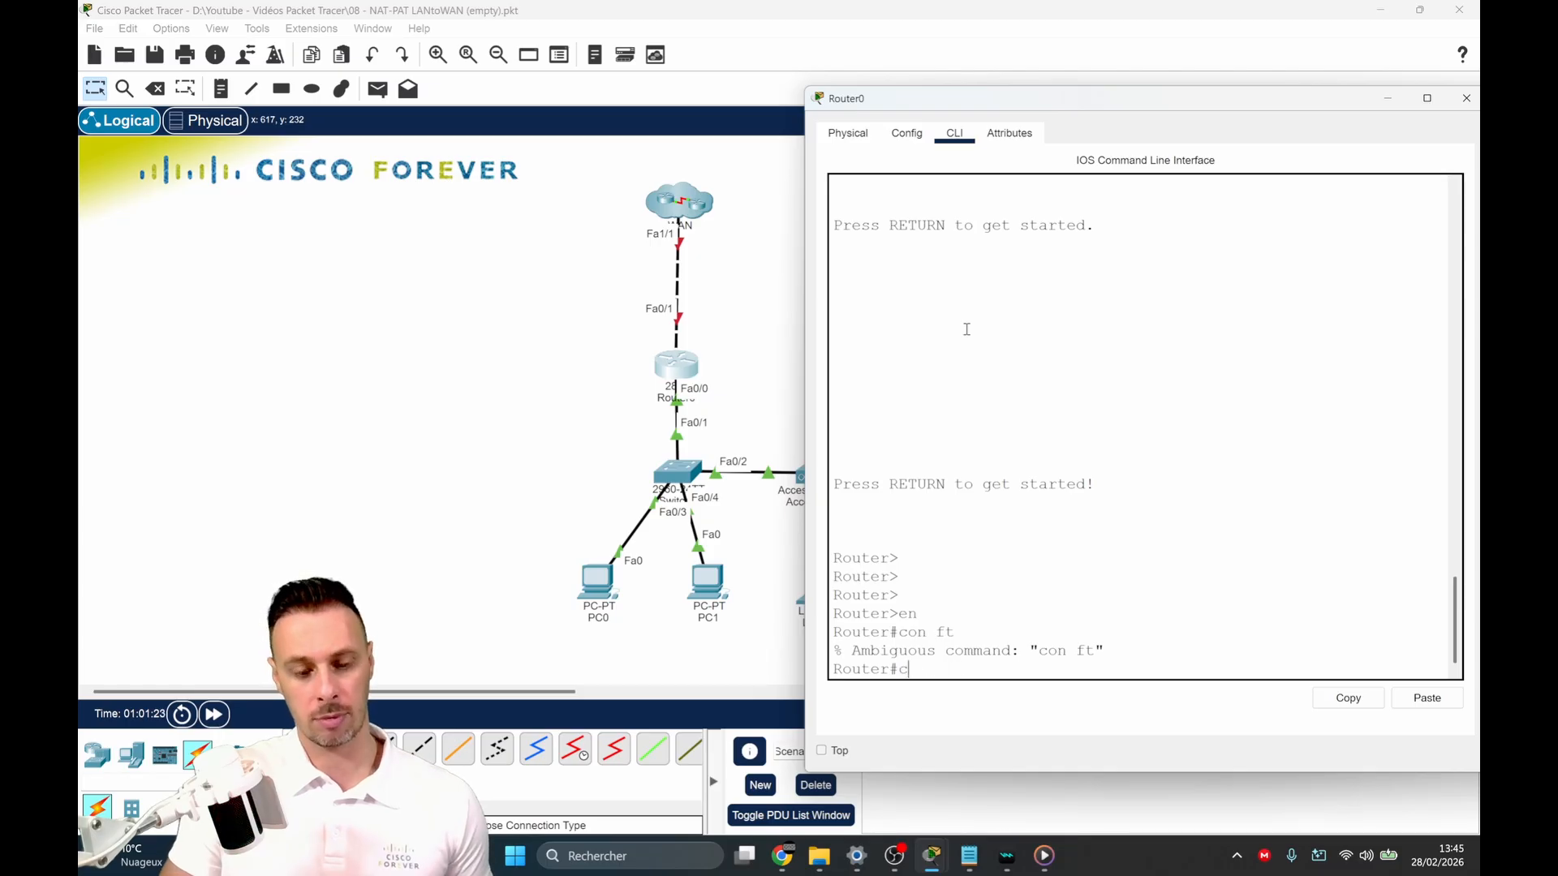
text(onf t)
key(Return)
Step: Enter interface configuration mode for fastEthernet 0/1 on the router
text(inte)
key(Tab)
text(fa)
key(Tab)
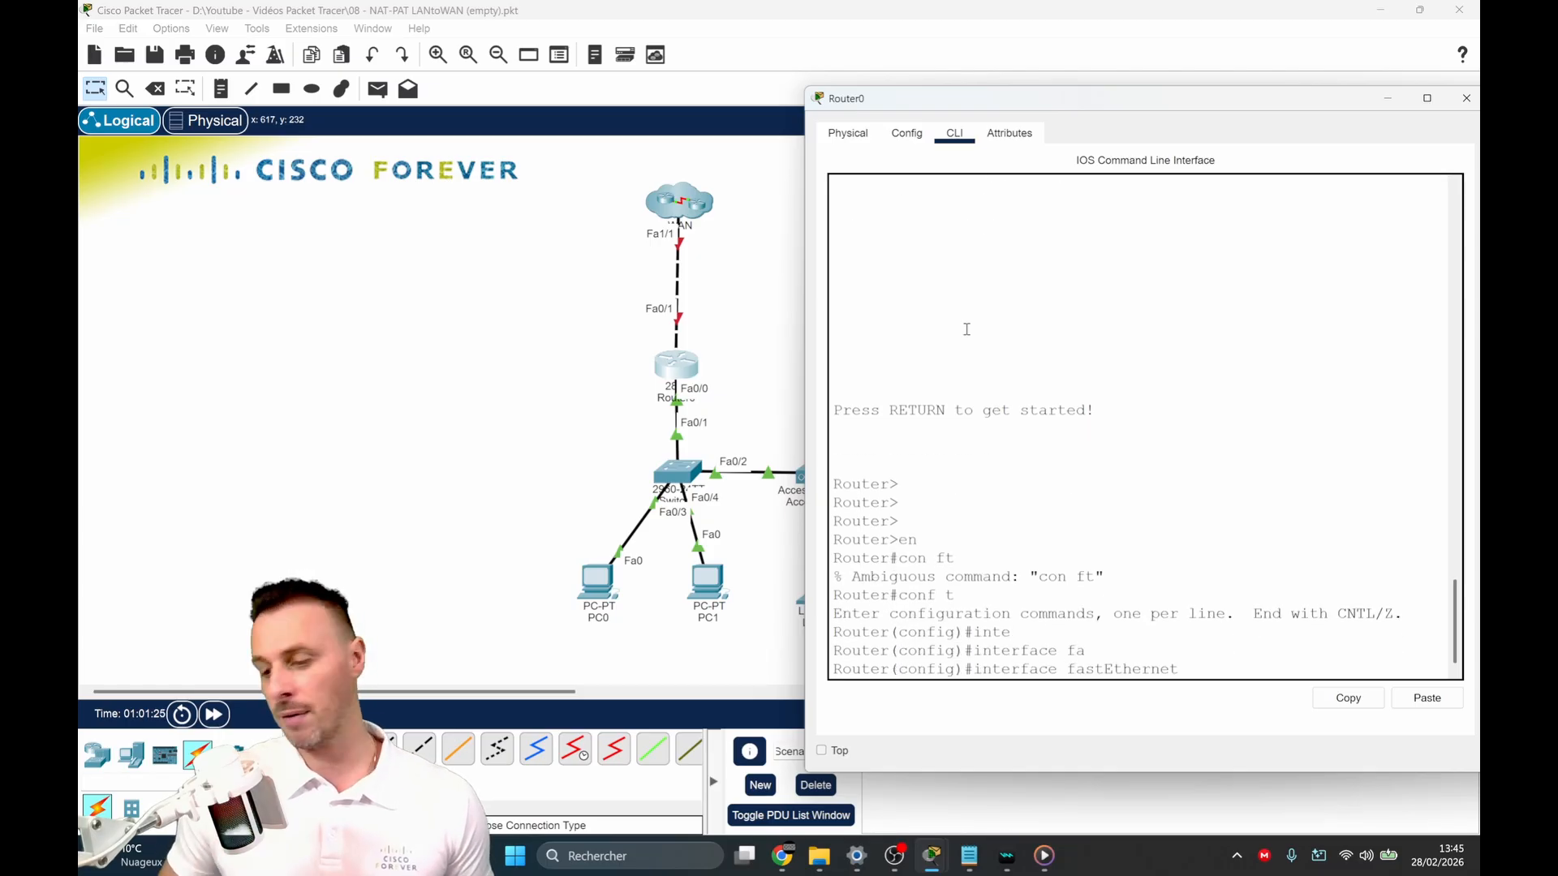
text(0/1)
key(Return)
key(Return)
text(ip a)
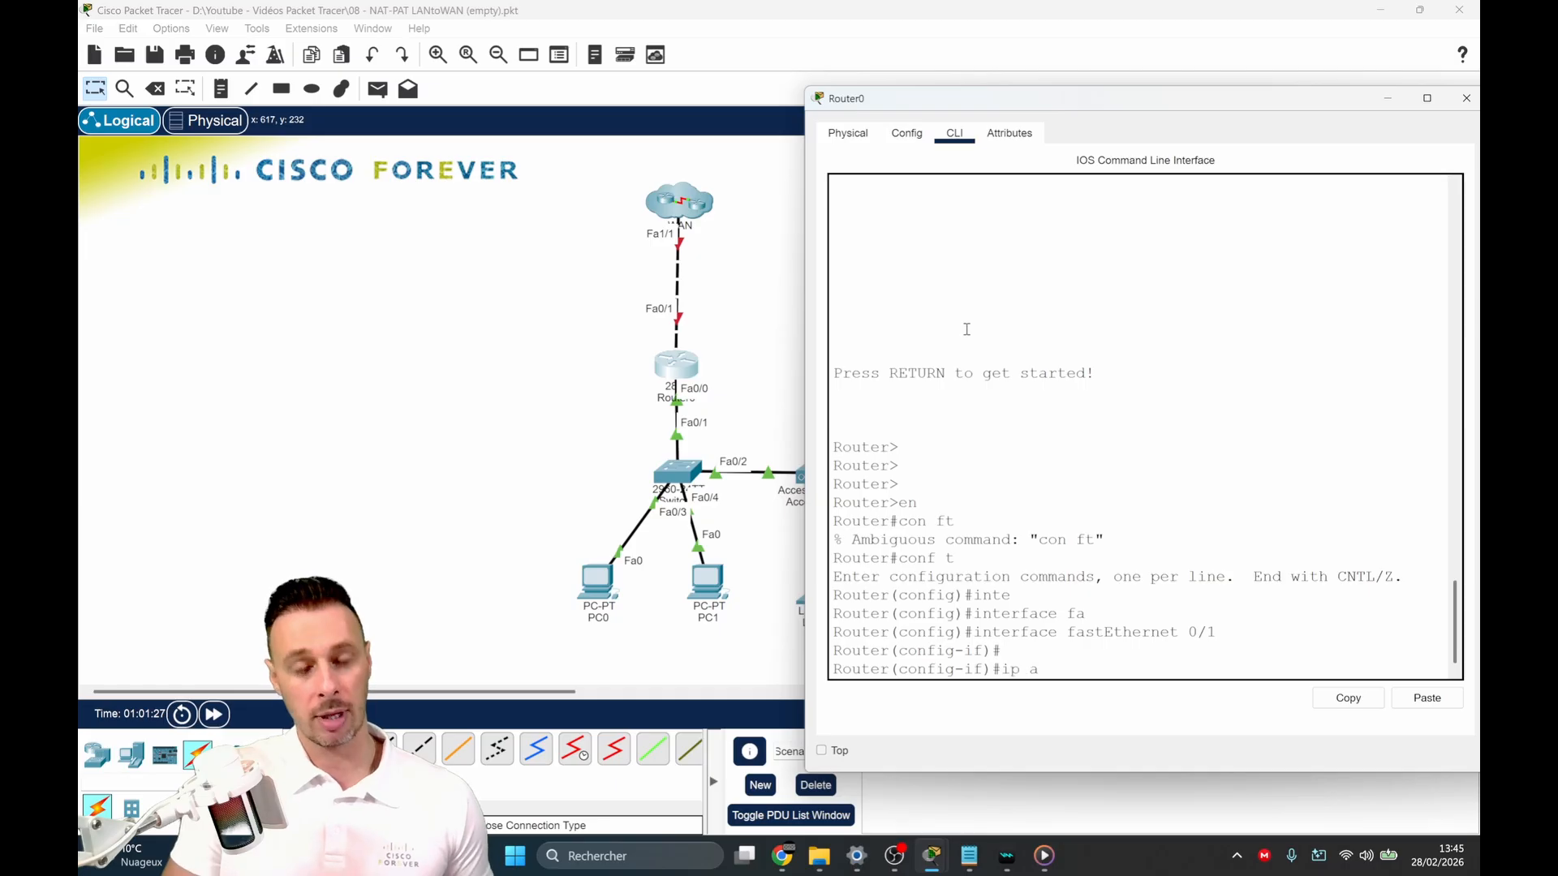
text(dd)
key(Tab)
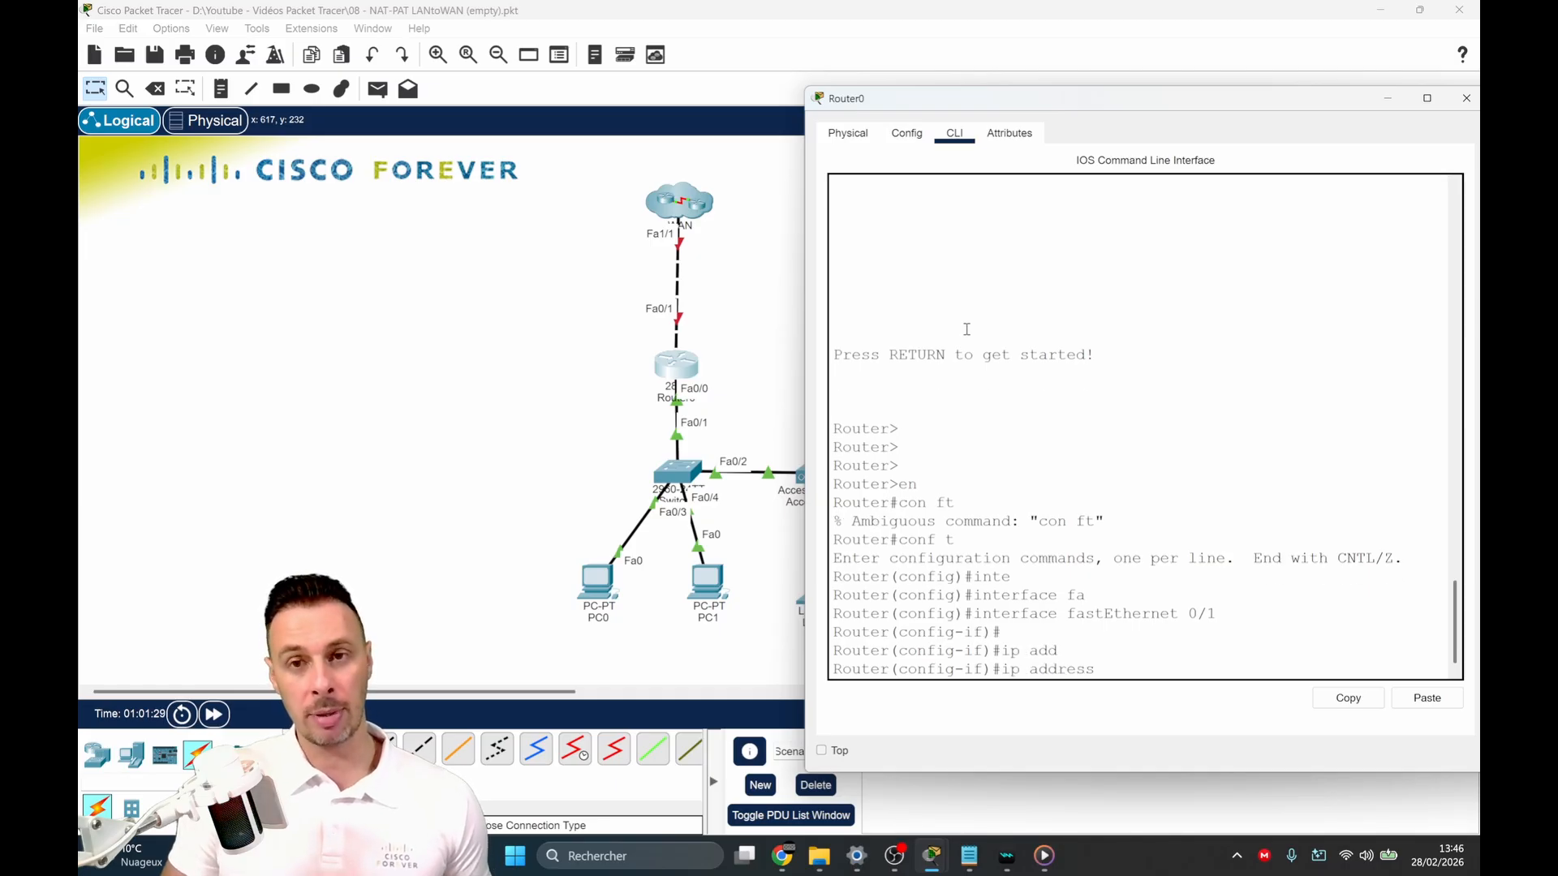
key(BackSpace)
key(BackSpace)
key(BackSpace)
key(BackSpace)
key(BackSpace)
key(BackSpace)
key(BackSpace)
key(BackSpace)
key(BackSpace)
key(BackSpace)
key(BackSpace)
Step: Enable the router's FastEthernet 0/1 interface with the no shutdown command
text(nos hu)
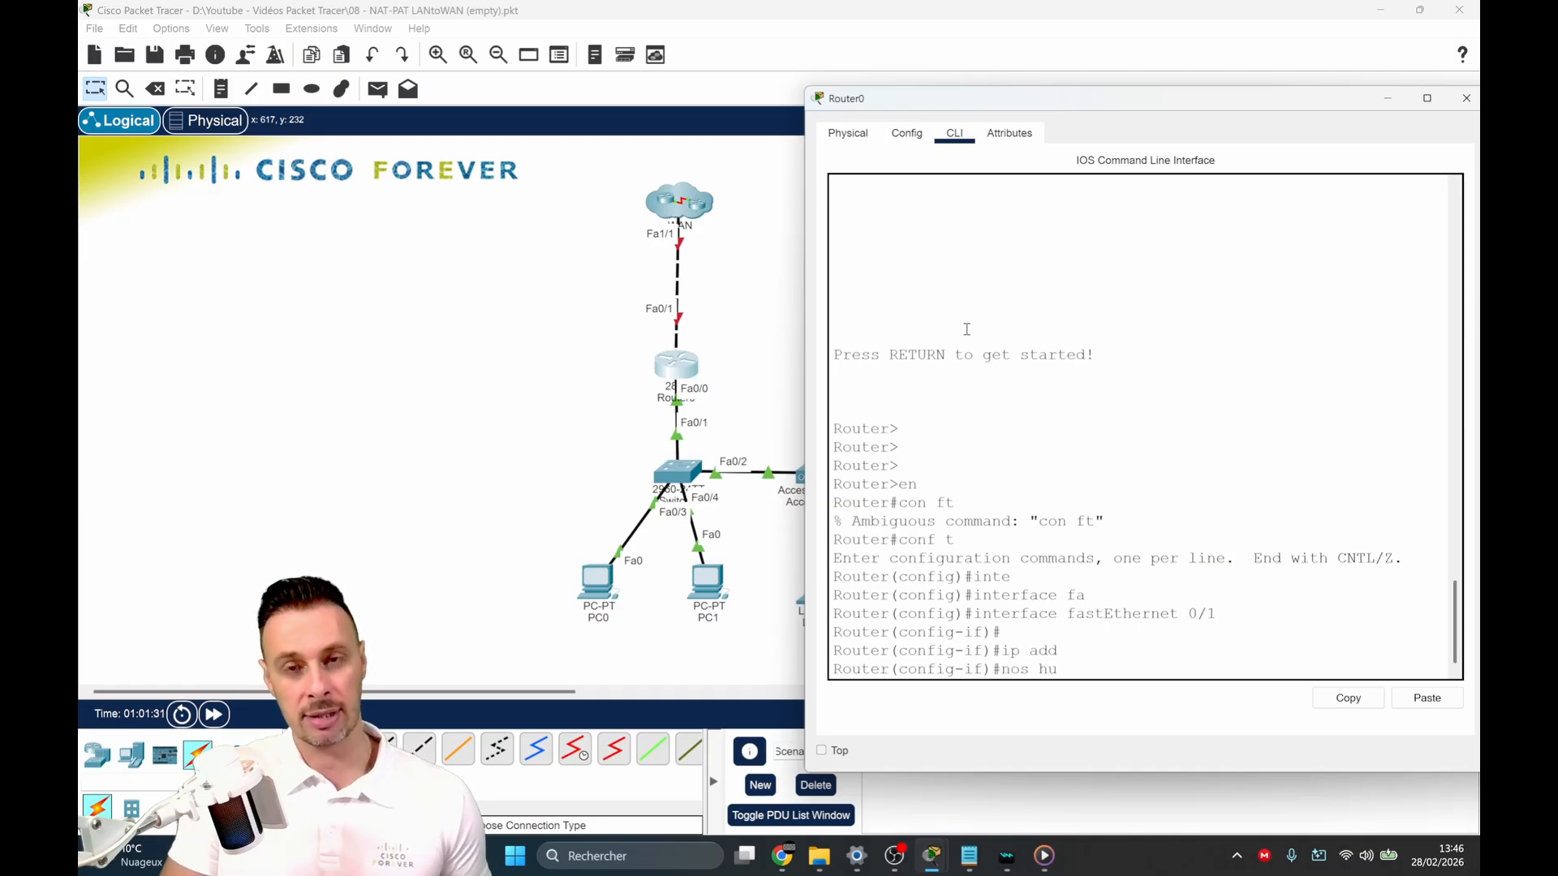
text(t)
key(Return)
text(no sjhut)
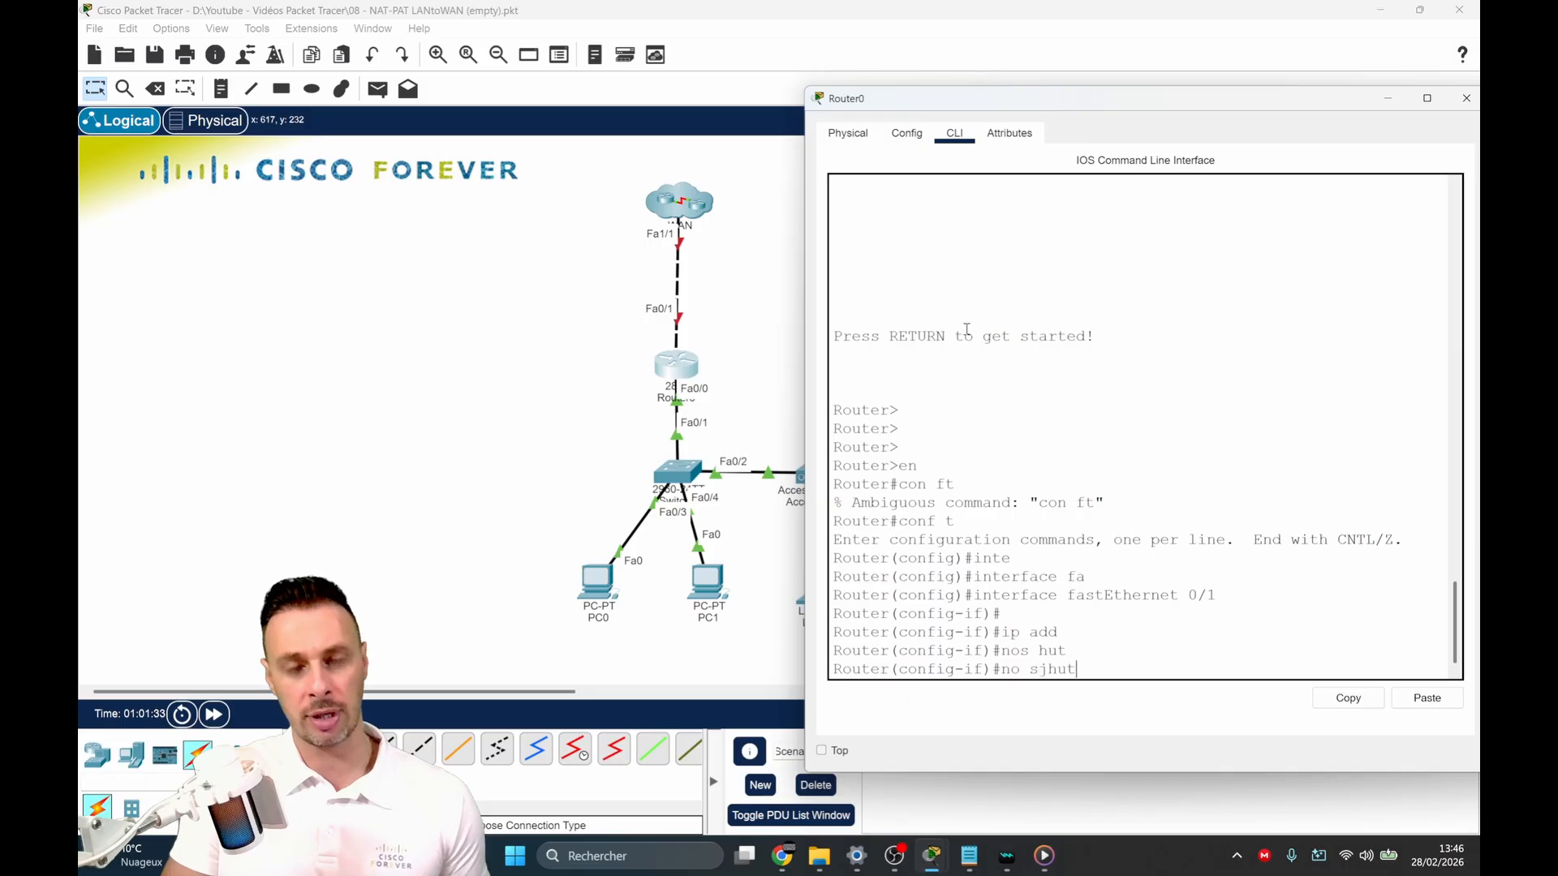
key(BackSpace)
key(BackSpace)
key(BackSpace)
key(BackSpace)
key(Tab)
text(hu)
key(Tab)
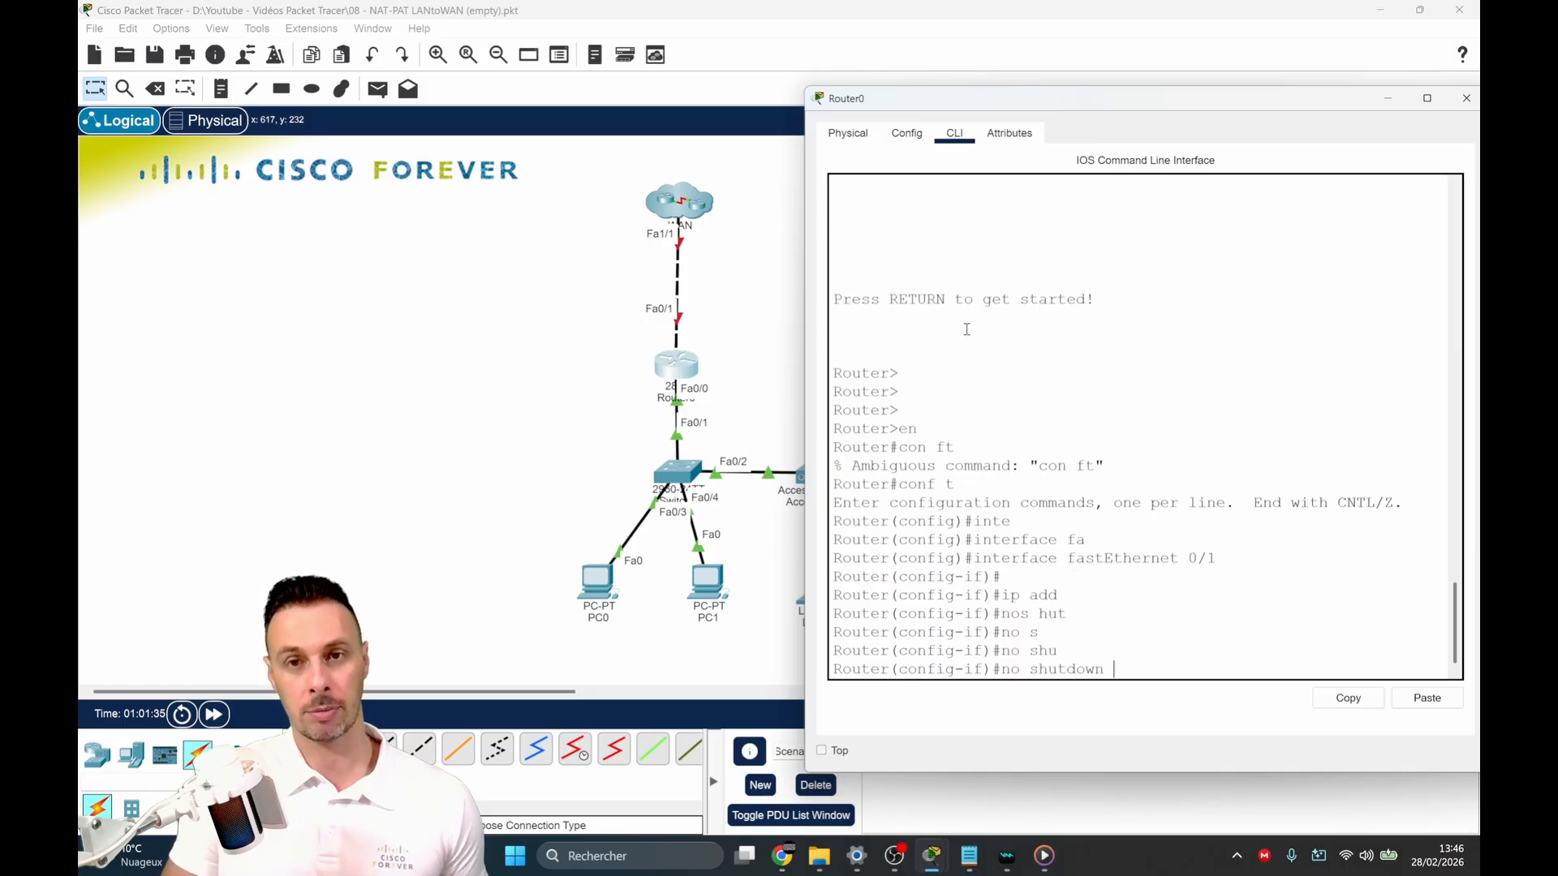
key(Return)
key(Return)
key(Return)
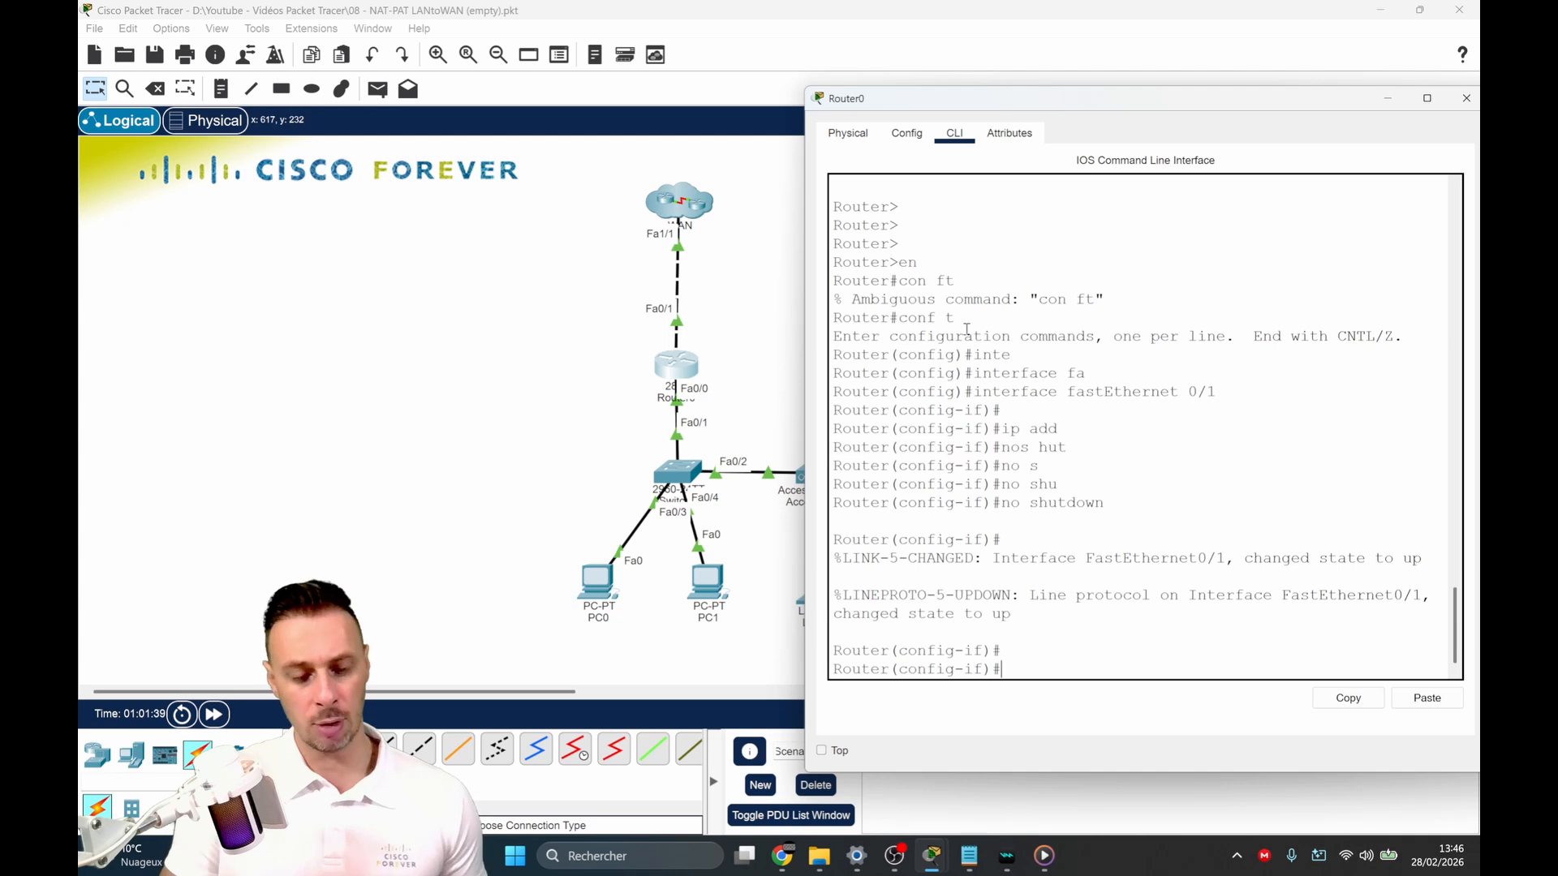
Step: Configure FastEthernet 0/1 to obtain its address automatically with ip address dhcp
text(ip ad)
key(Tab)
text(dh)
key(Tab)
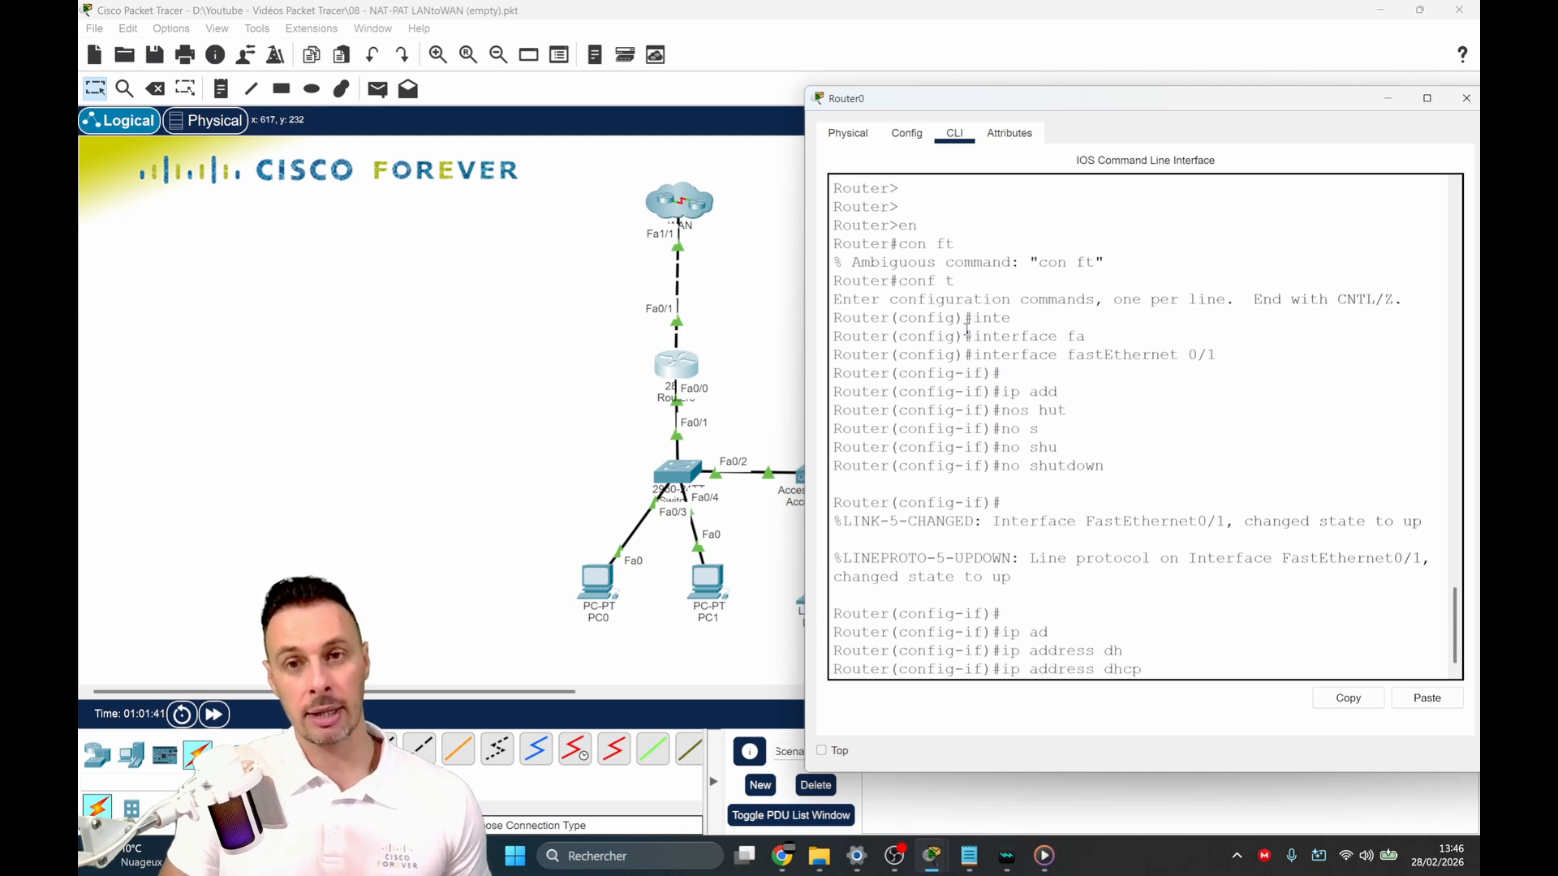
key(Return)
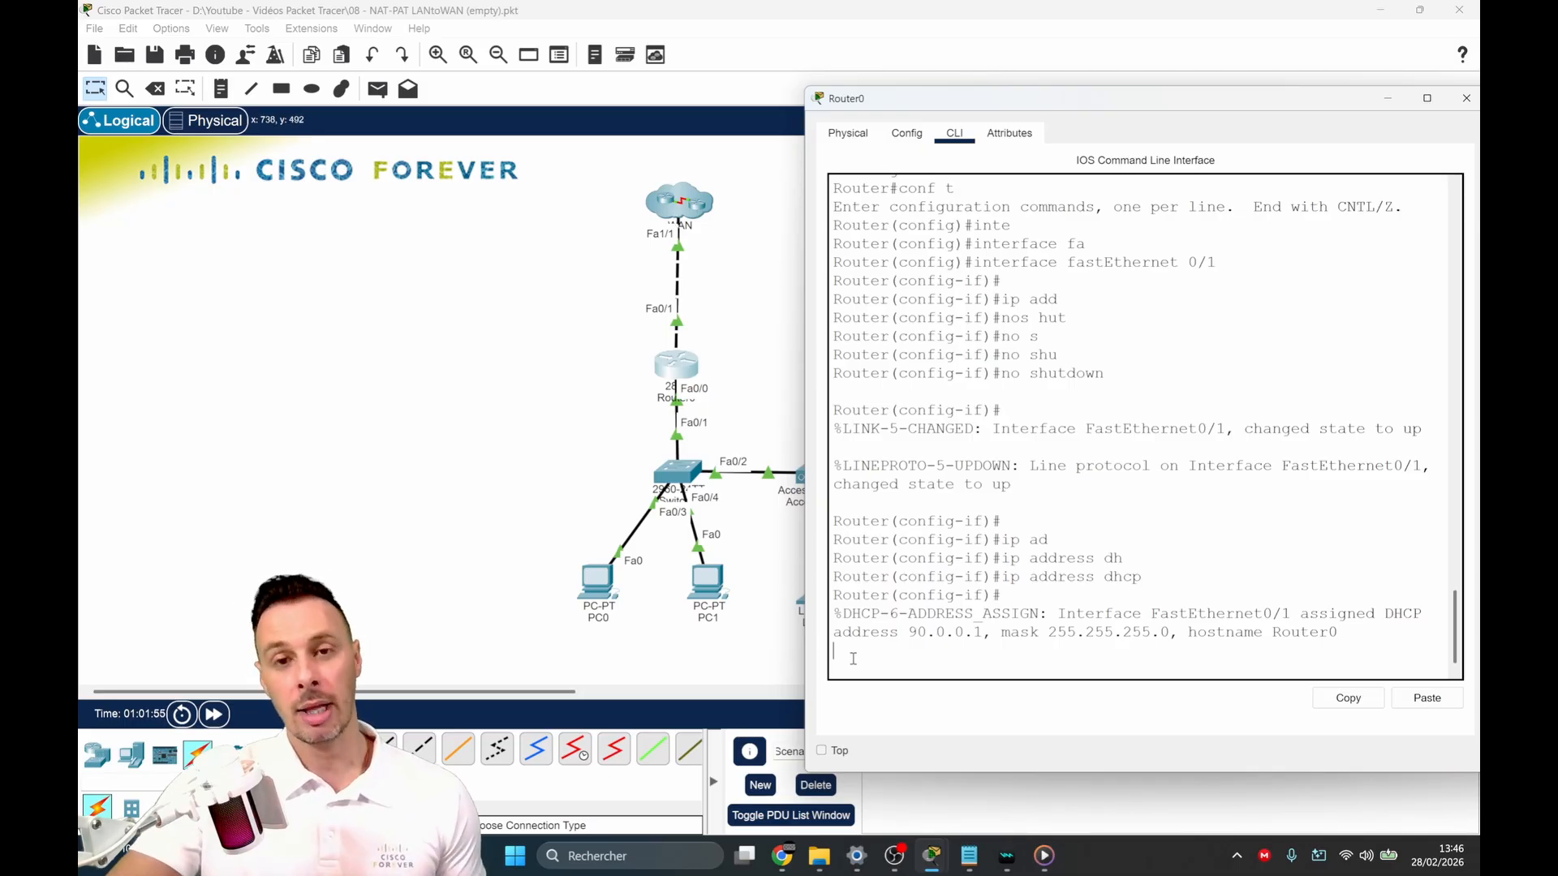
text(c)
key(Return)
key(Return)
key(Return)
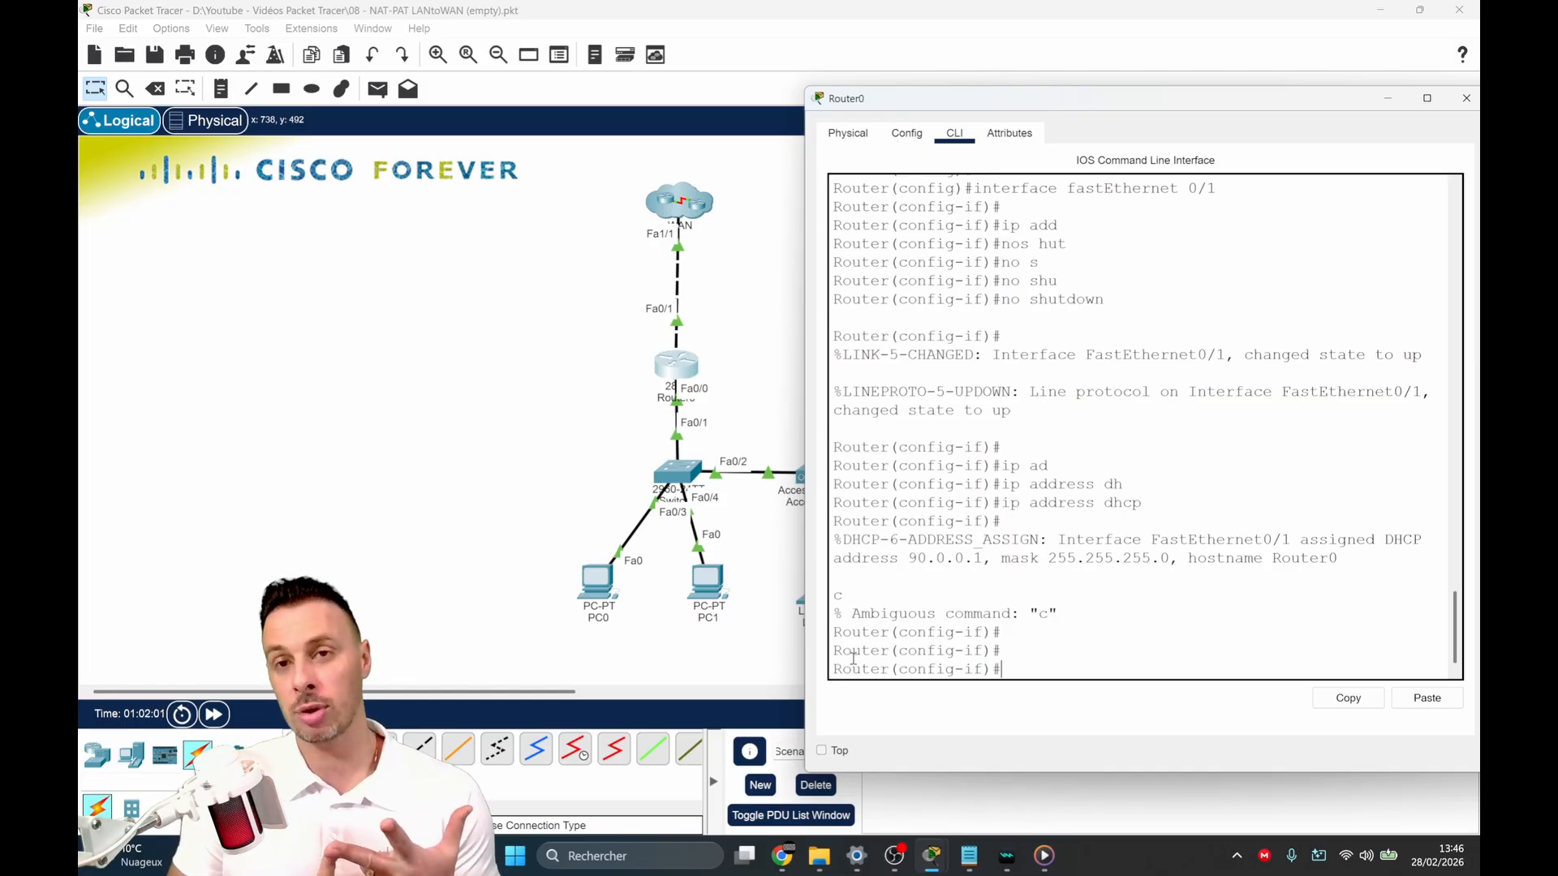
Step: Display the routing table with do sh ip route and highlight the static default route entry
text(do sh ip route)
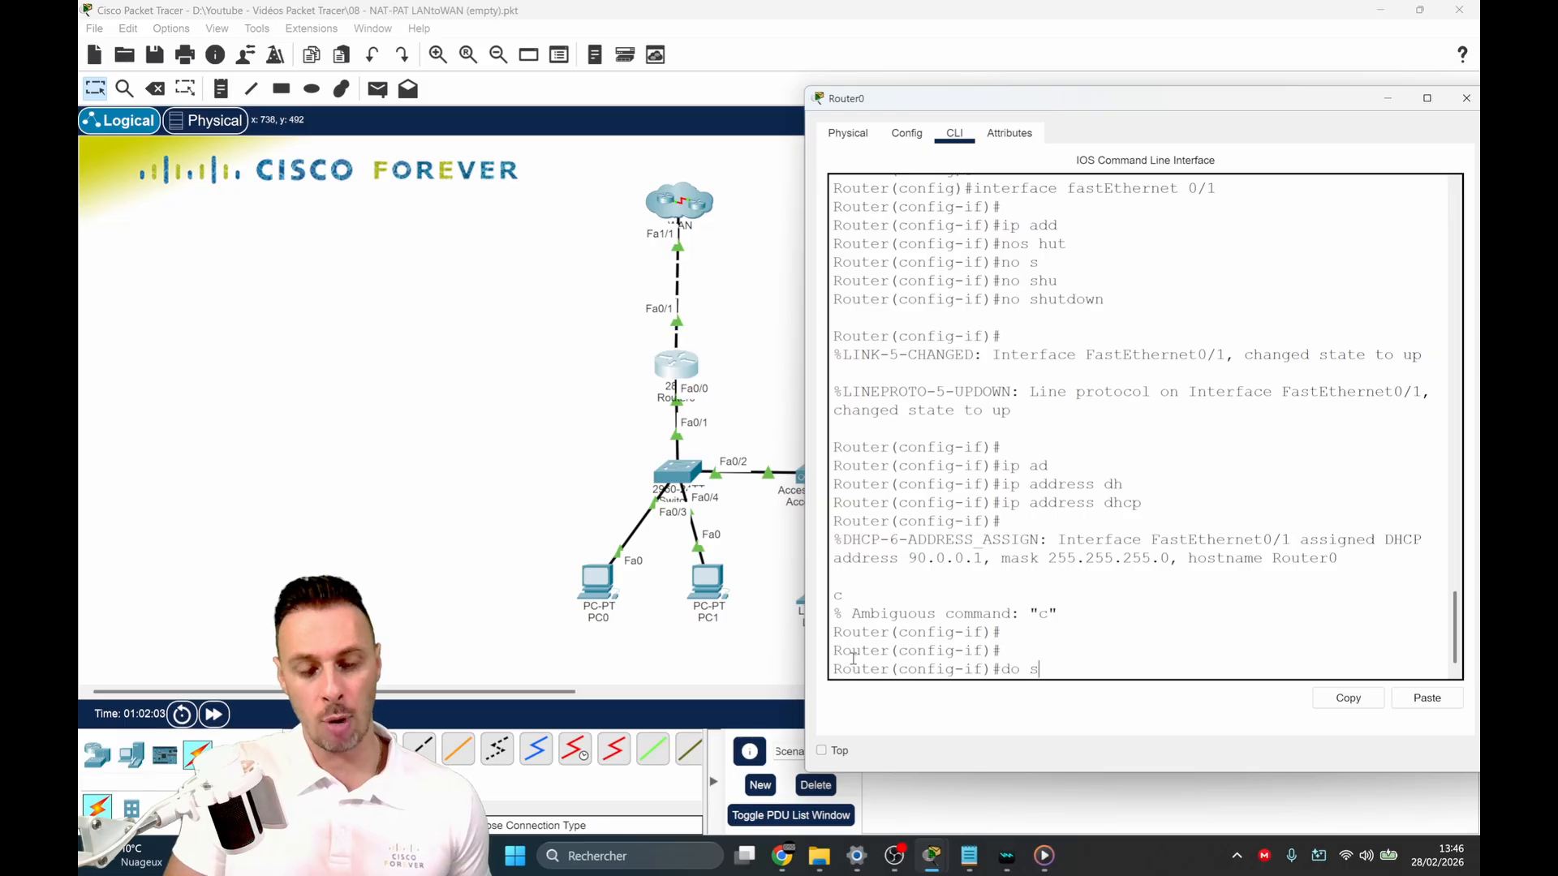
key(Return)
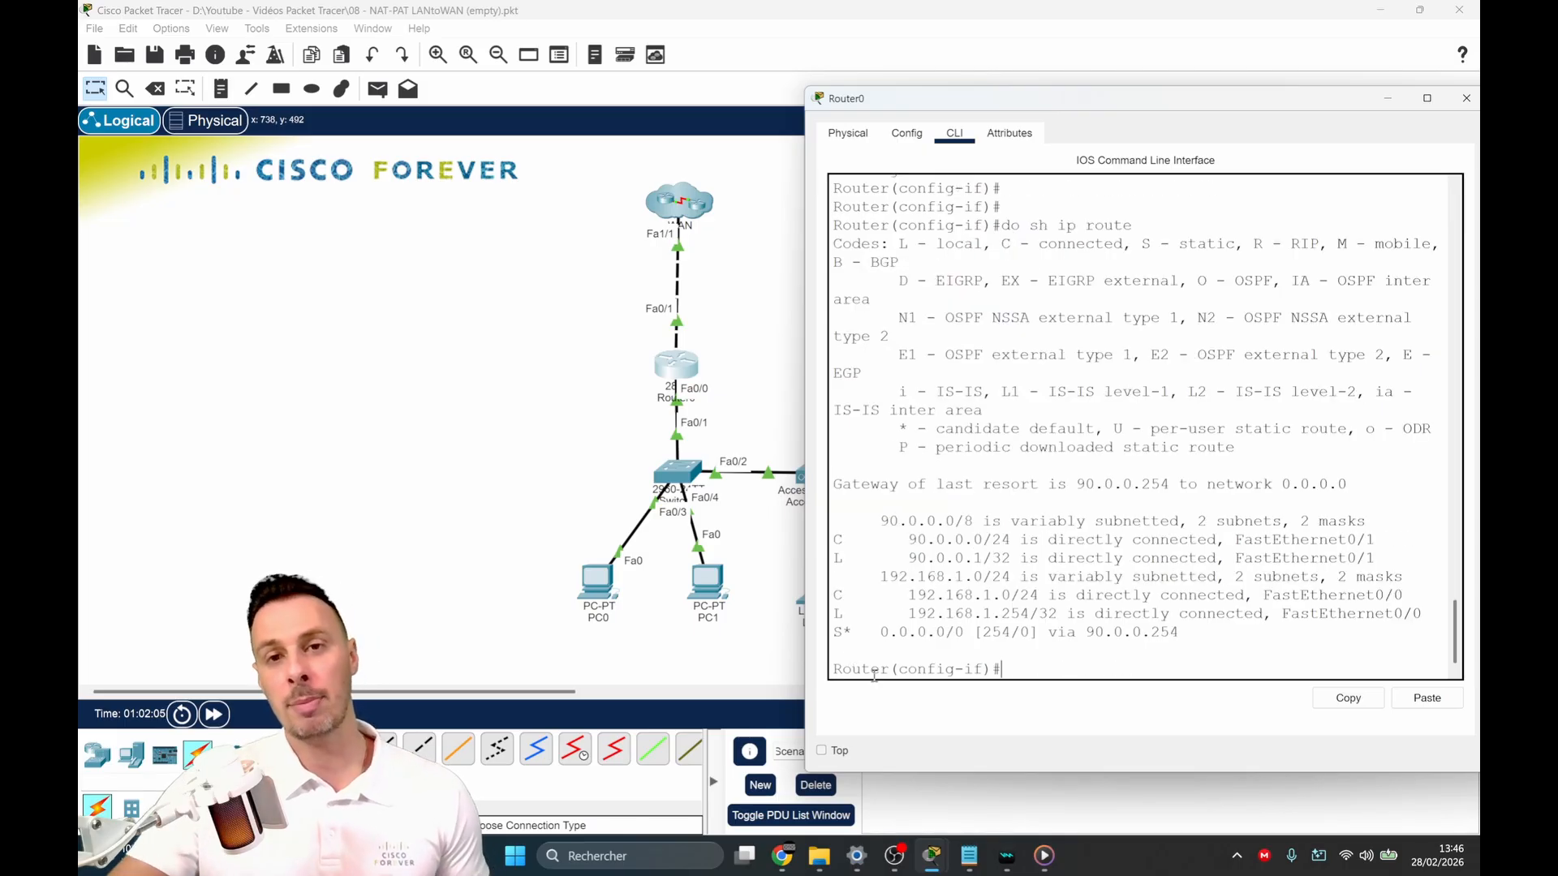
drag(833, 632, 1190, 636)
click(1190, 633)
Step: Return to privileged EXEC mode and display the router's running configuration with sh run
key(ctrl+z)
key(Return)
key(Return)
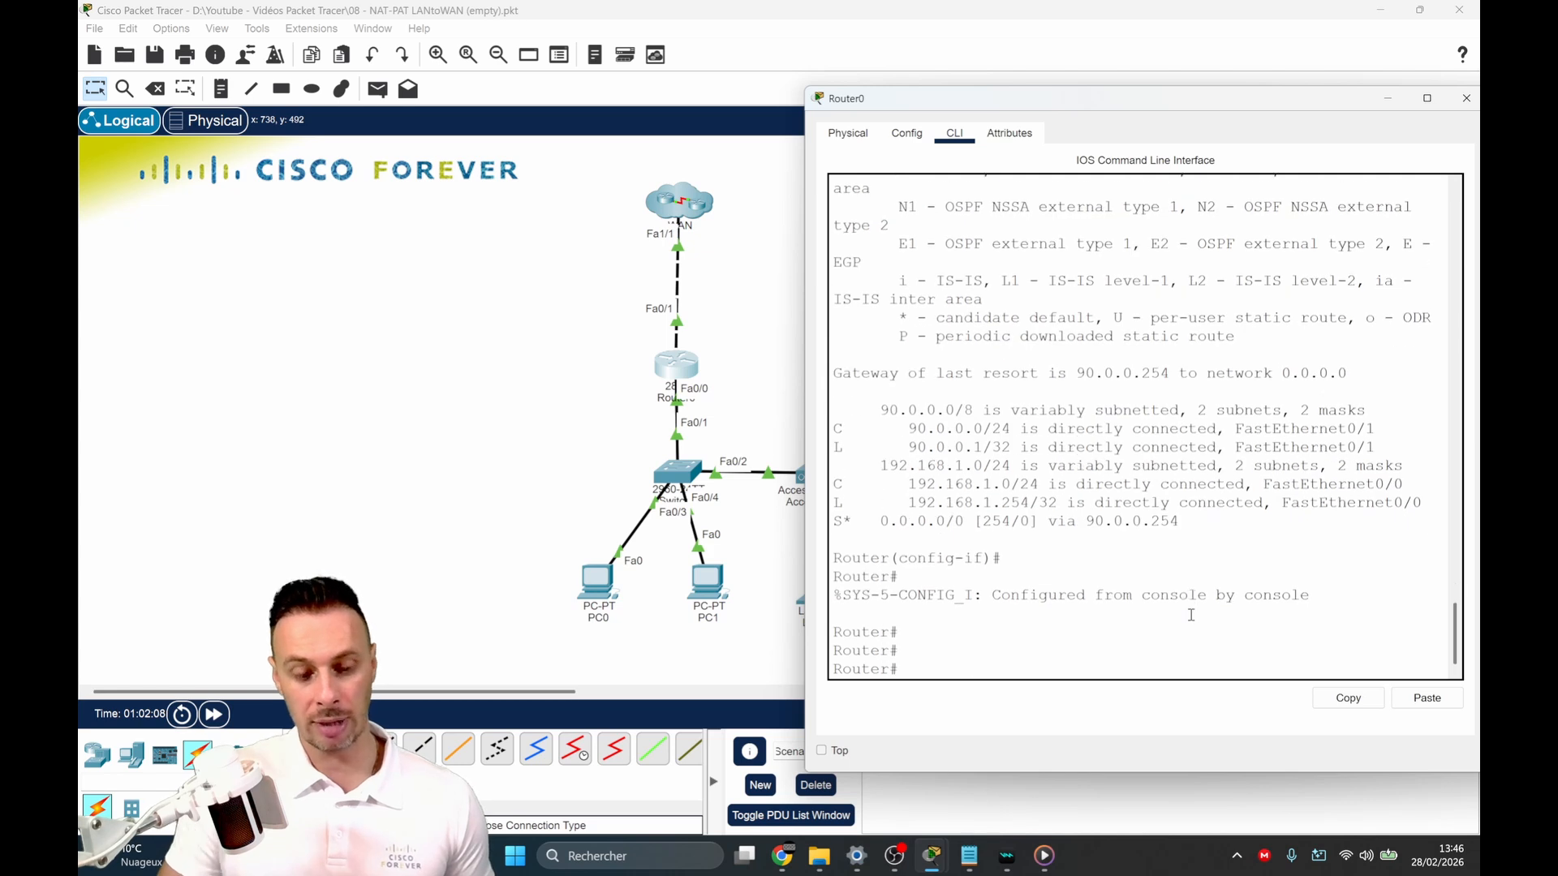
text(sh run)
key(Return)
key(space)
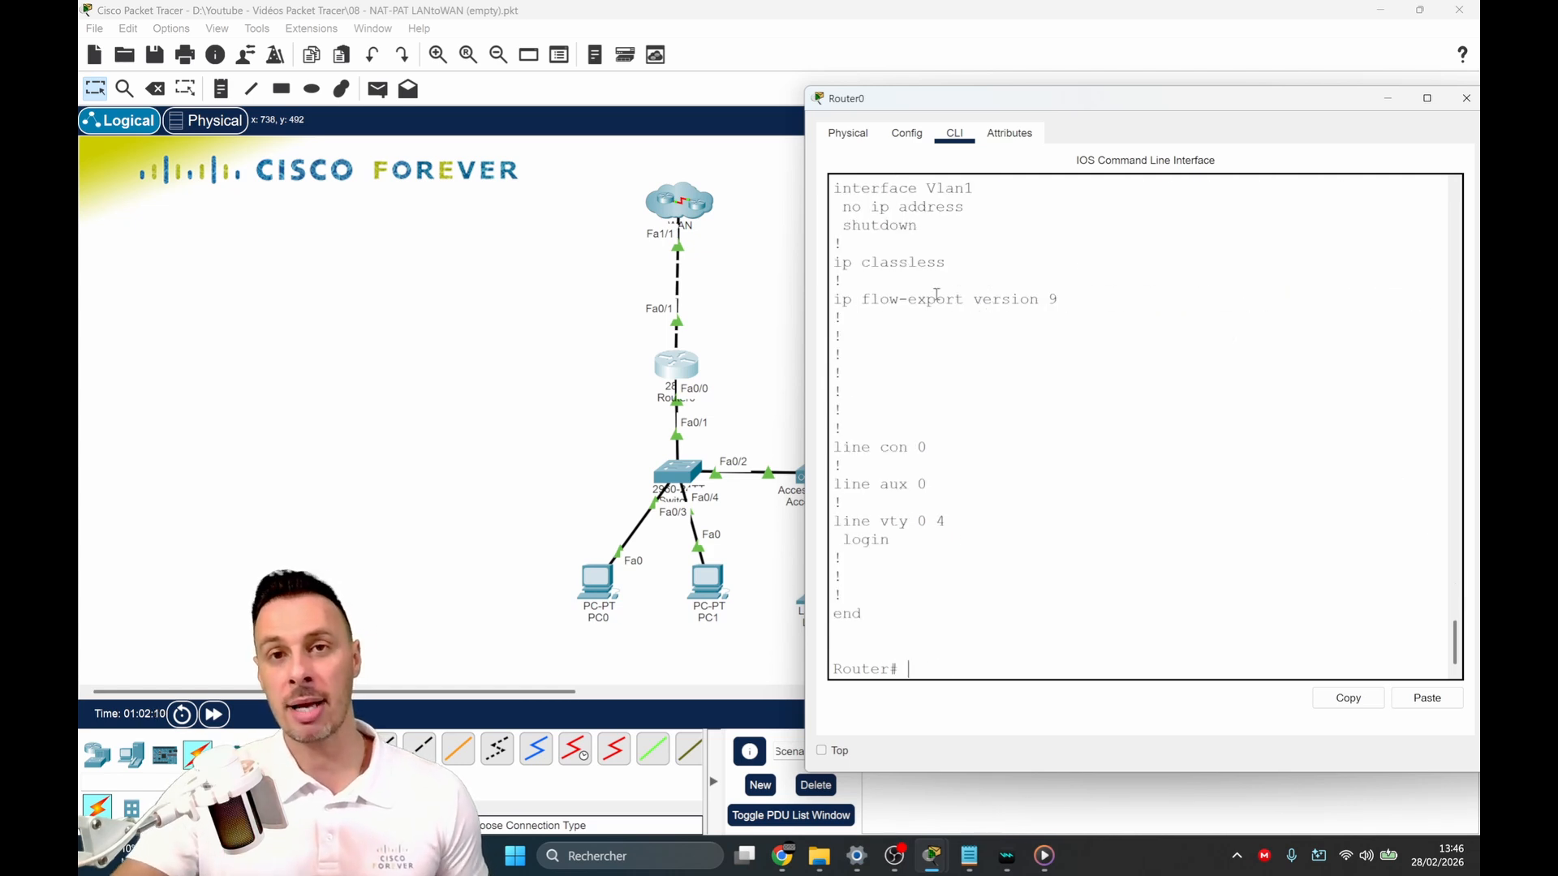
drag(855, 331, 1137, 396)
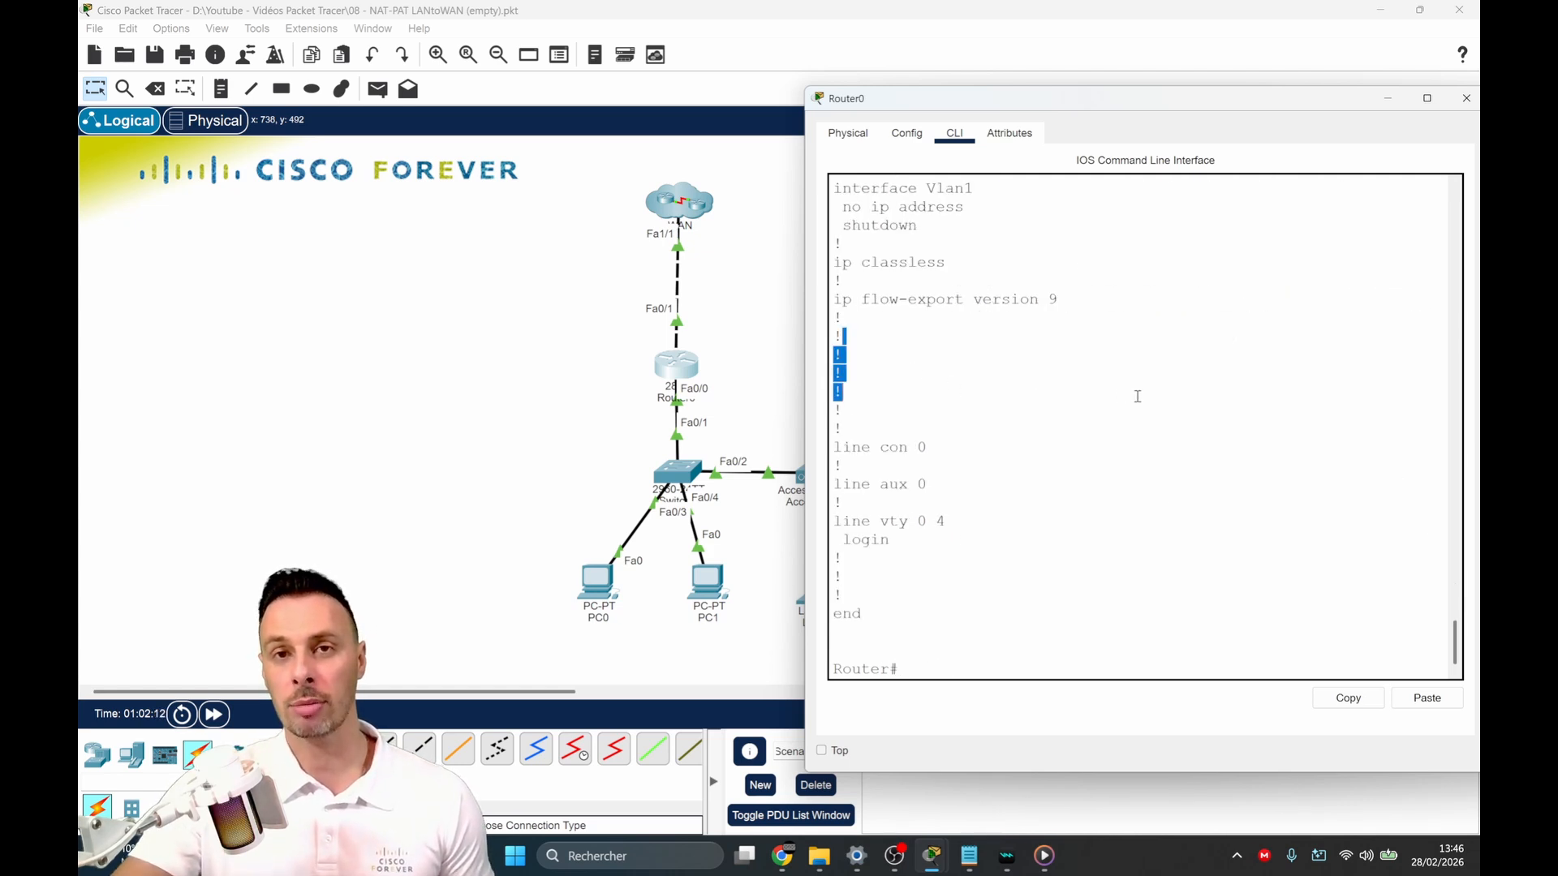
click(1136, 396)
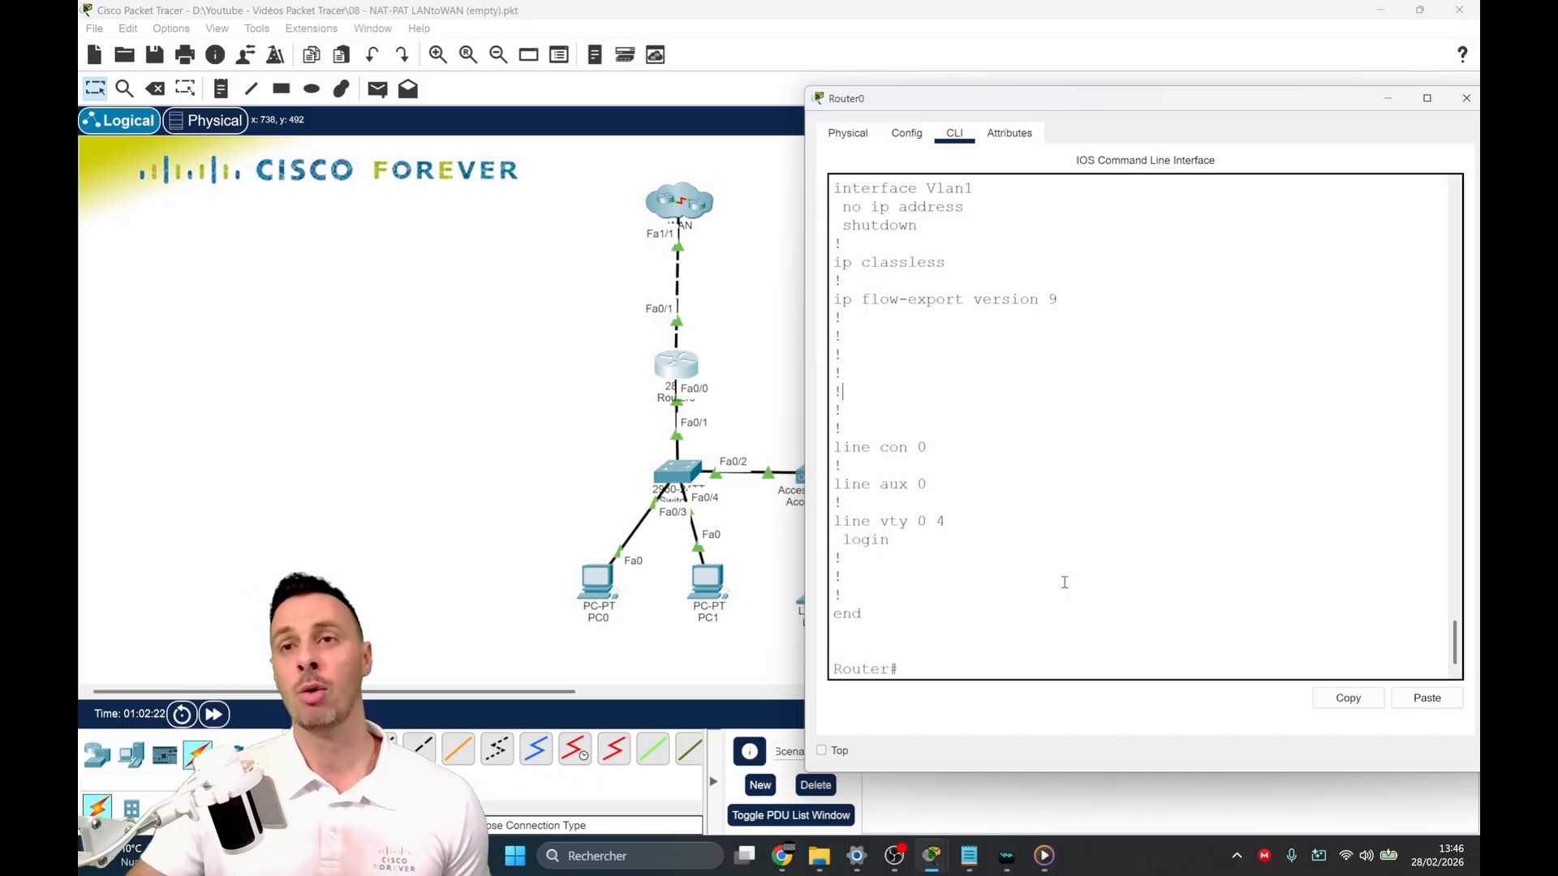
Step: Ping 8.8.8.8 from PC0's Command Prompt with its window kept on top, and highlight the ping output lines
drag(1351, 105, 1319, 82)
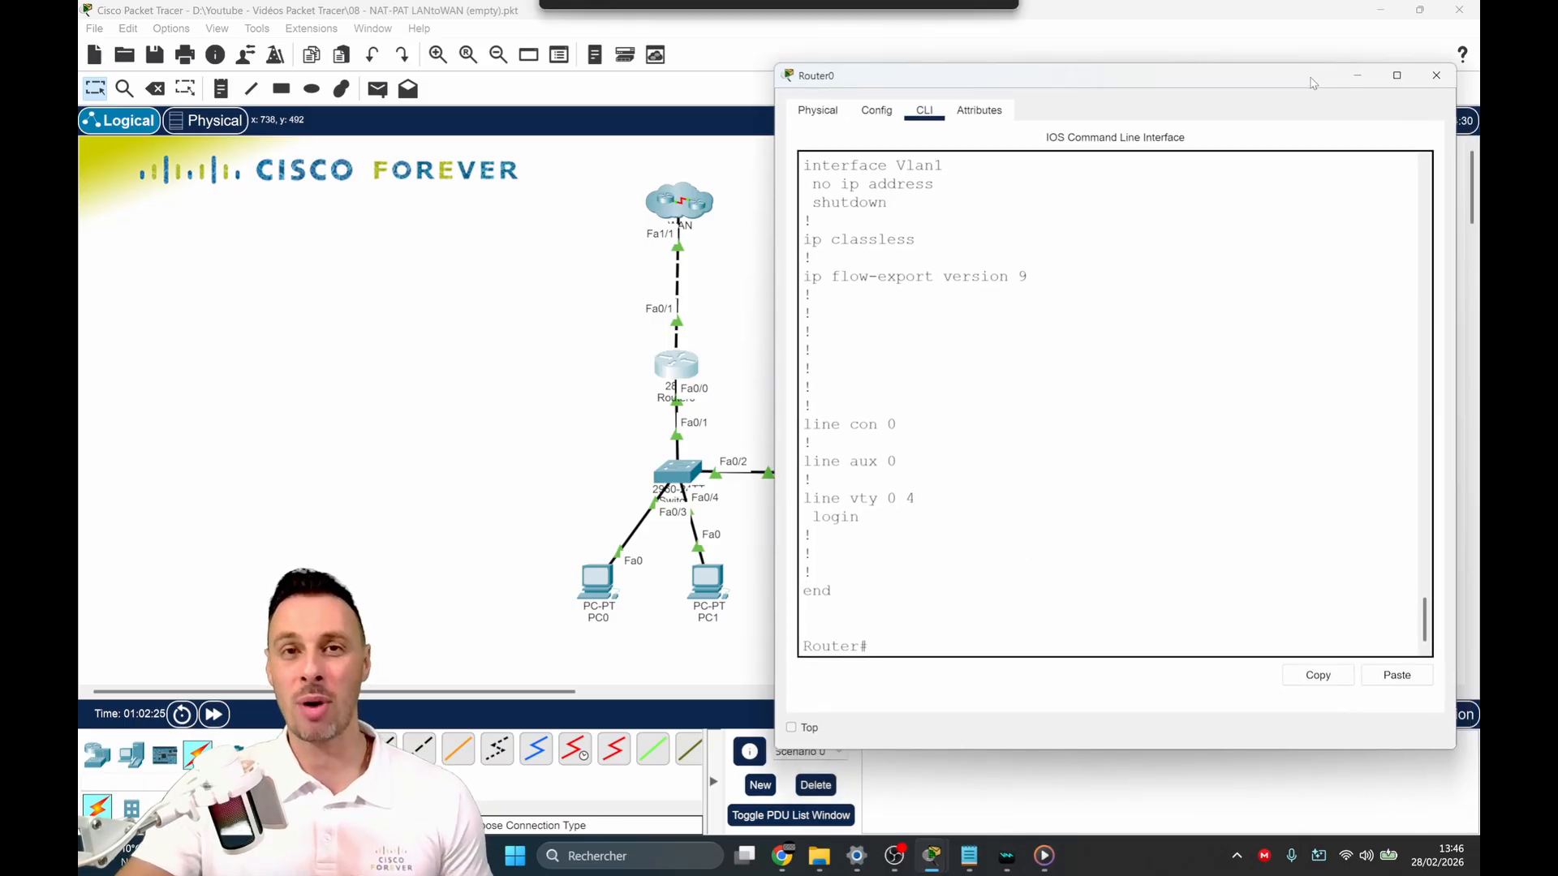
click(1357, 76)
click(590, 593)
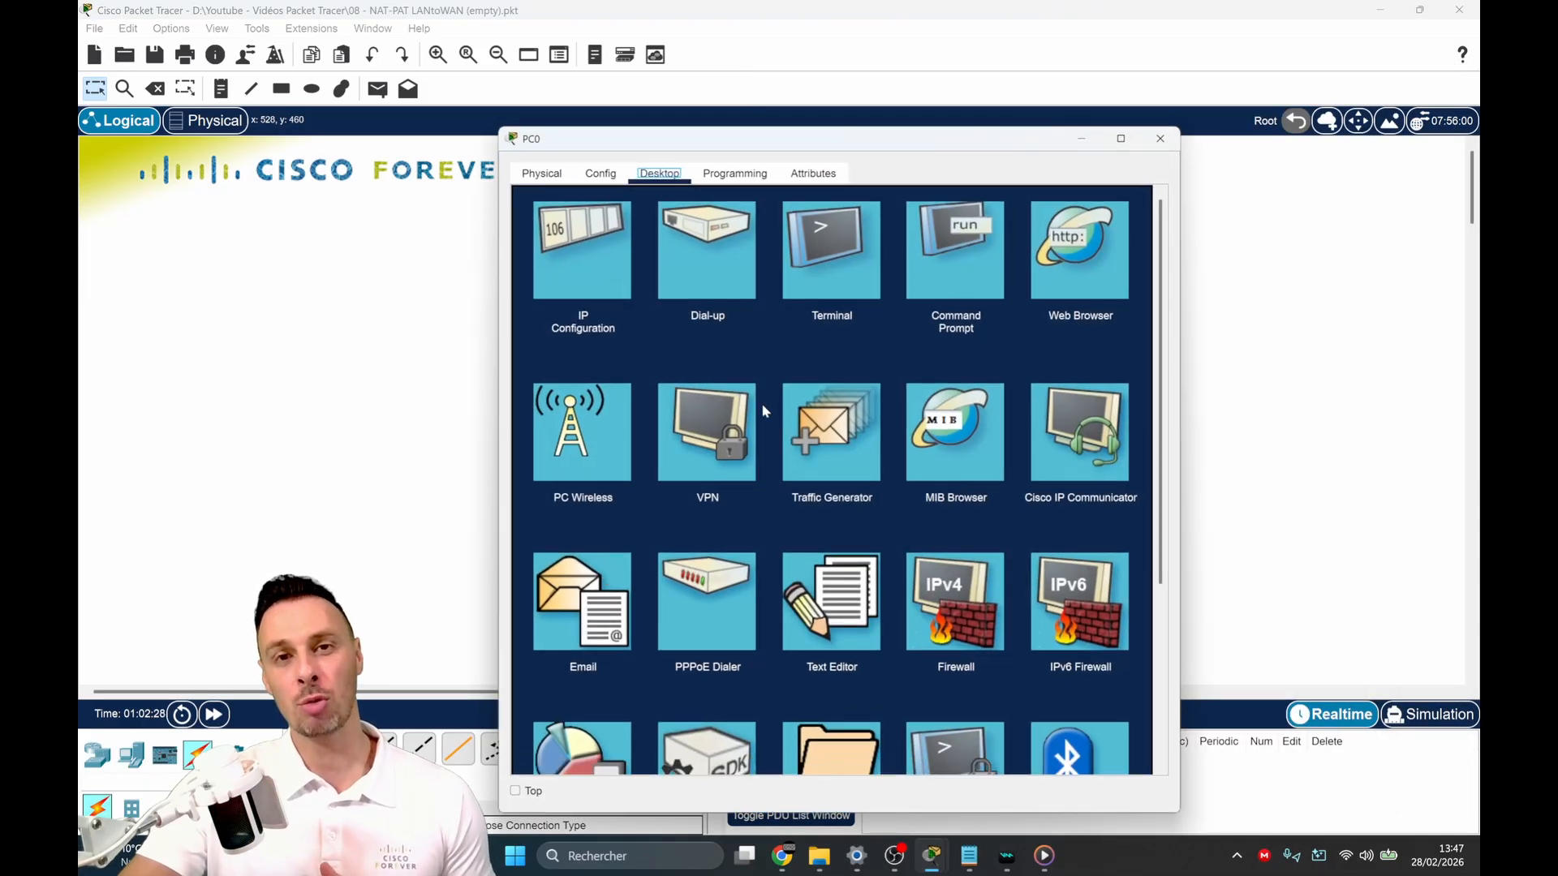
click(953, 251)
text(pi)
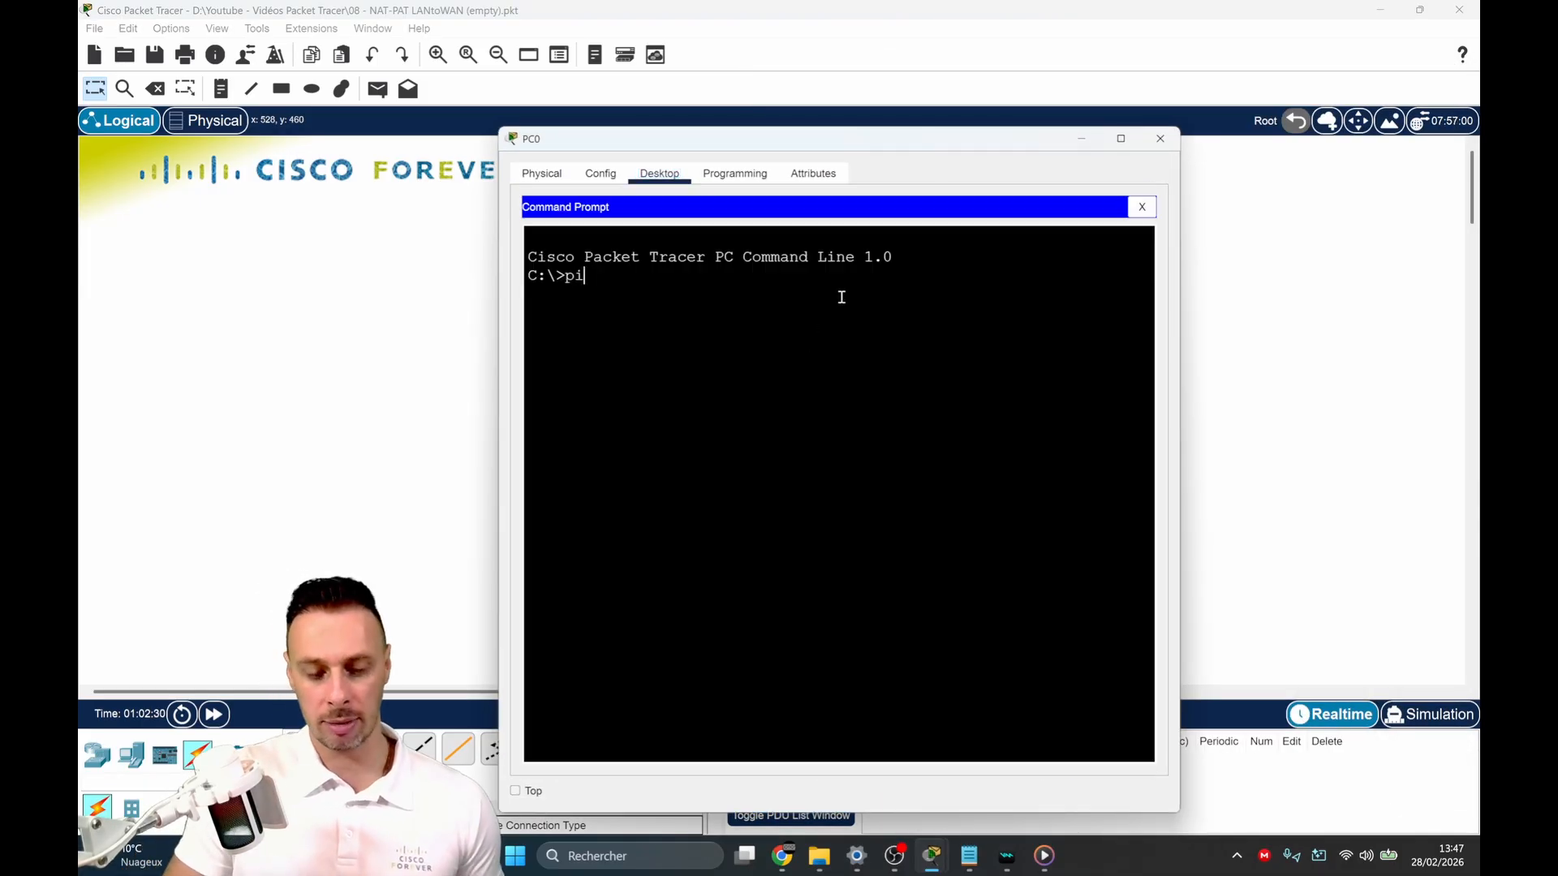
text(ng 8.8.8.8)
key(Return)
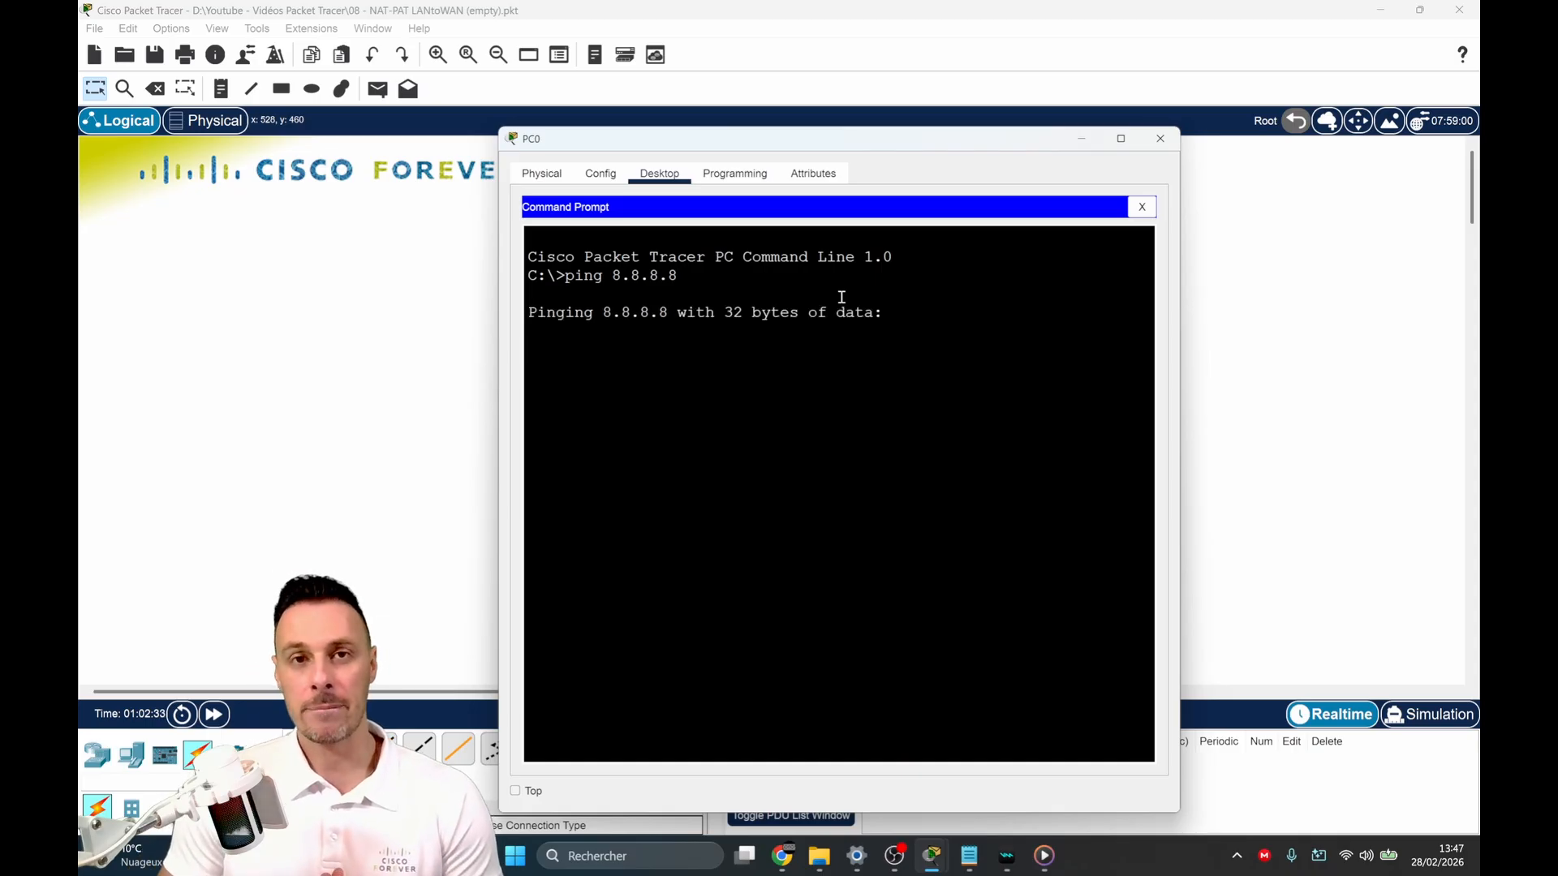
click(514, 790)
drag(642, 348, 719, 422)
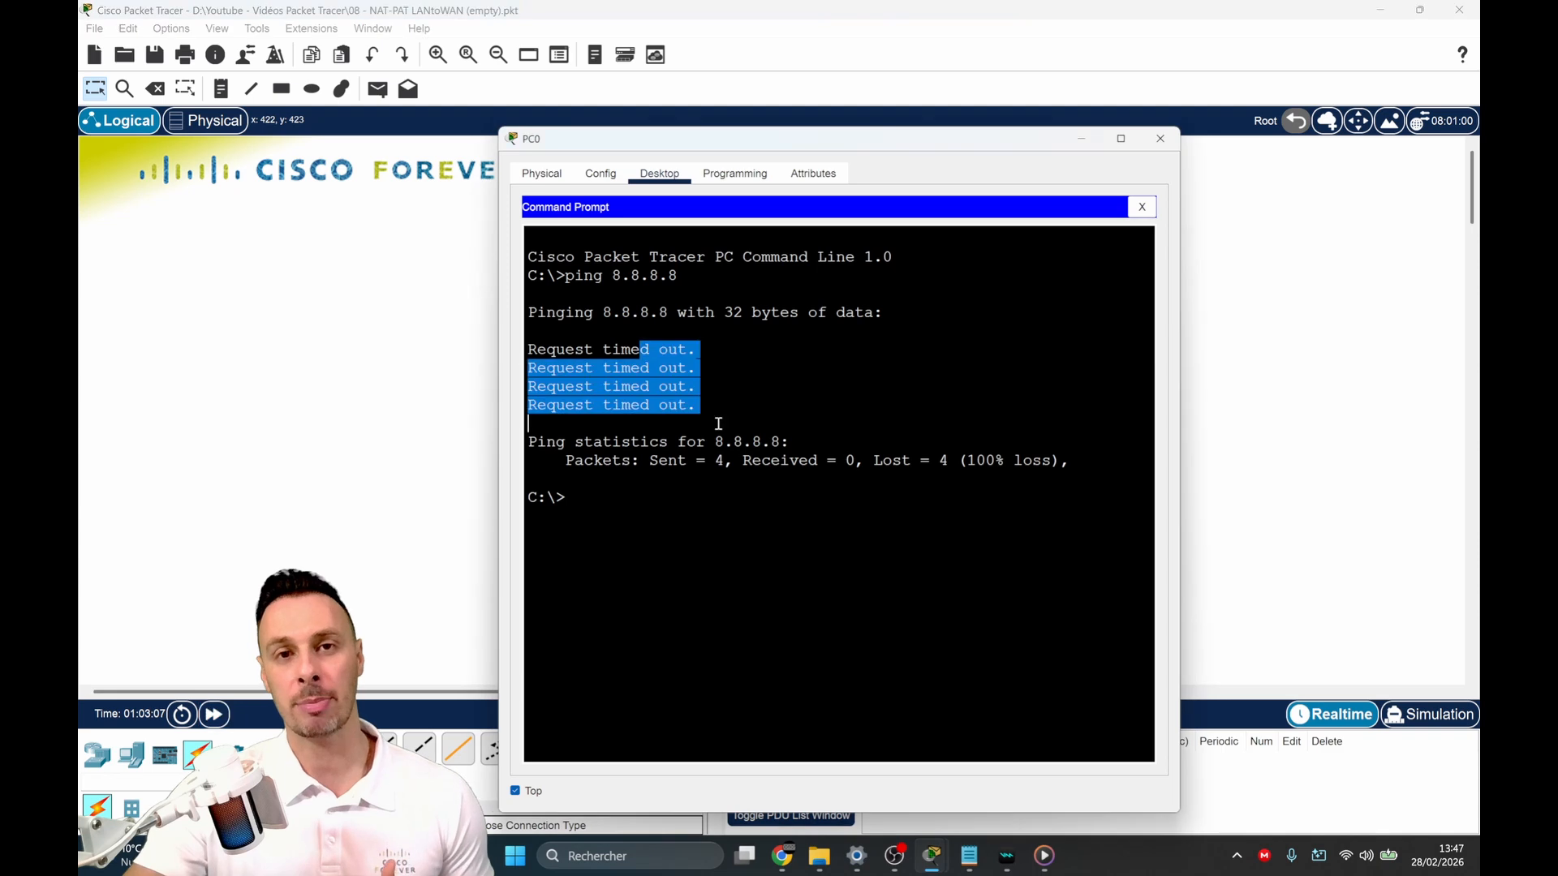
Step: Minimize PC0's window, reopen Router0's CLI and highlight the DHCP-assigned FastEthernet0/1 address in the earlier output
click(719, 422)
click(1081, 138)
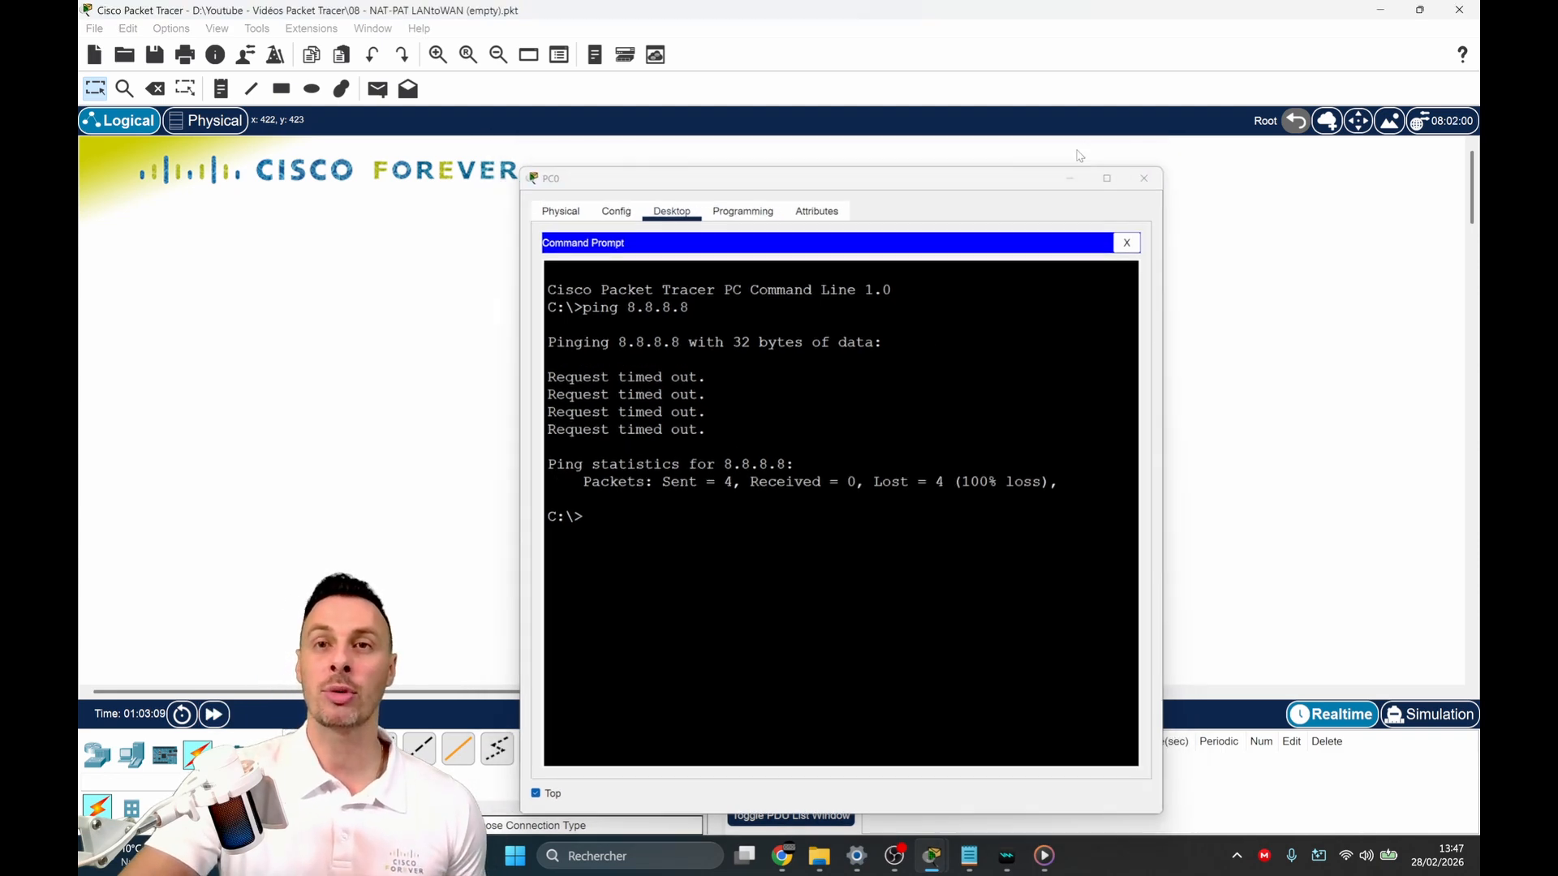
drag(545, 460, 998, 584)
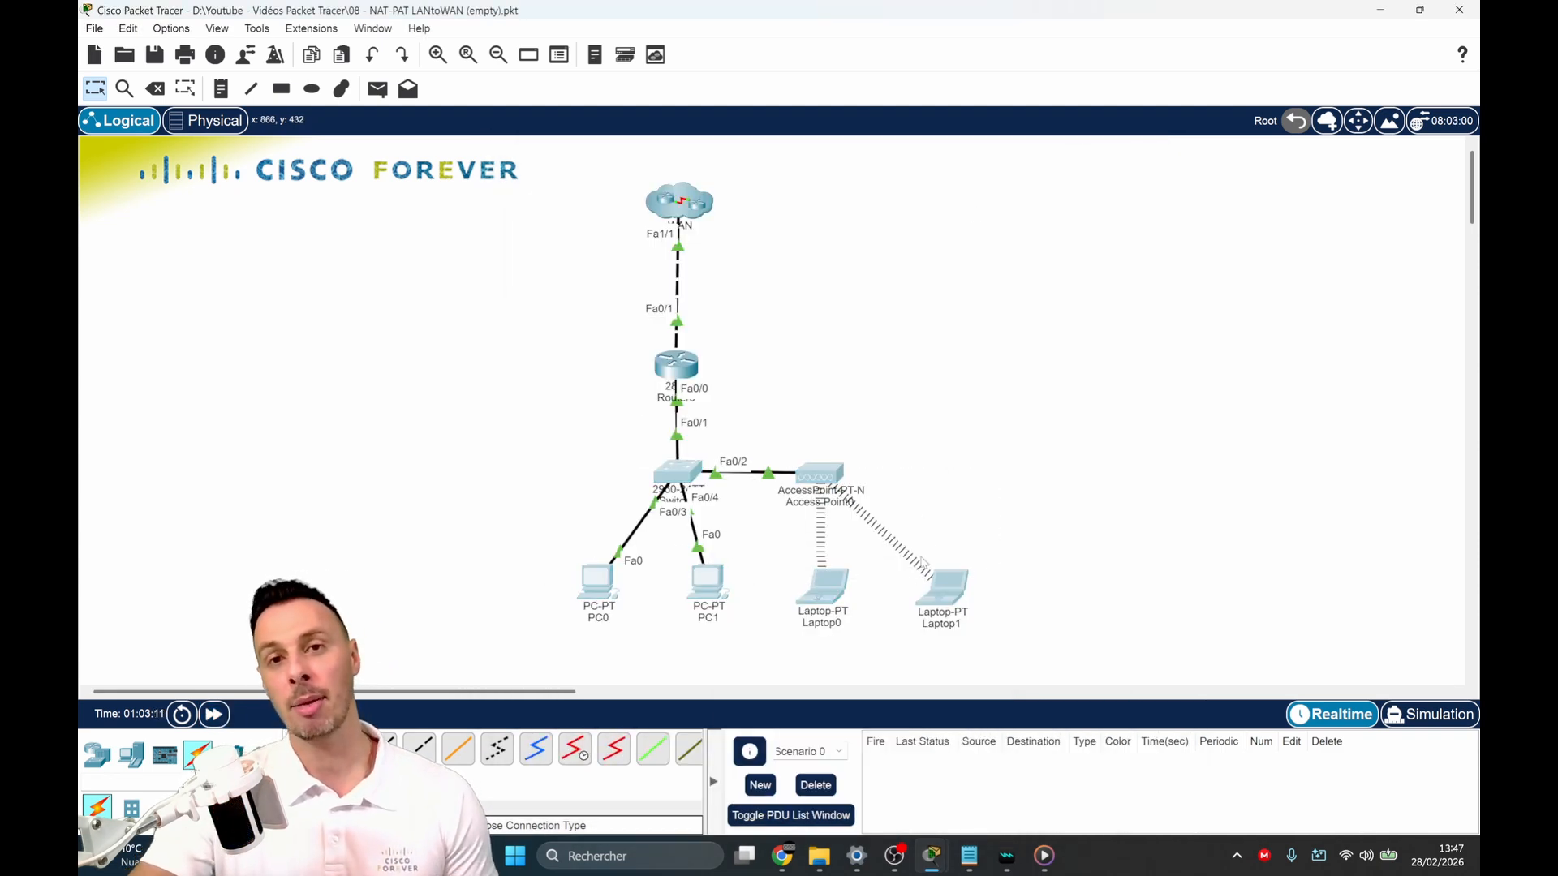
click(675, 365)
scroll(919, 476, up, 15)
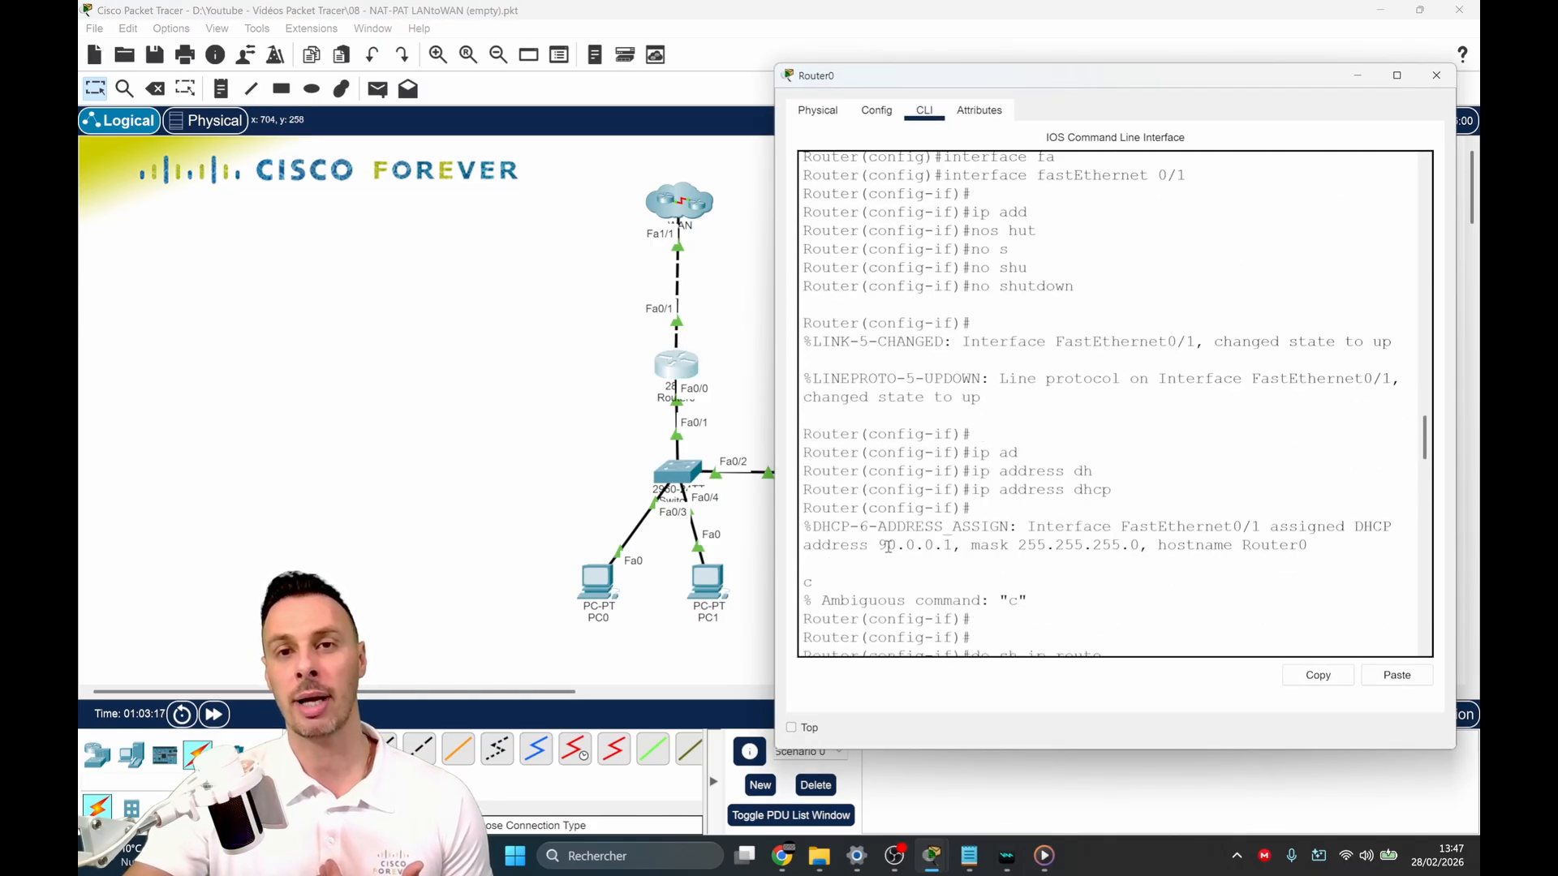
drag(886, 545, 970, 545)
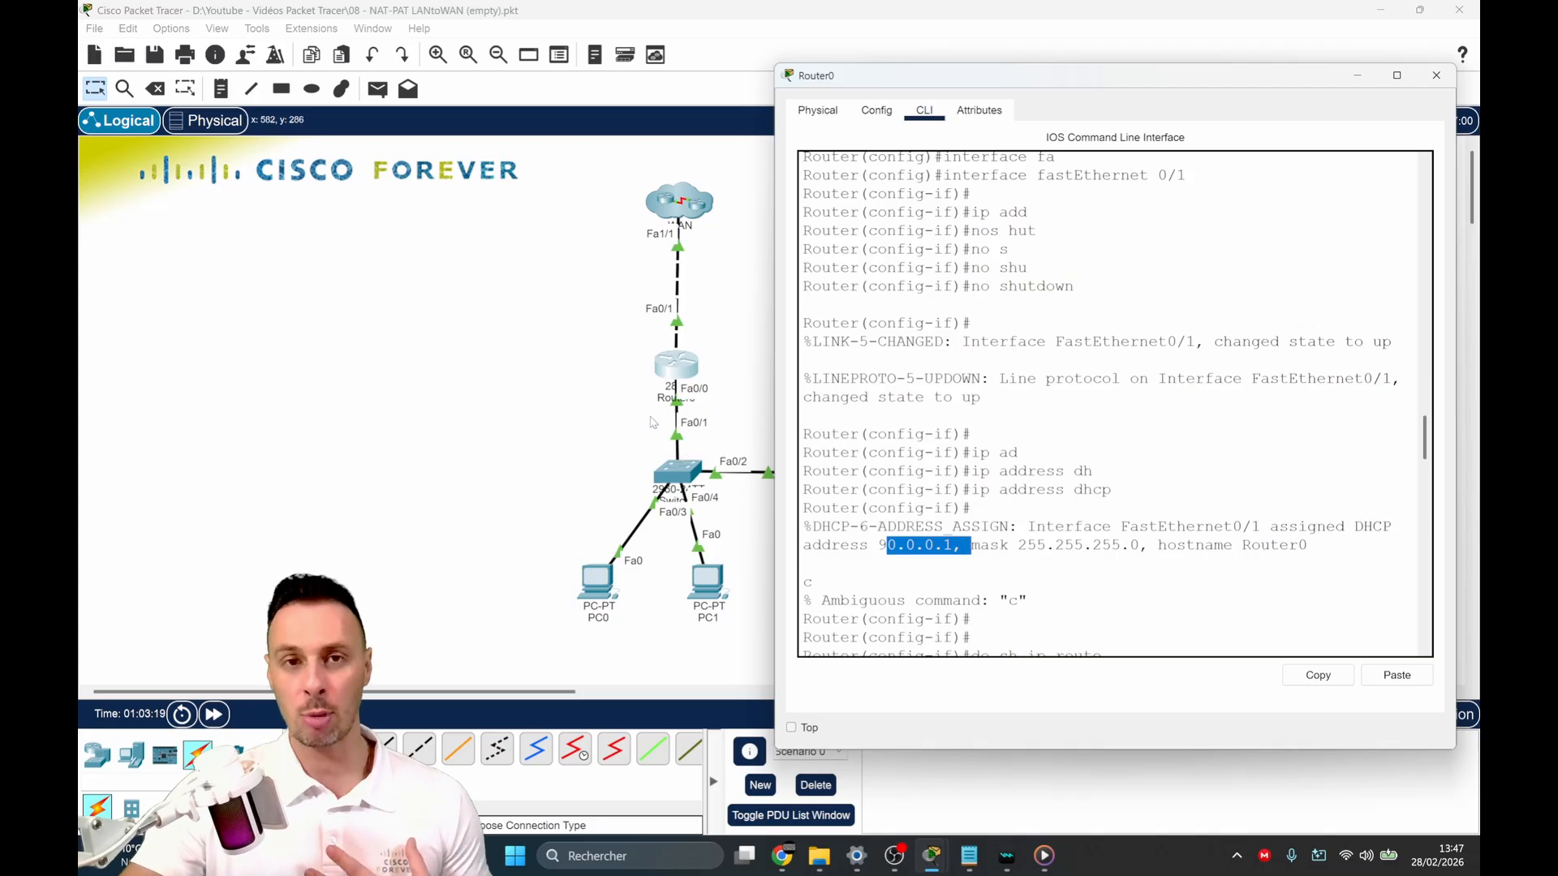
click(680, 449)
click(679, 369)
click(941, 387)
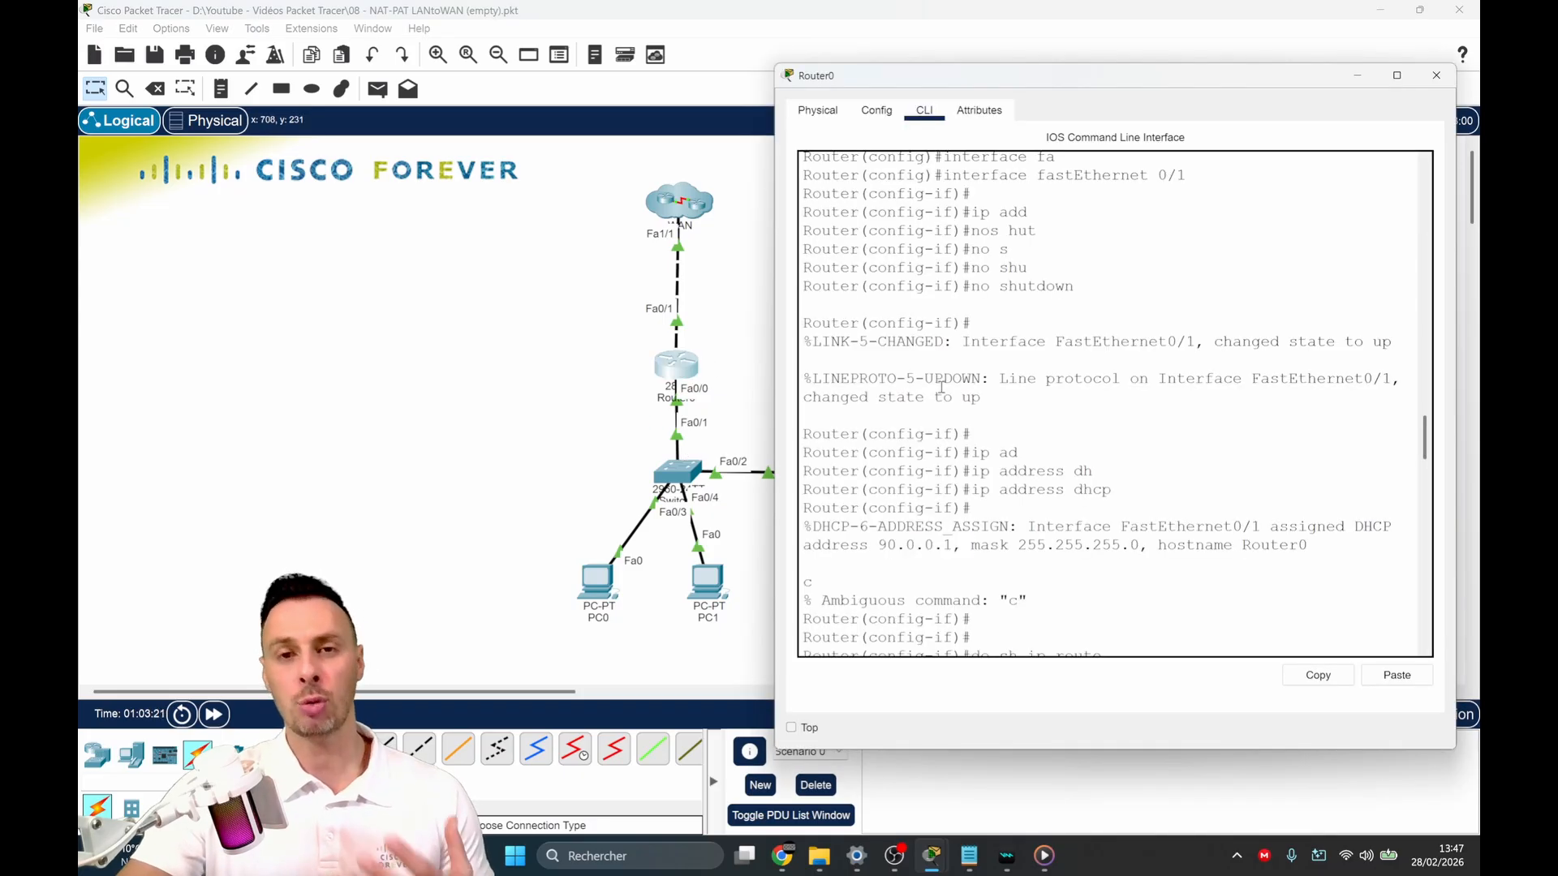
Step: Enter global configuration mode on Router0 with conf t
scroll(941, 387, down, 10)
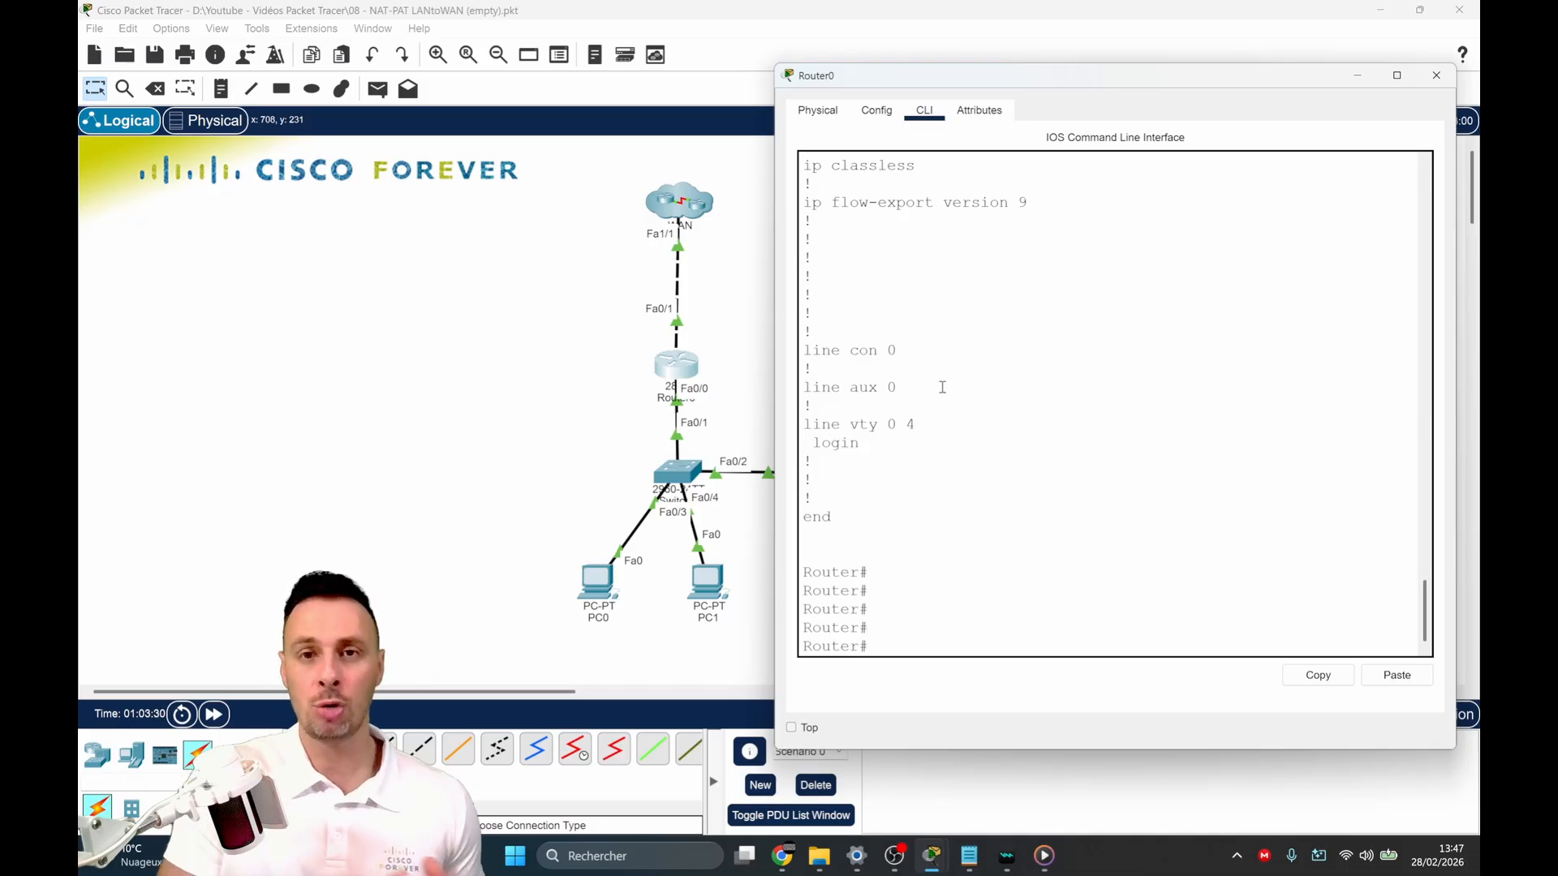
text(onf t)
key(Return)
key(Return)
key(Return)
key(Return)
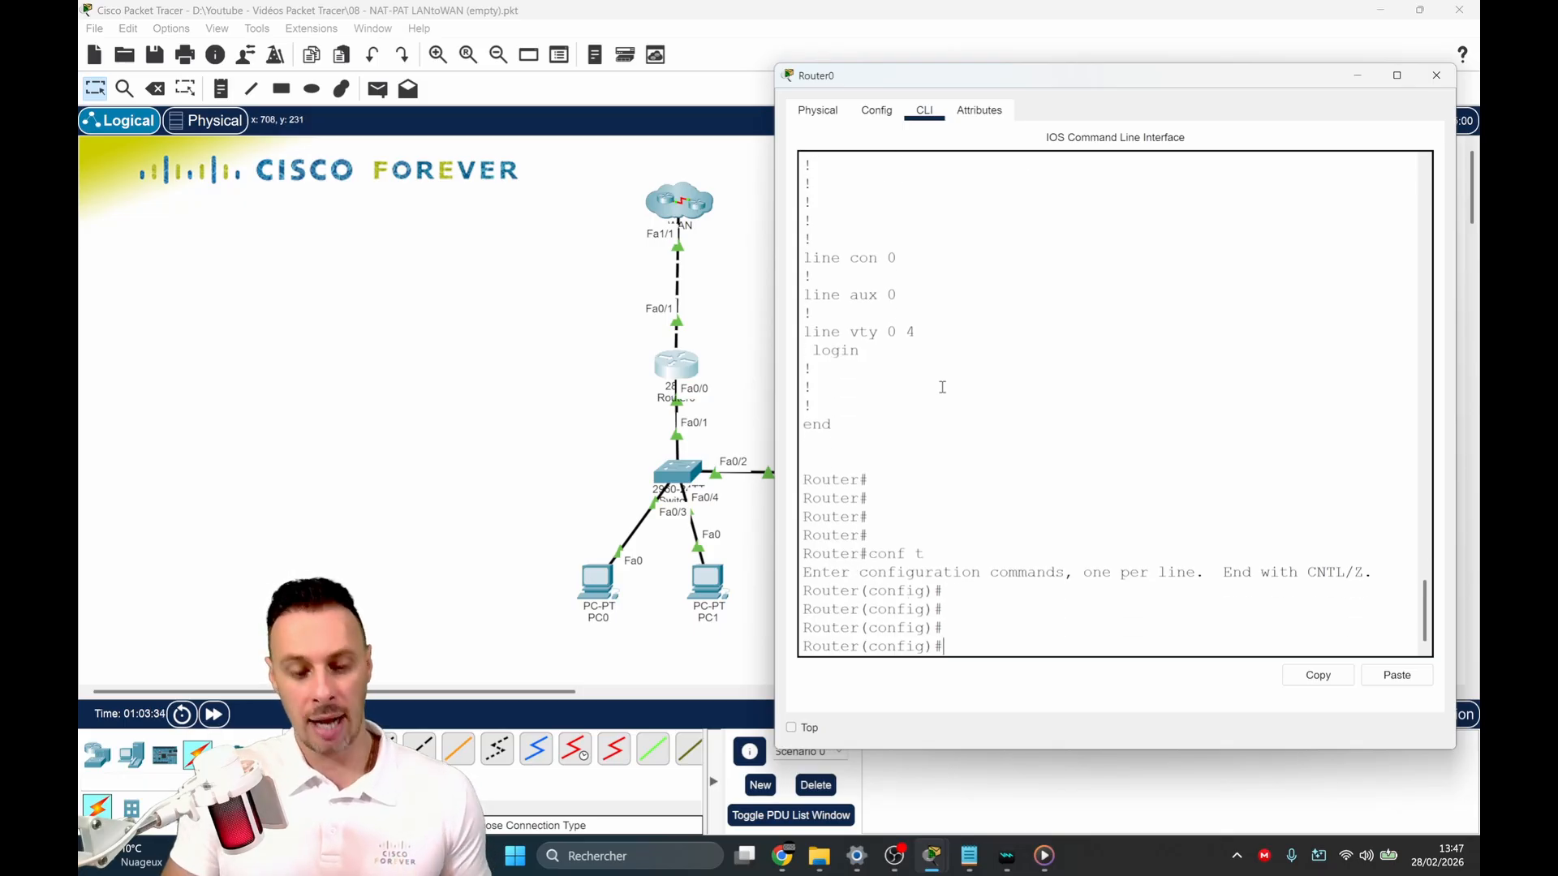
Step: Define FastEthernet 0/0 as the NAT inside interface with ip nat inside
text(inter)
key(Tab)
text(fa)
key(Tab)
text(0)
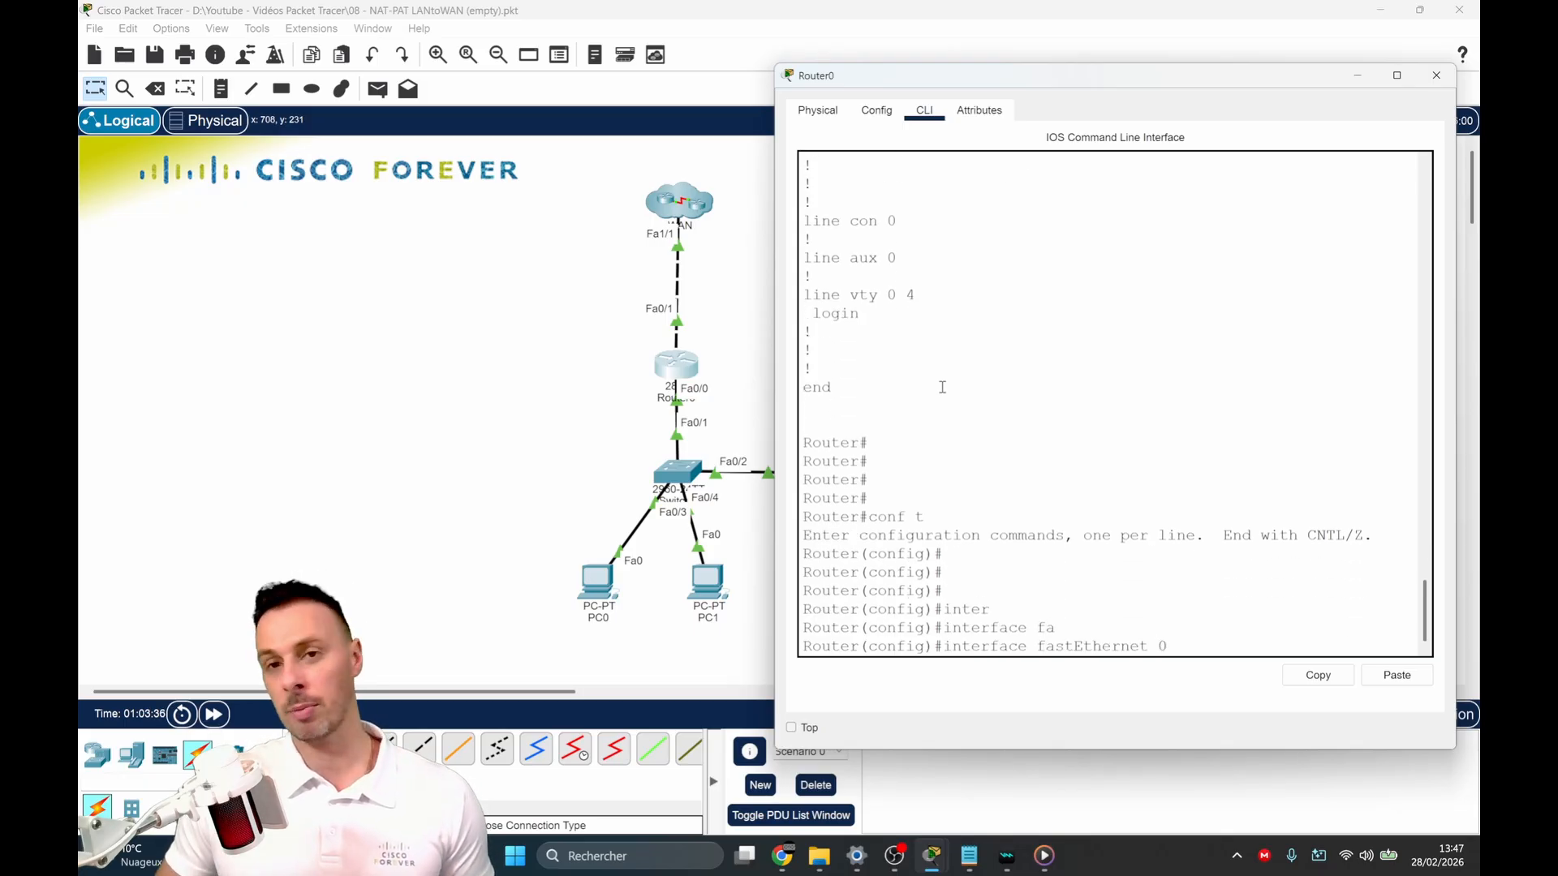
text(/0)
key(Return)
text(ip)
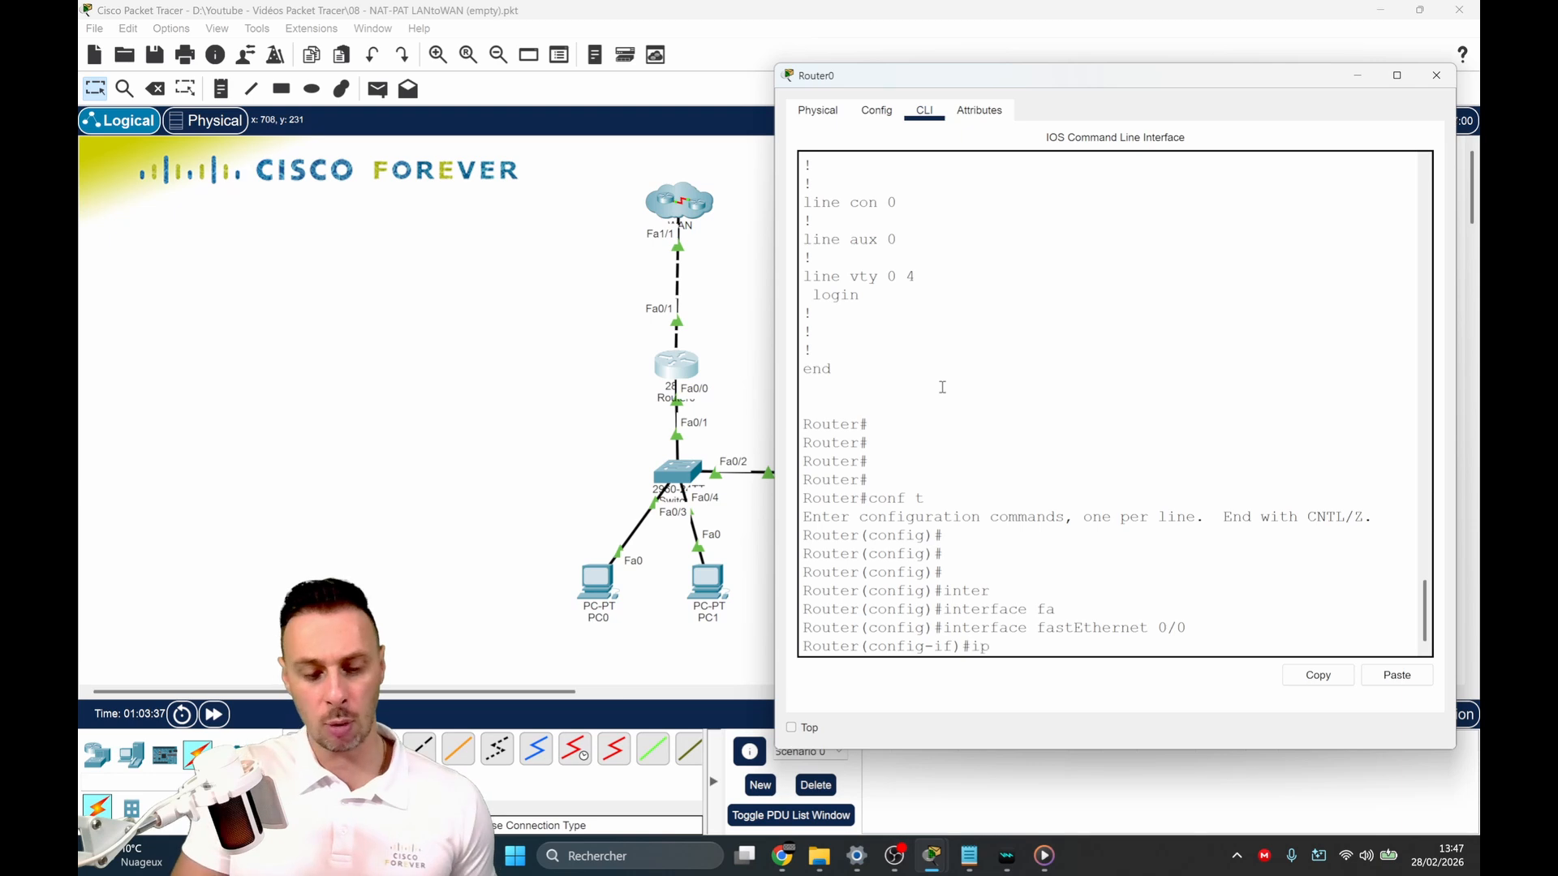
text( nat in)
key(Tab)
key(Return)
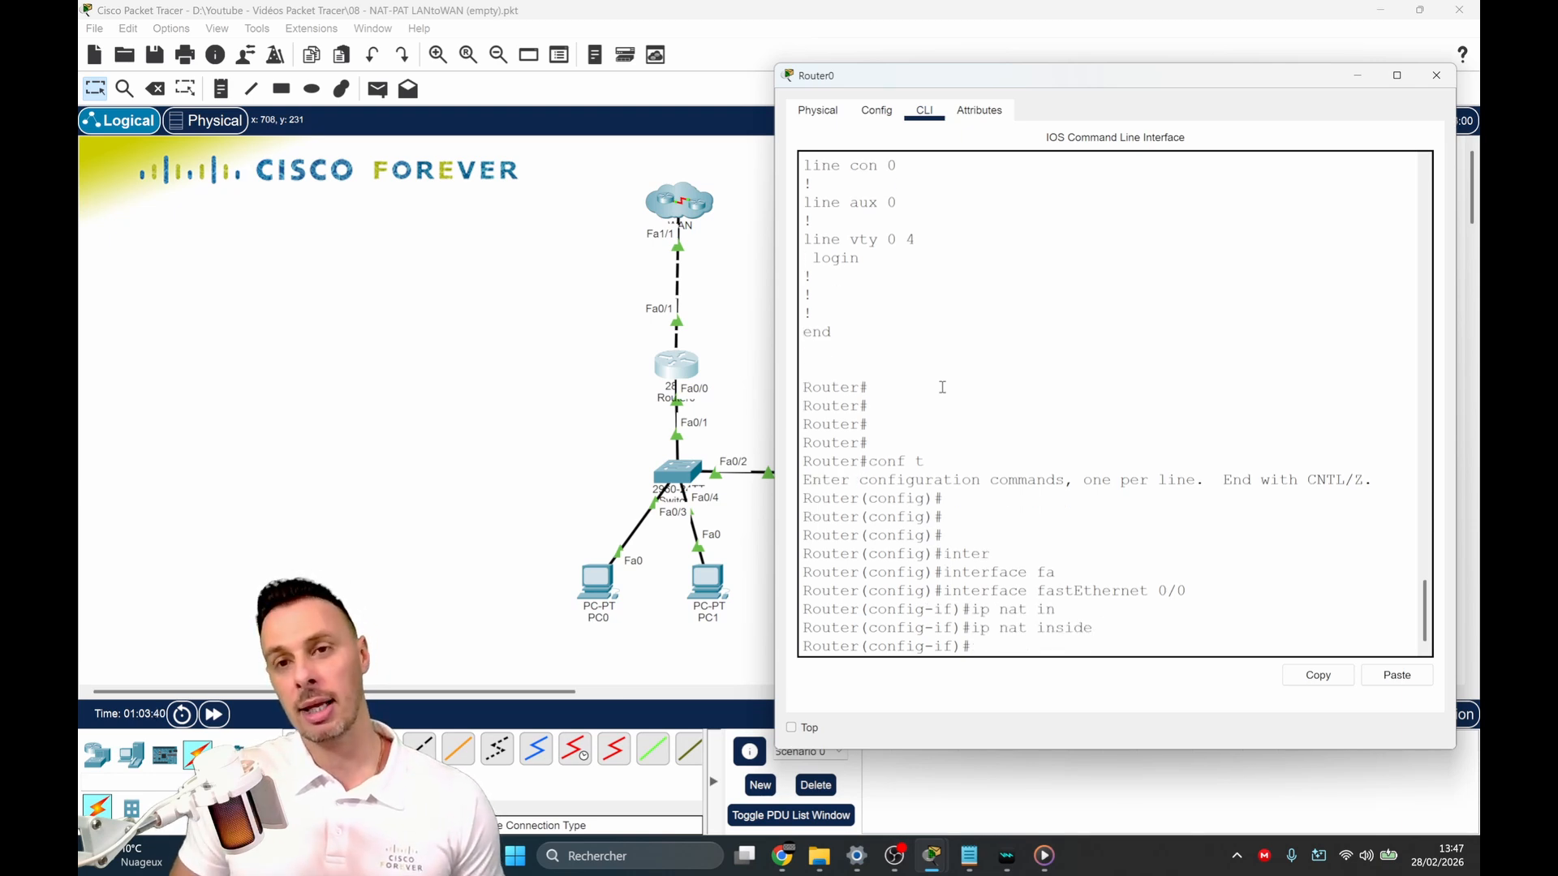
key(Return)
key(Return)
key(Return)
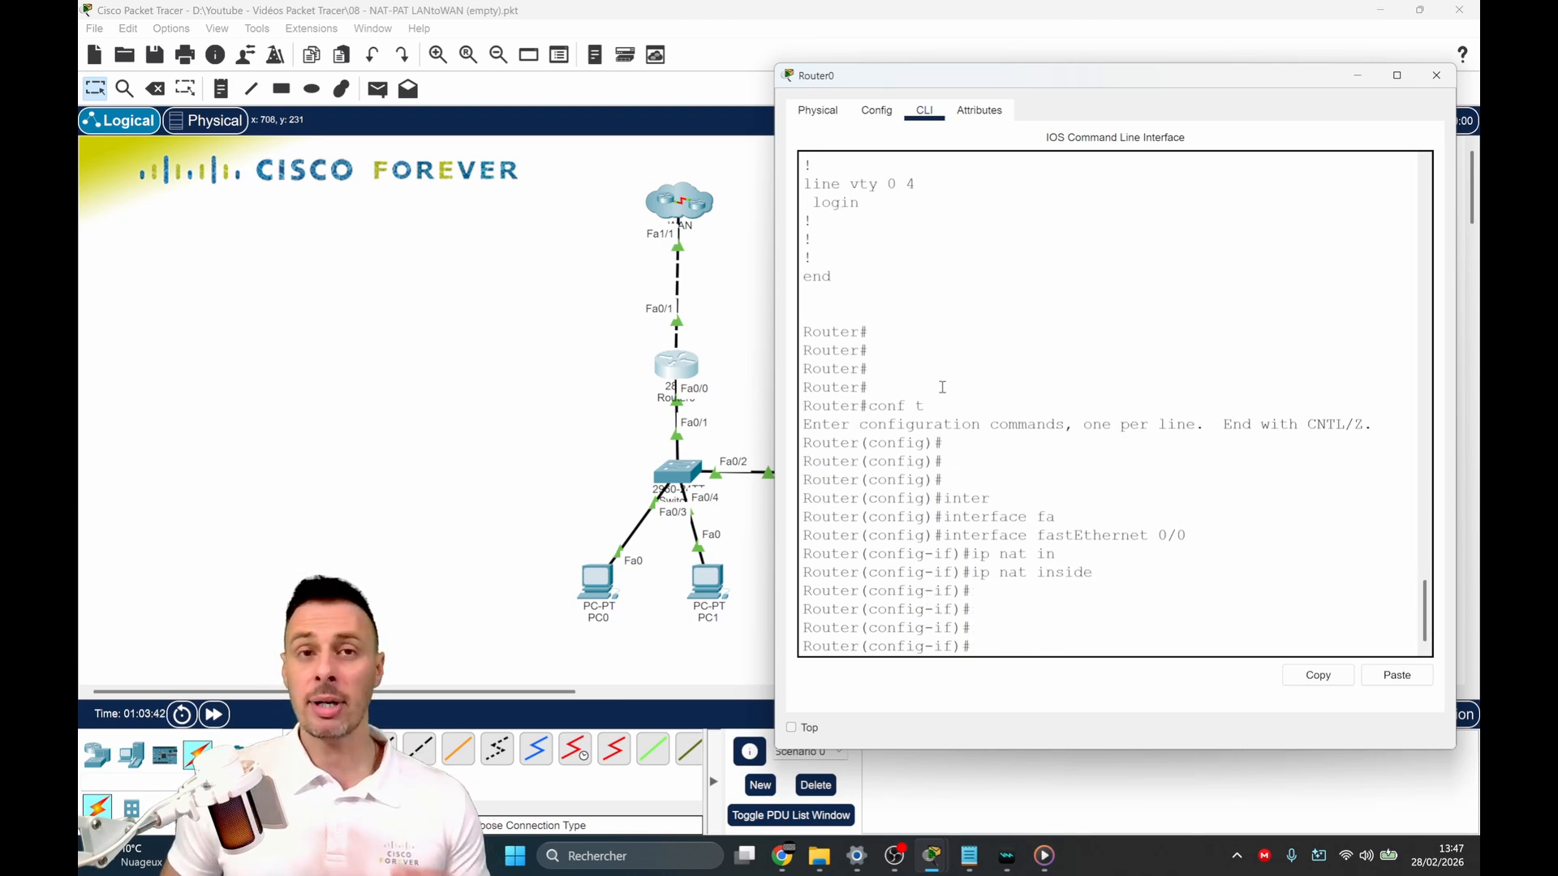
Step: Define FastEthernet 0/1 as the NAT outside interface with ip nat outside
key(Up)
key(Up)
key(BackSpace)
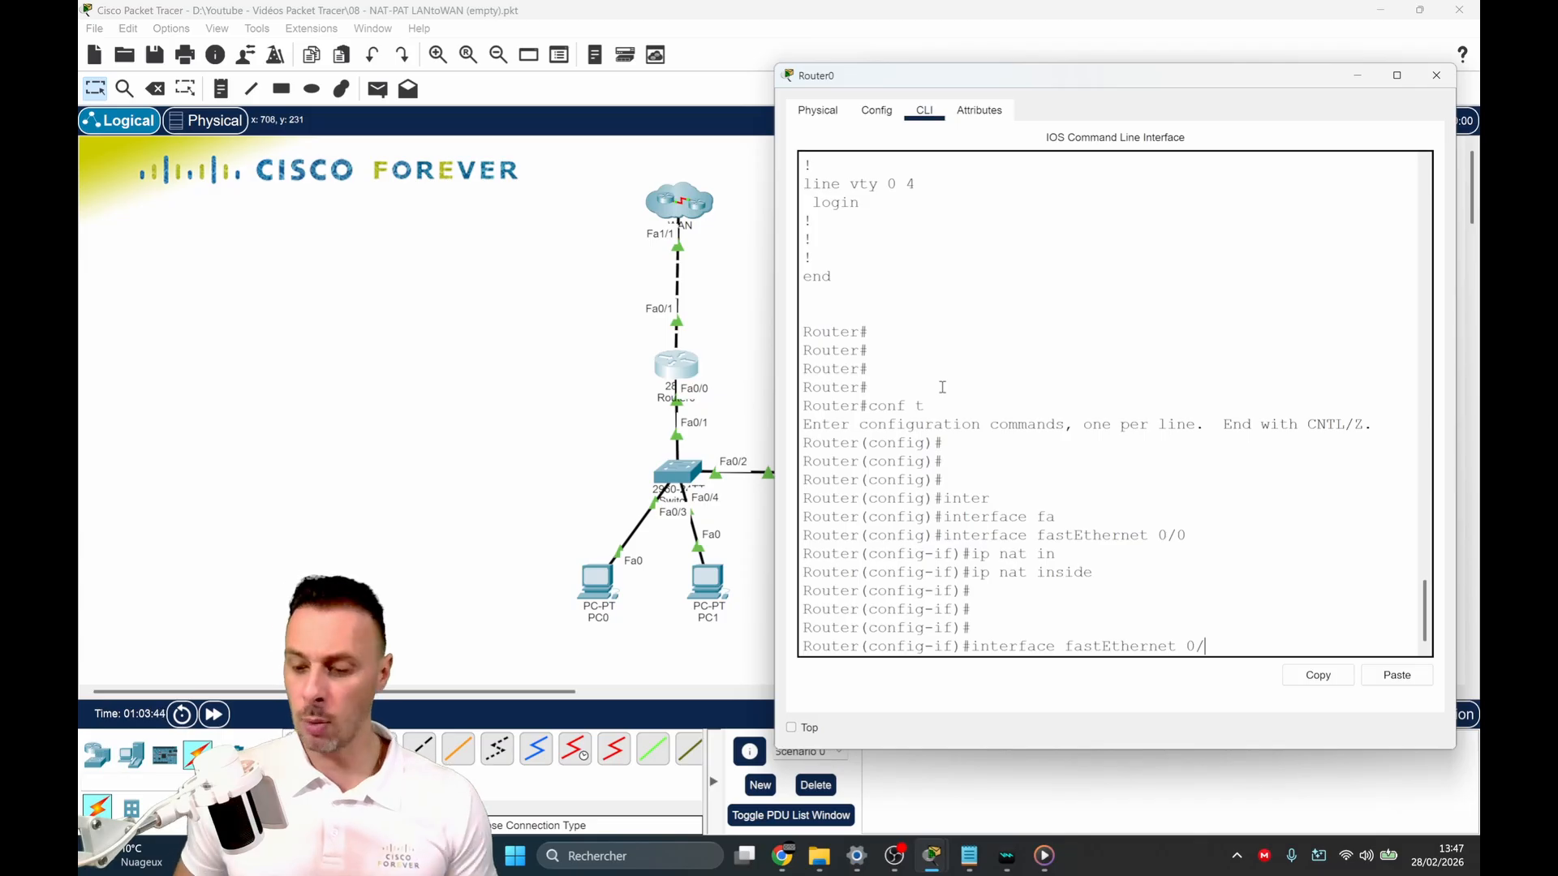
text(1)
key(Return)
key(Return)
key(Return)
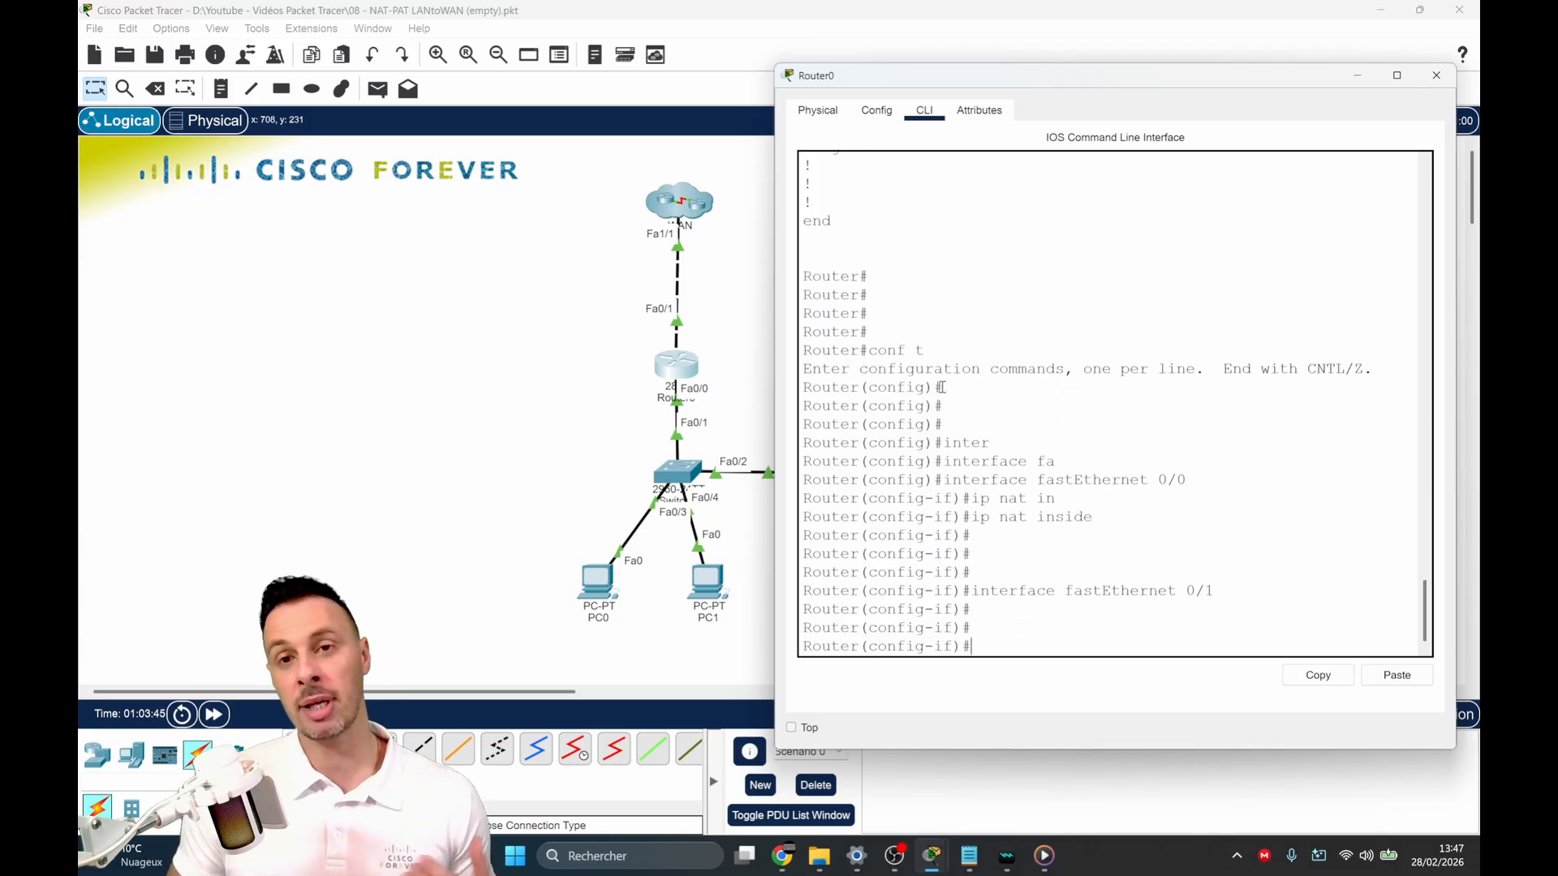
text(ip )
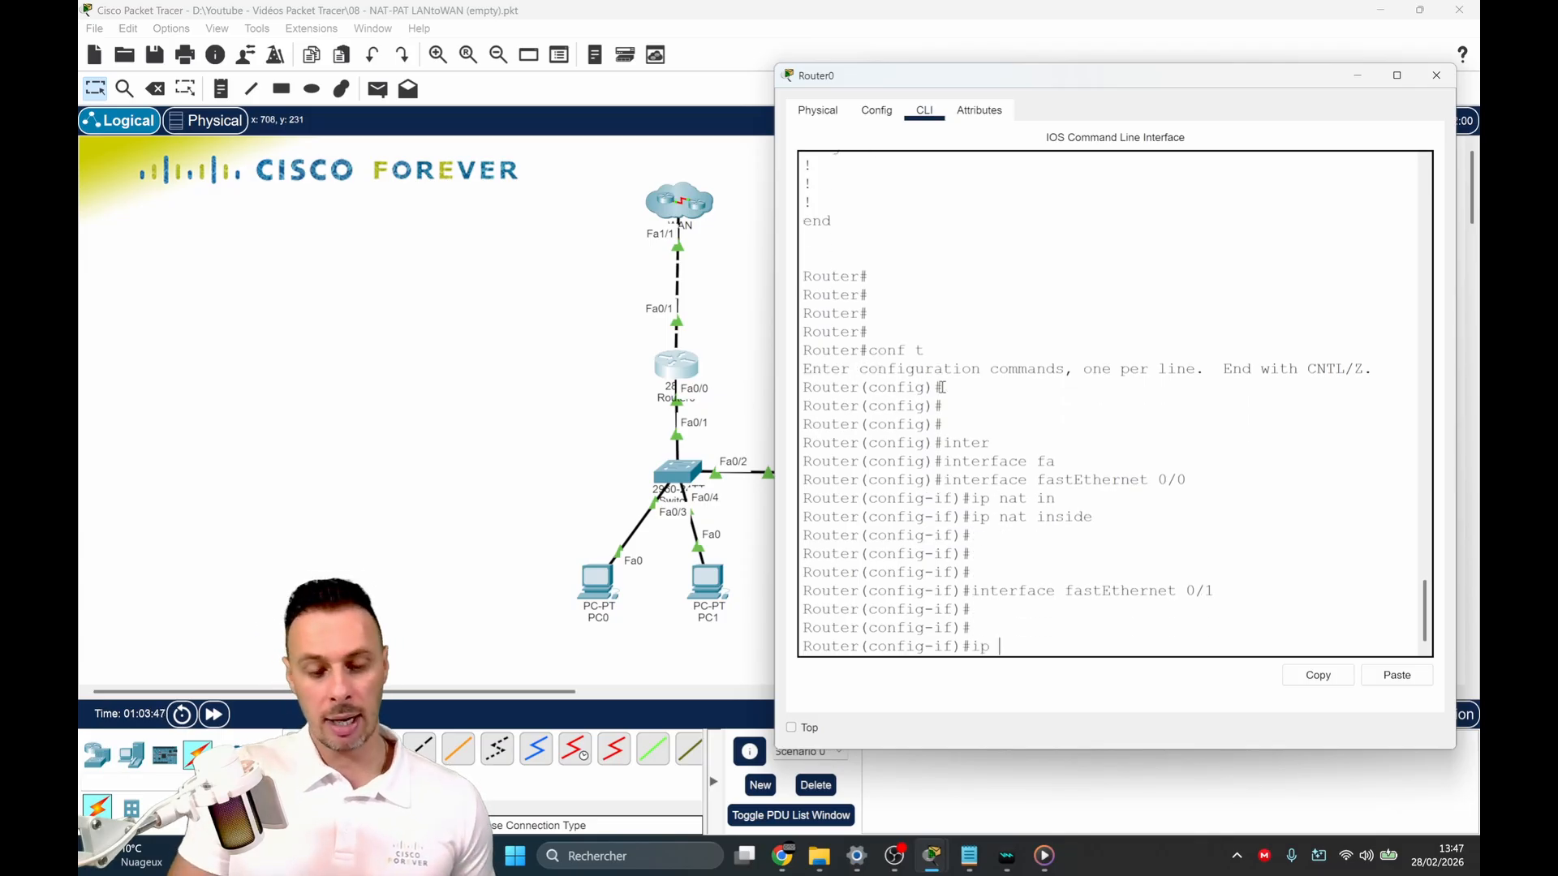
text(nat out)
key(Tab)
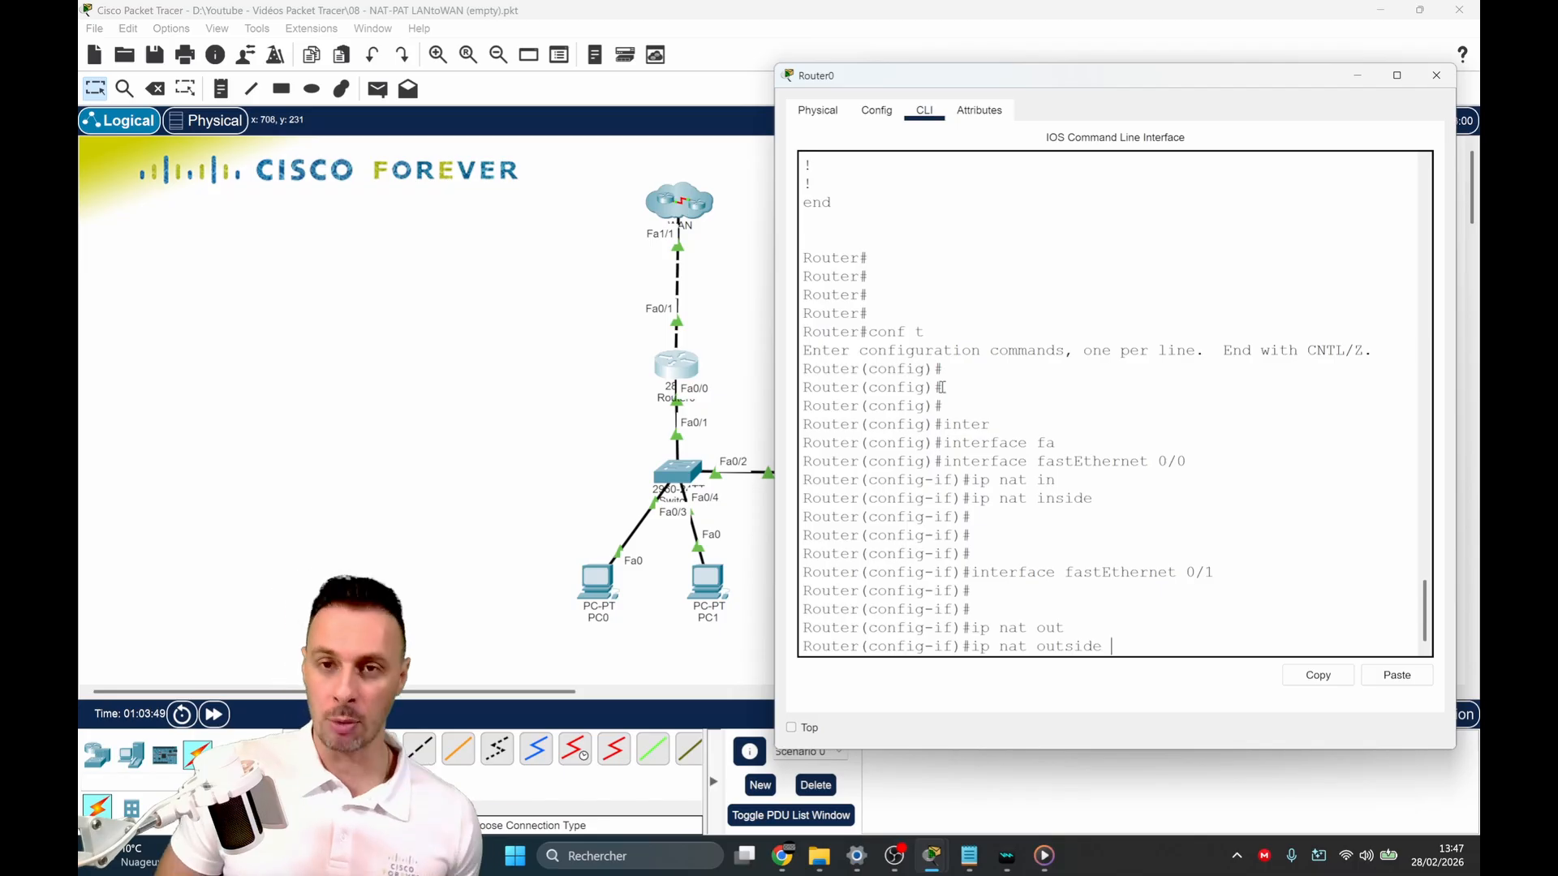
key(Return)
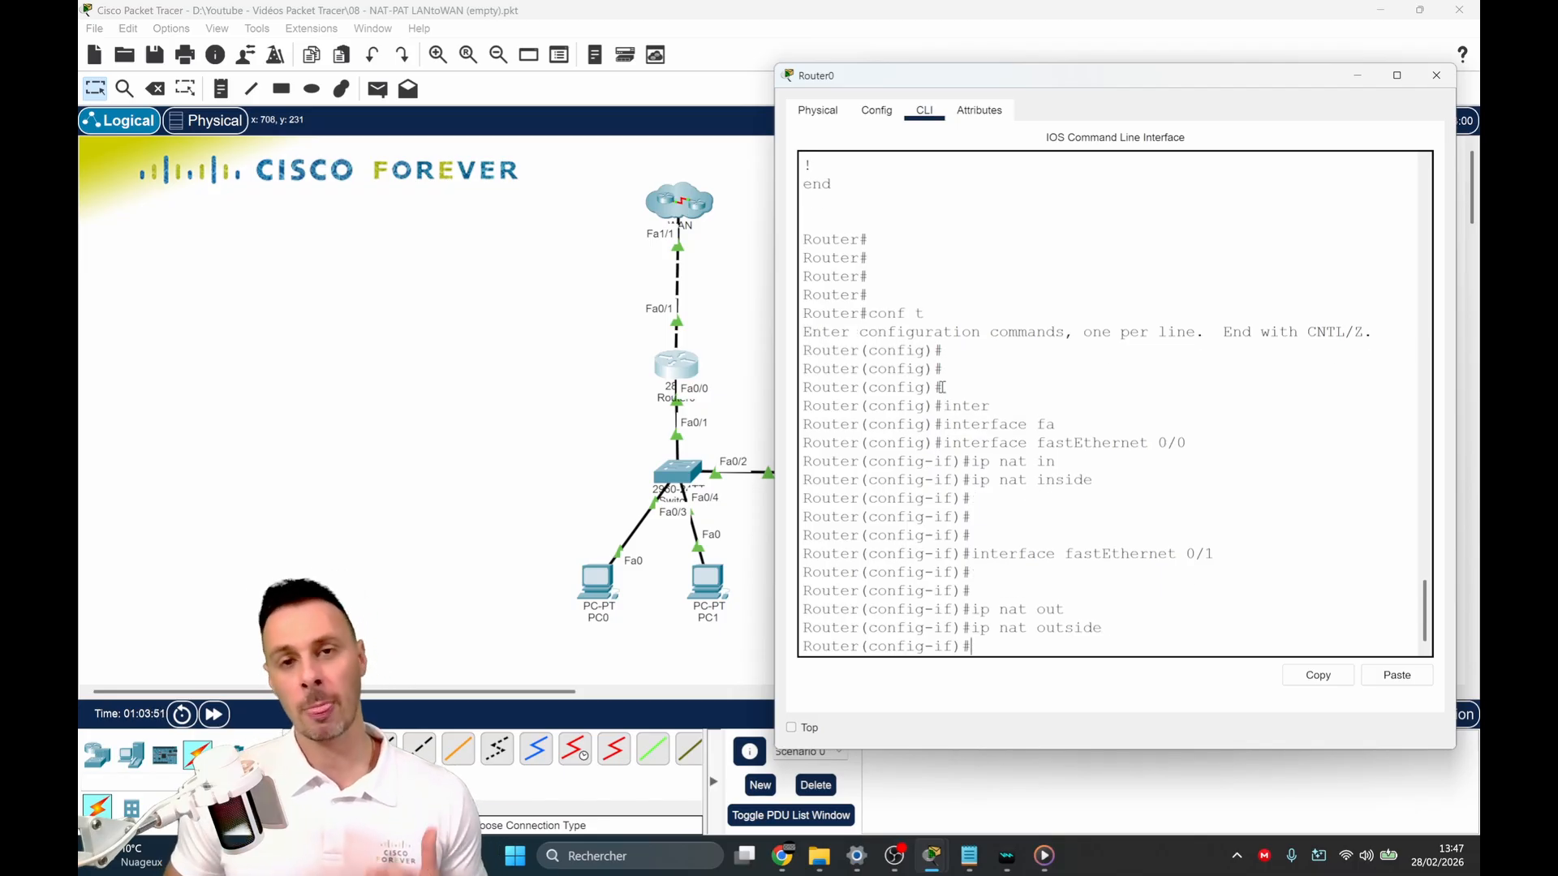
key(Return)
key(Return)
key(Return)
key(Return)
key(Return)
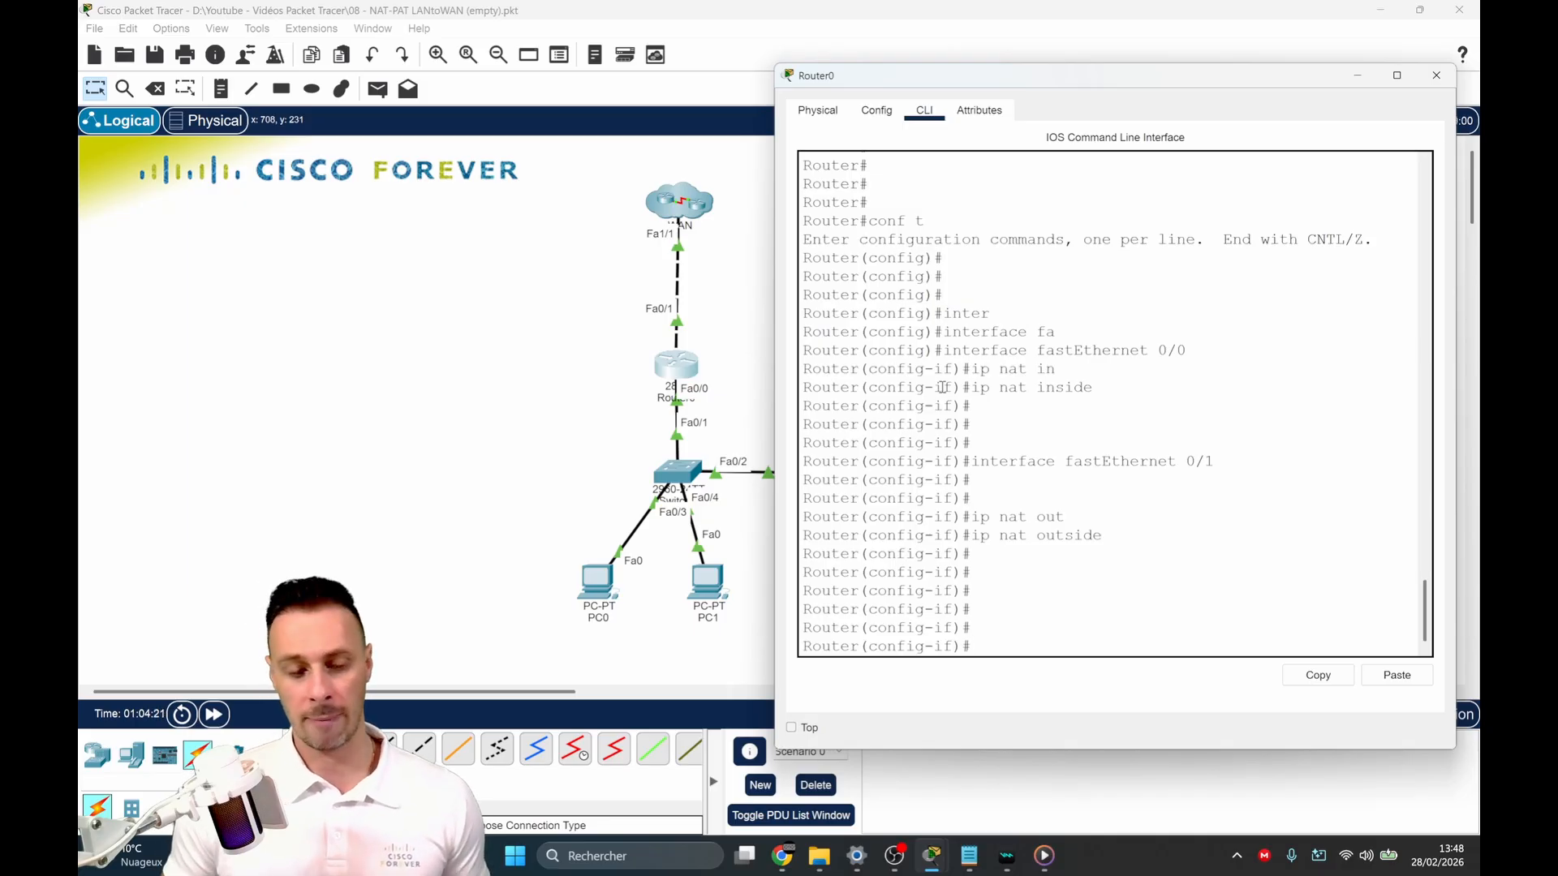
Step: Leave interface configuration and return to global configuration mode with exit
key(Return)
key(Return)
key(Return)
text(exit)
key(Return)
key(Return)
key(Return)
key(Return)
key(Return)
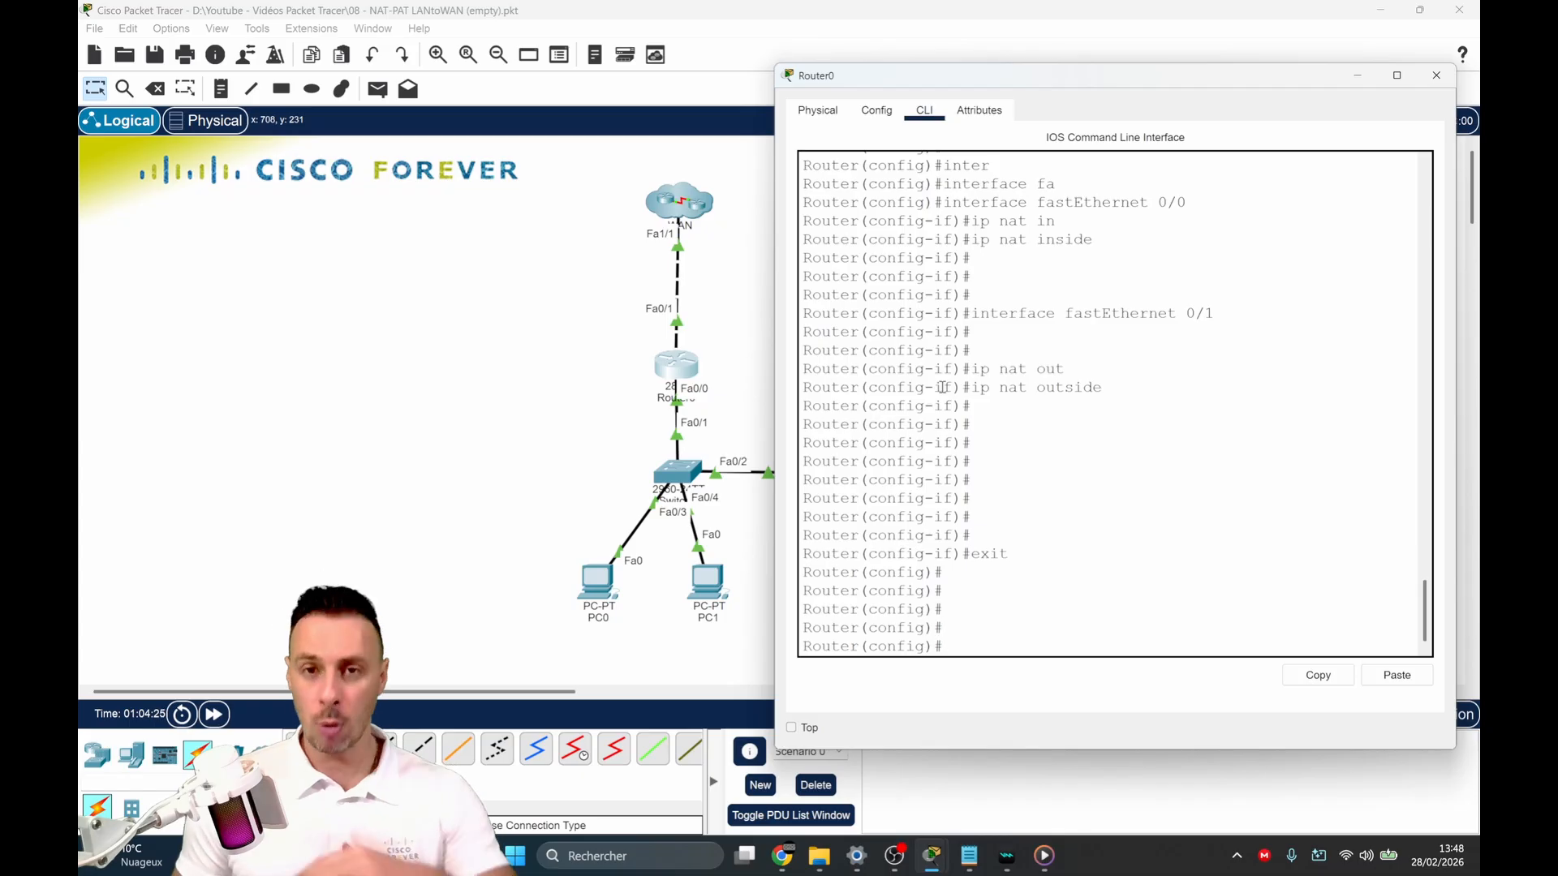
Step: Create a standard access list for the translated traffic with access-list 1 permit any
text(acc)
key(Tab)
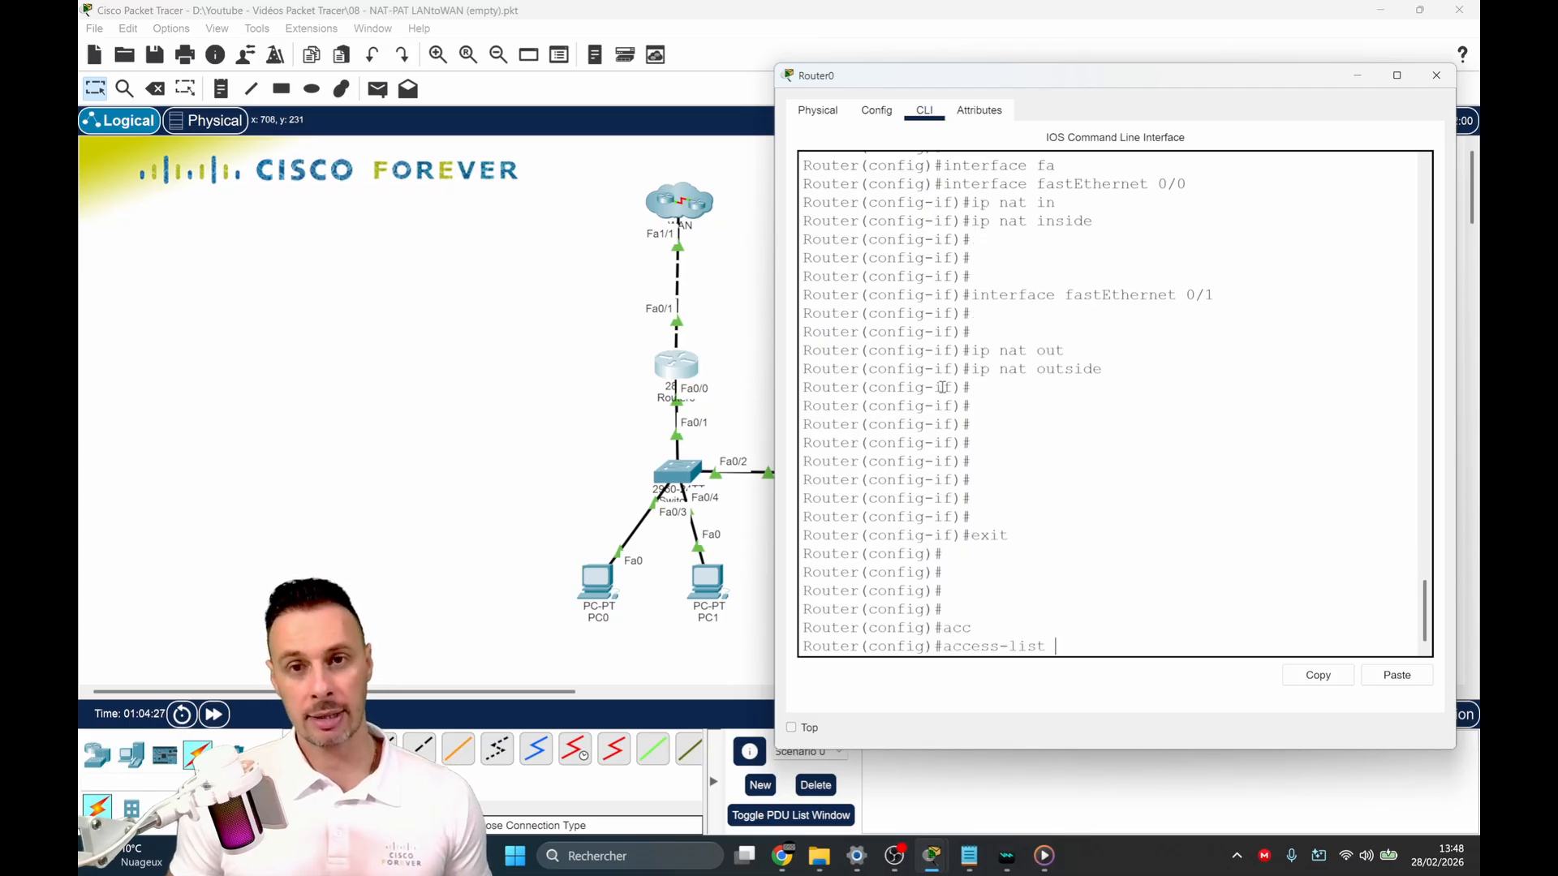
text(1 per)
key(Tab)
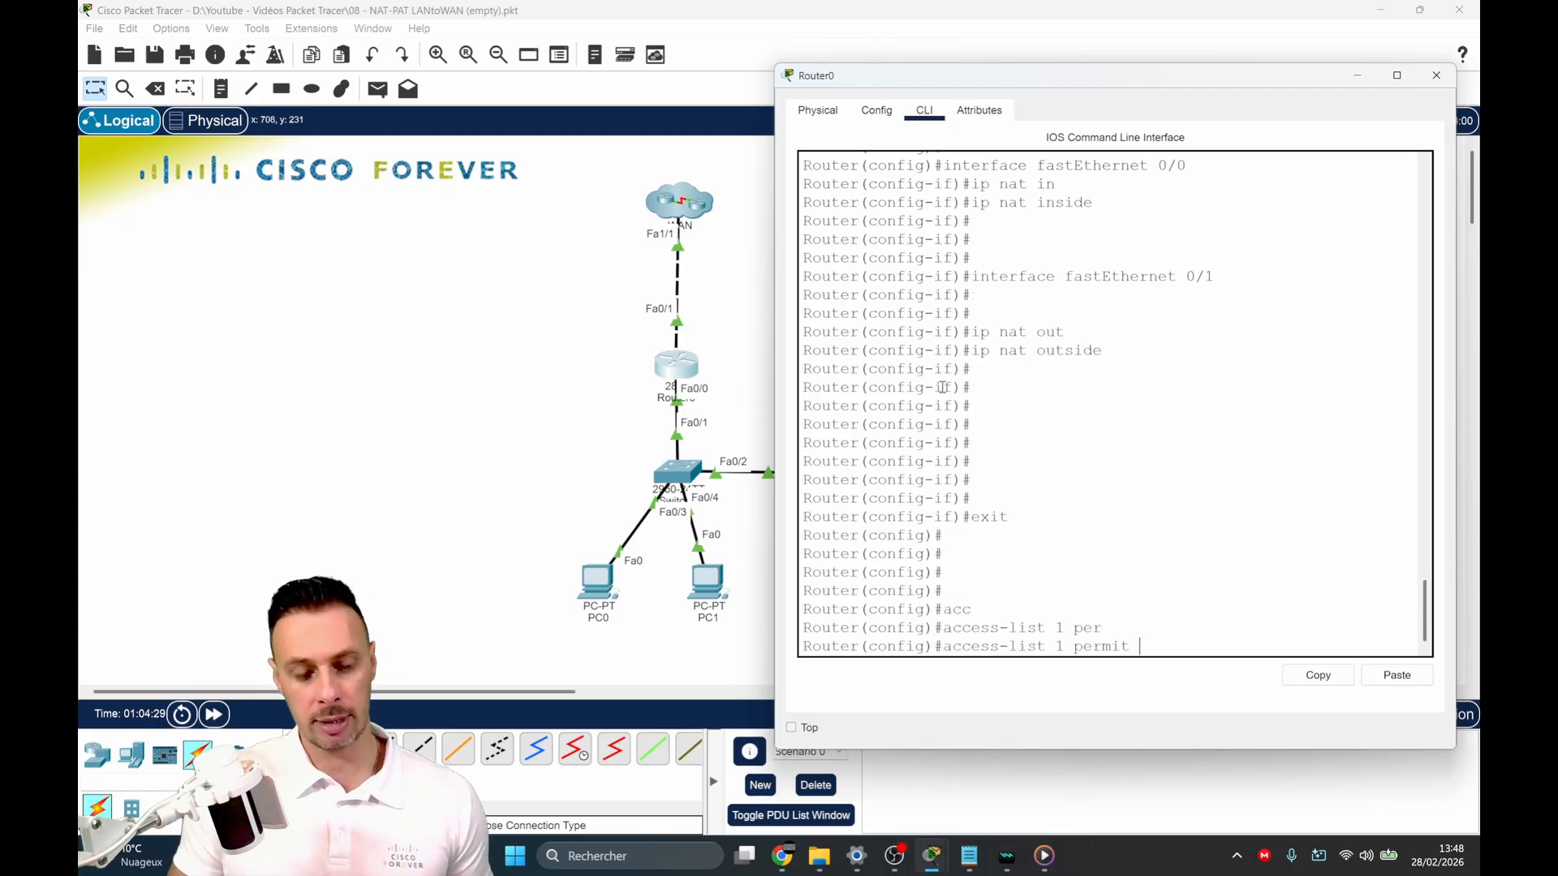
text(a)
key(Tab)
text(ny)
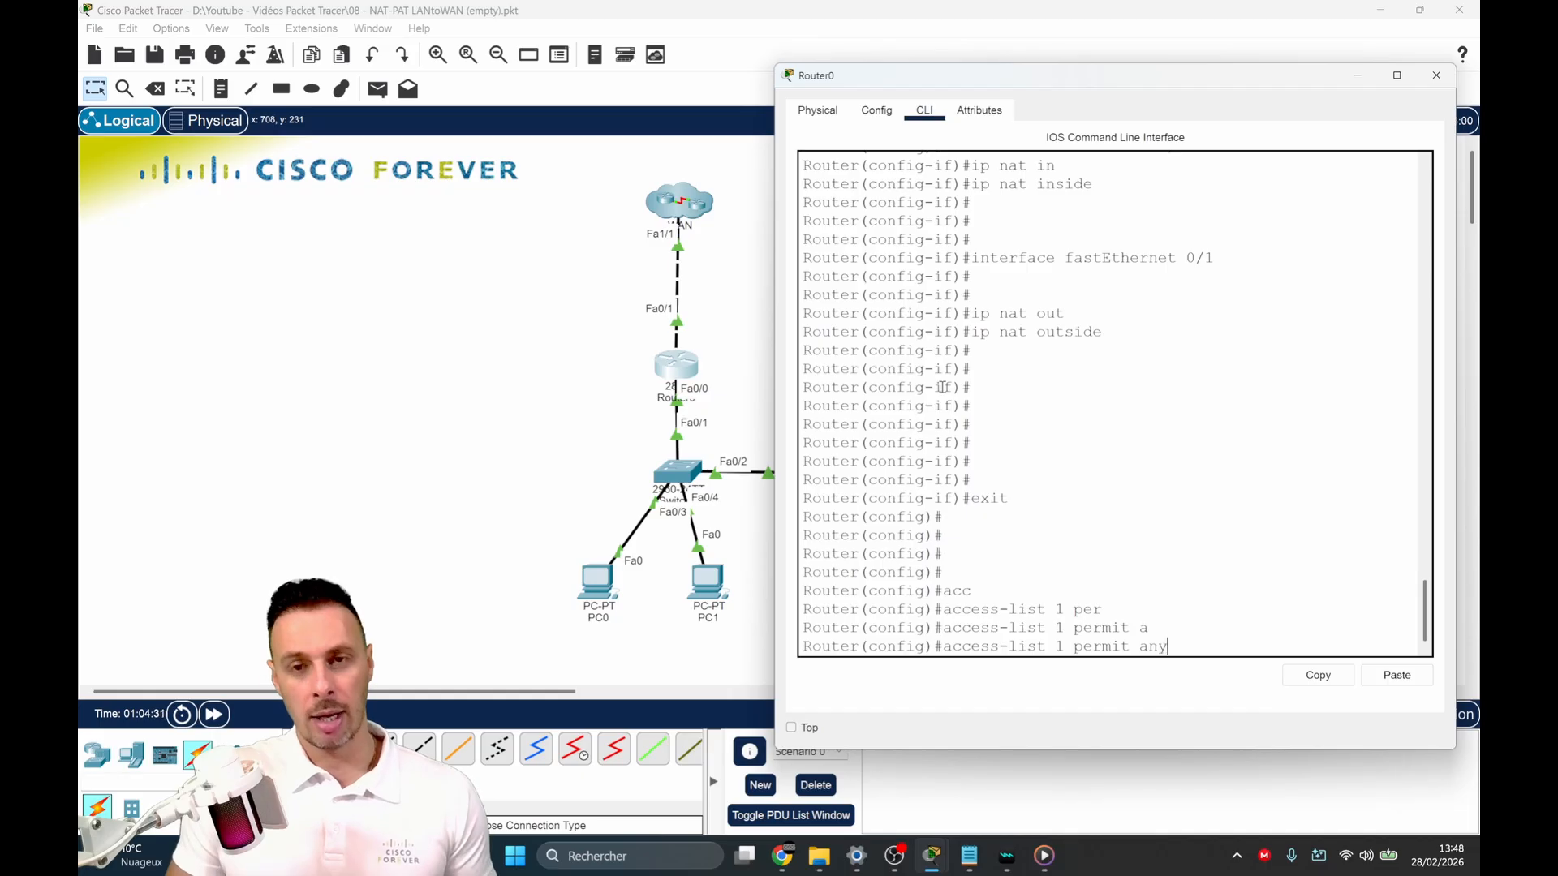
key(Return)
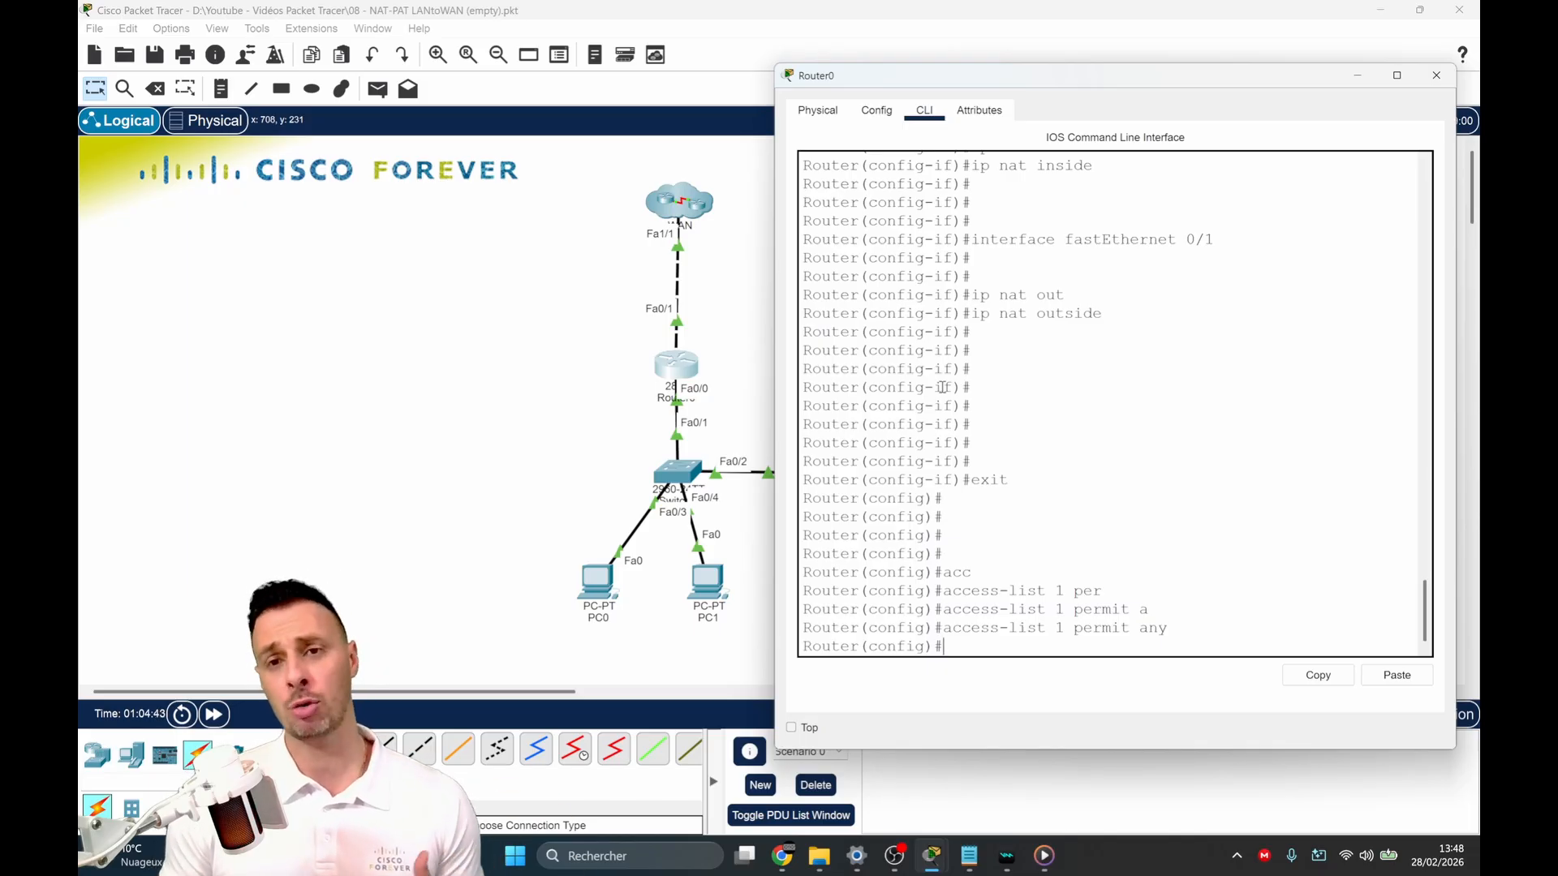
key(Return)
key(Return)
key(Return)
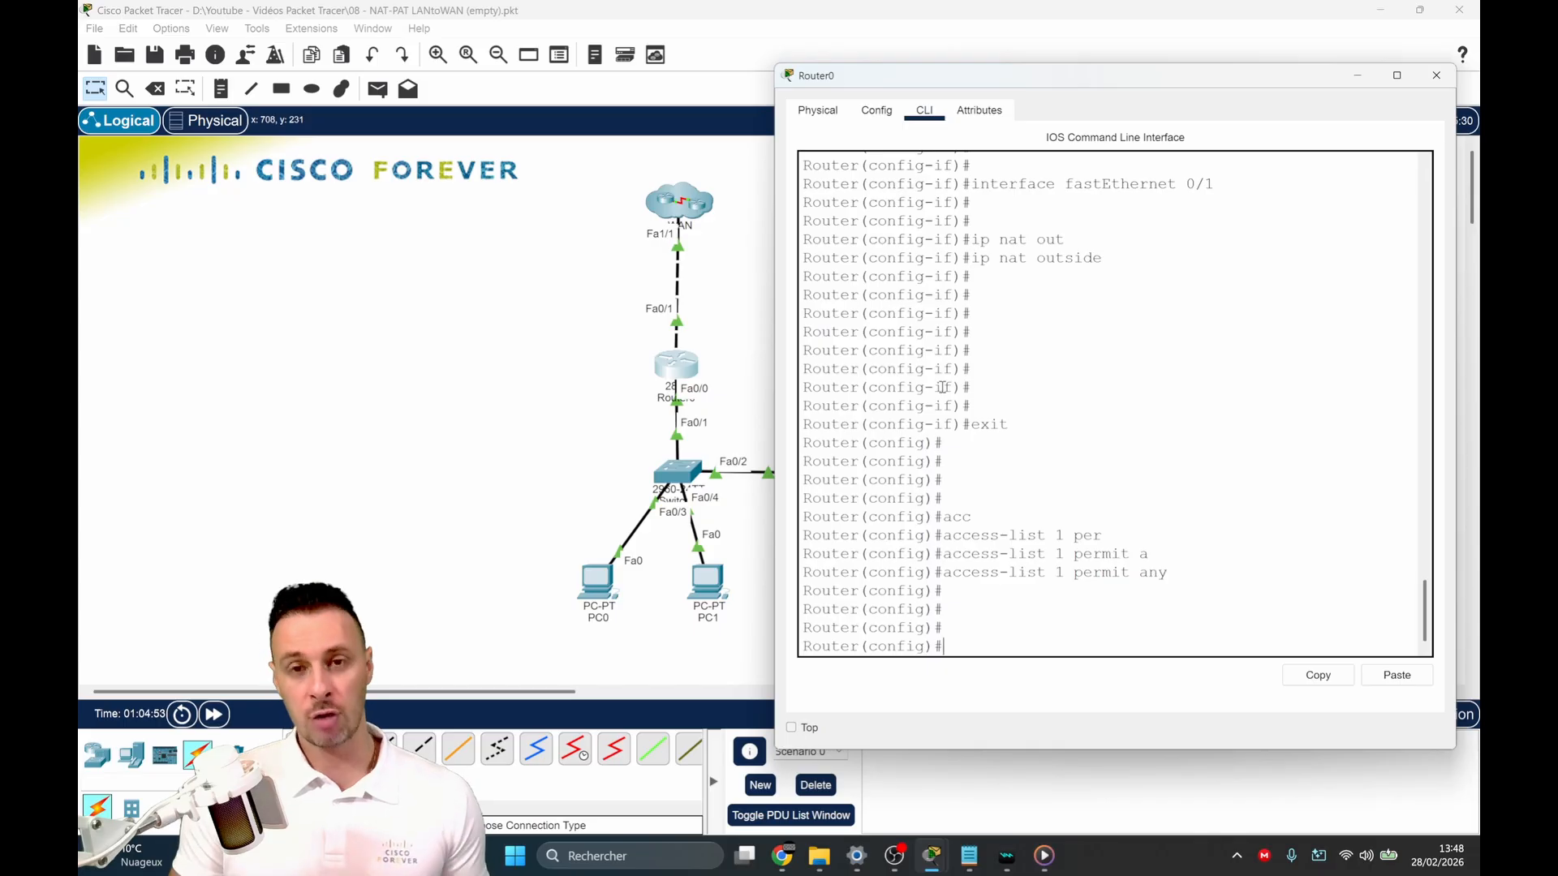
Step: Enable PAT through the WAN interface with ip nat inside source list 1 interface fastEthernet 0/1 overload, widening the CLI window to fit the command
text(ip nat)
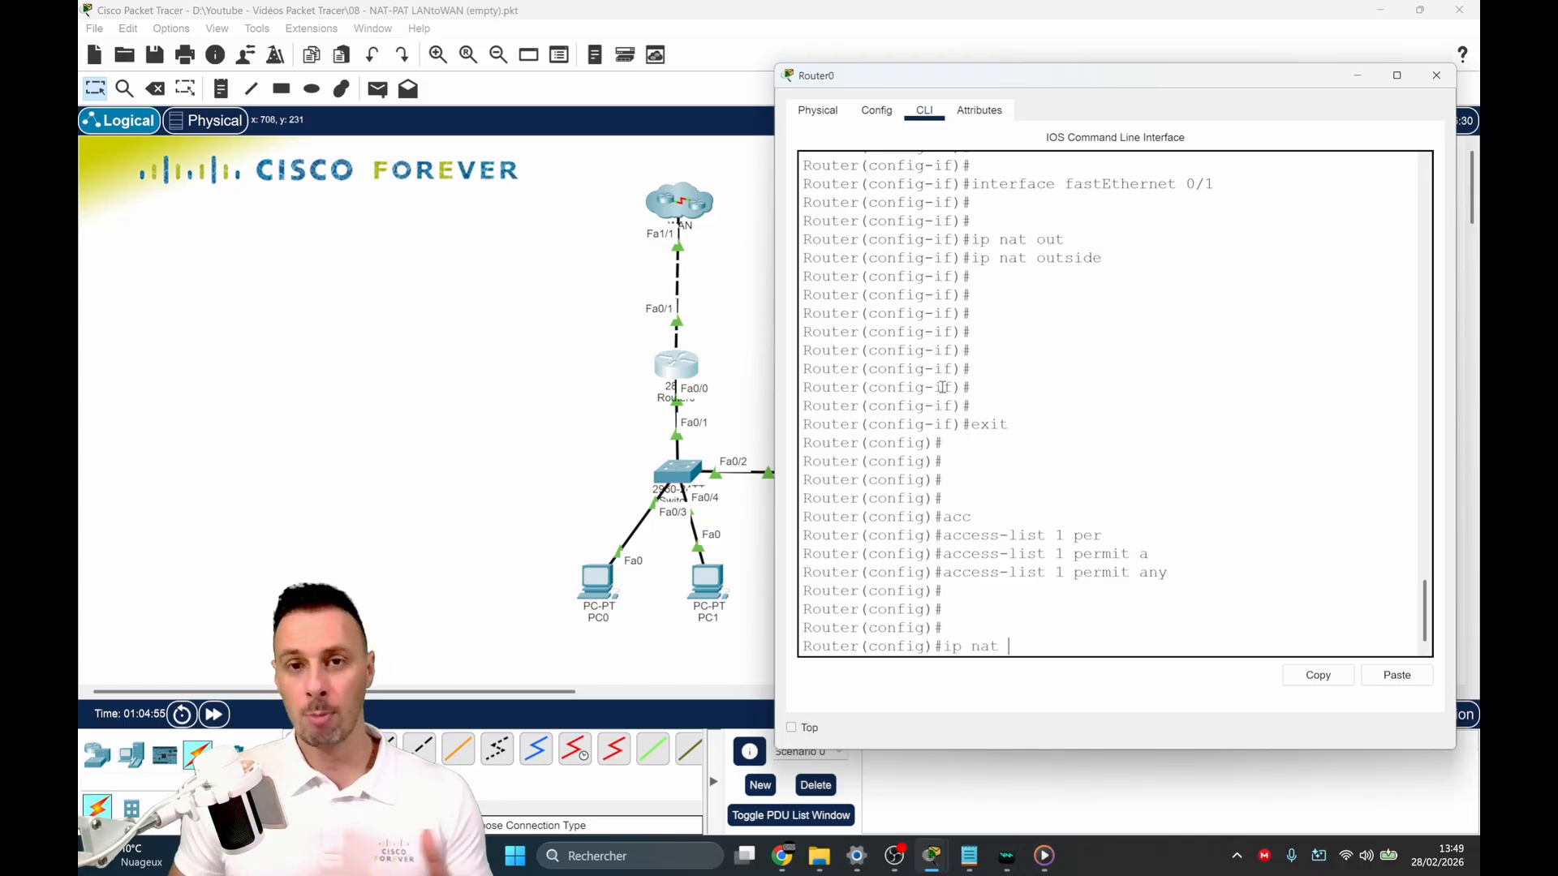
text( ins)
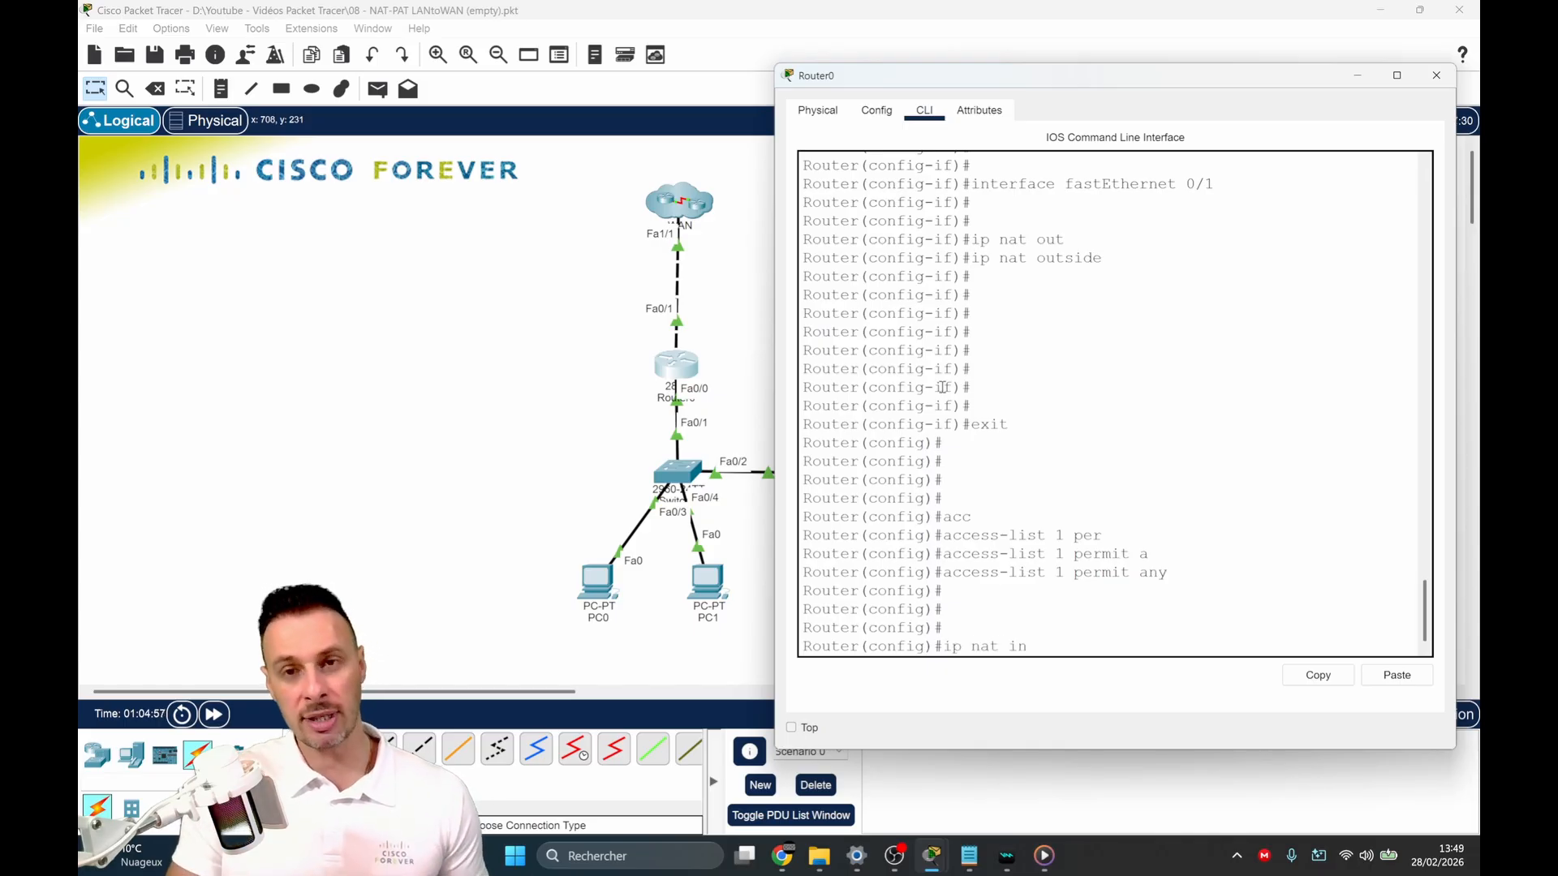
key(Tab)
text(sou)
key(Tab)
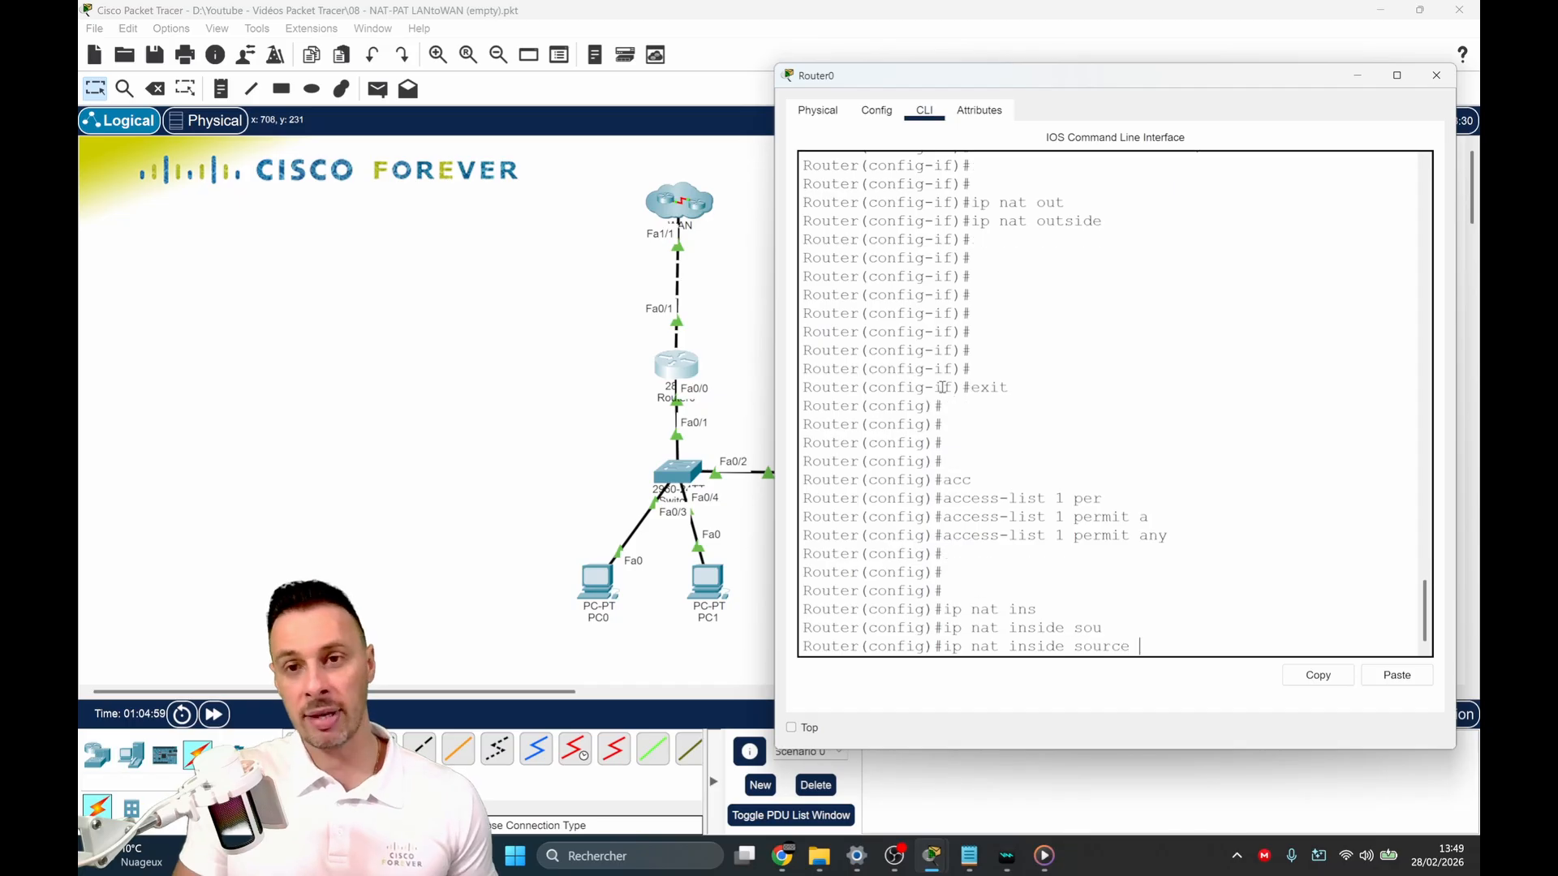
text(li)
key(Tab)
text(1)
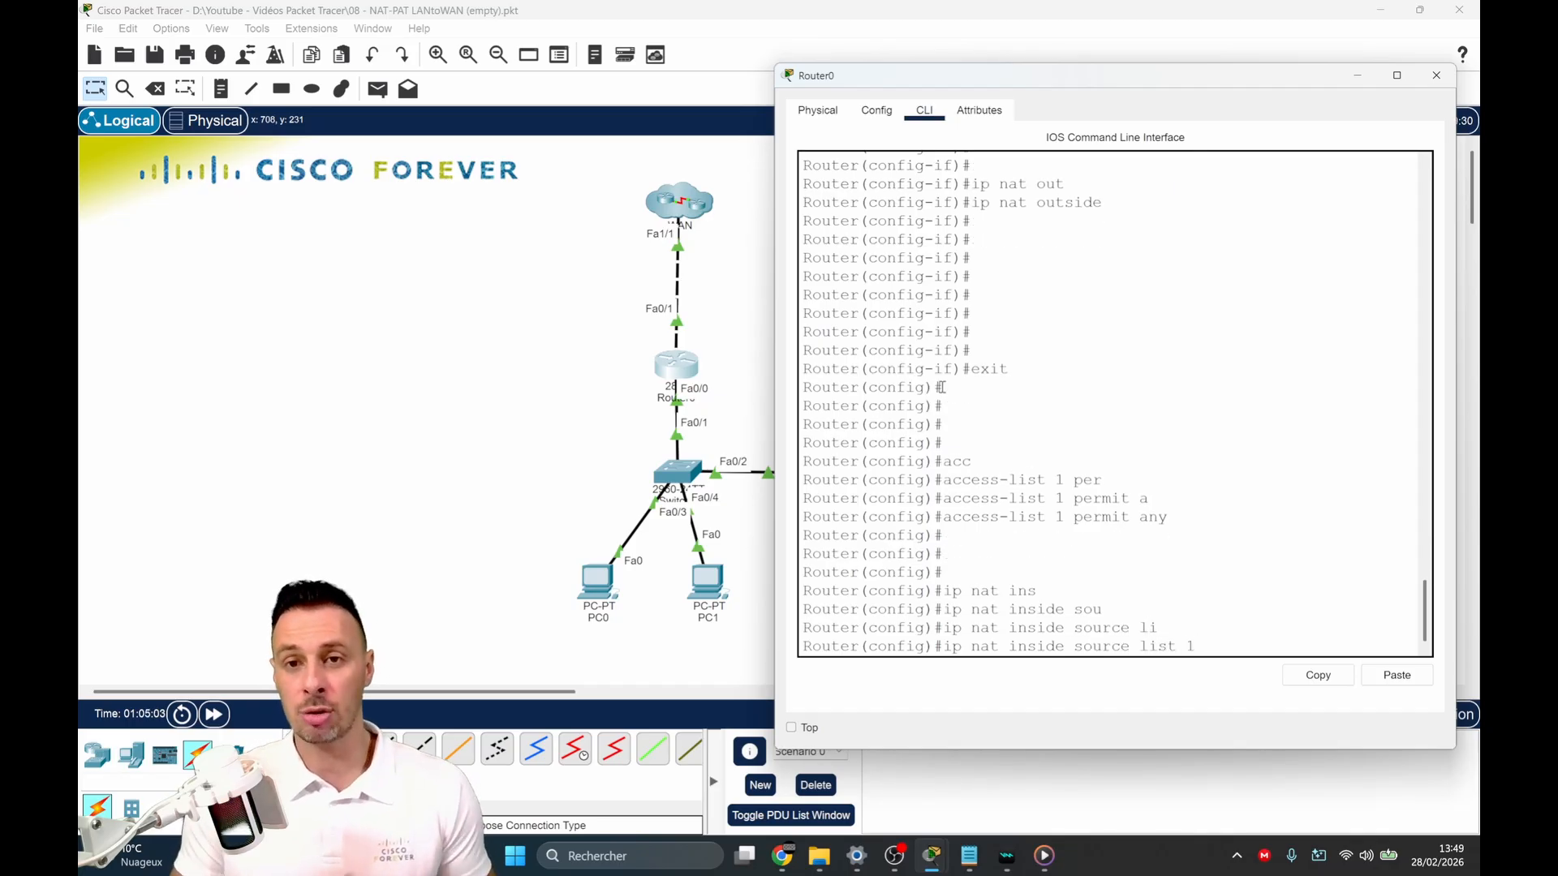
text( inter)
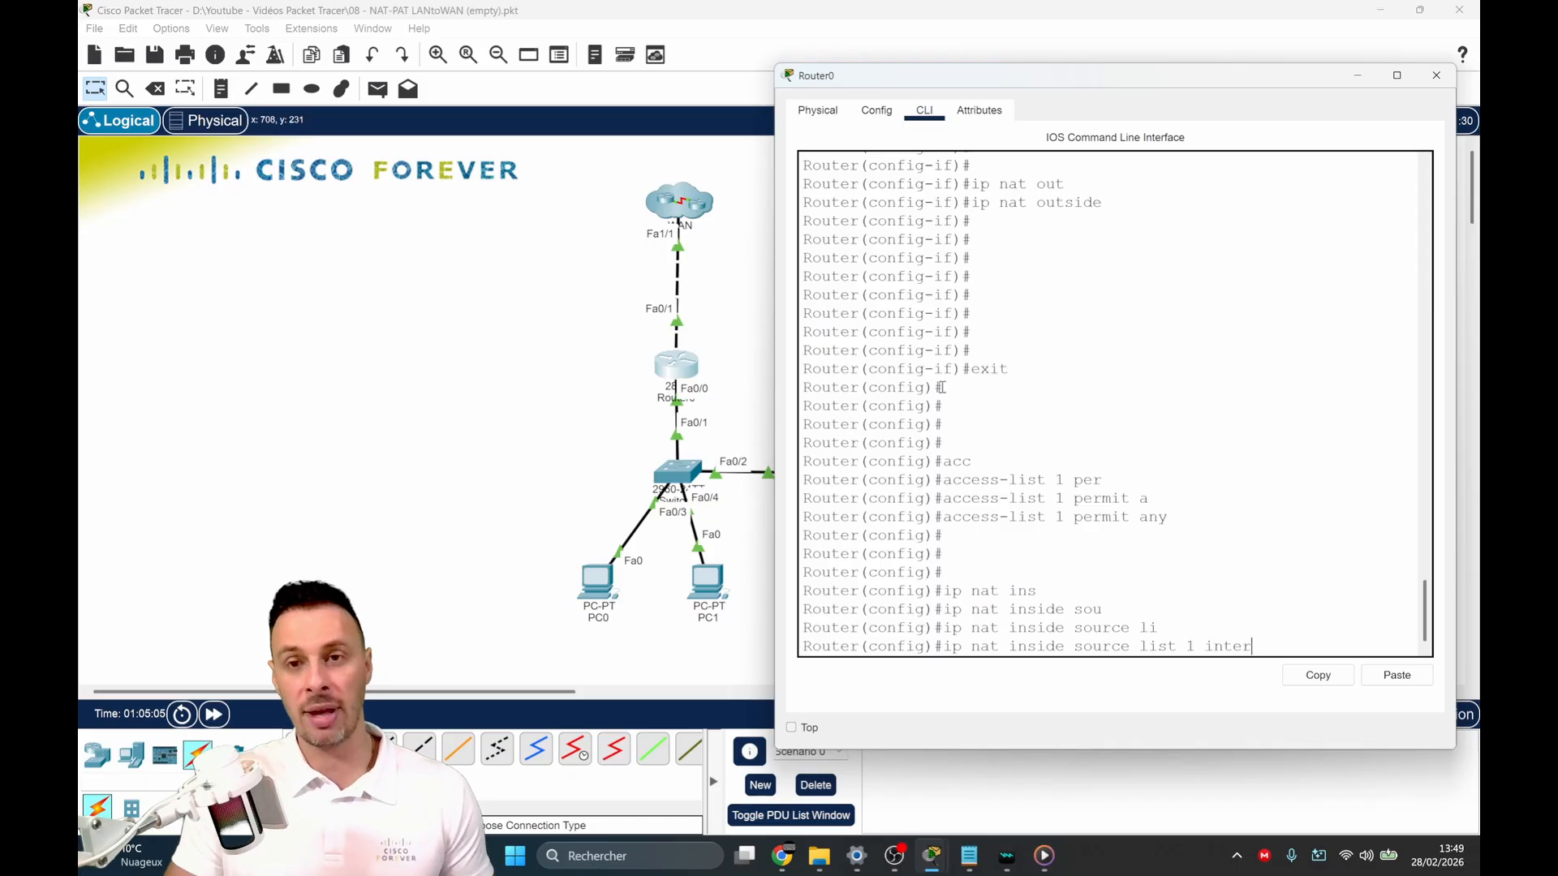
key(Tab)
text(fa)
key(Tab)
text(0)
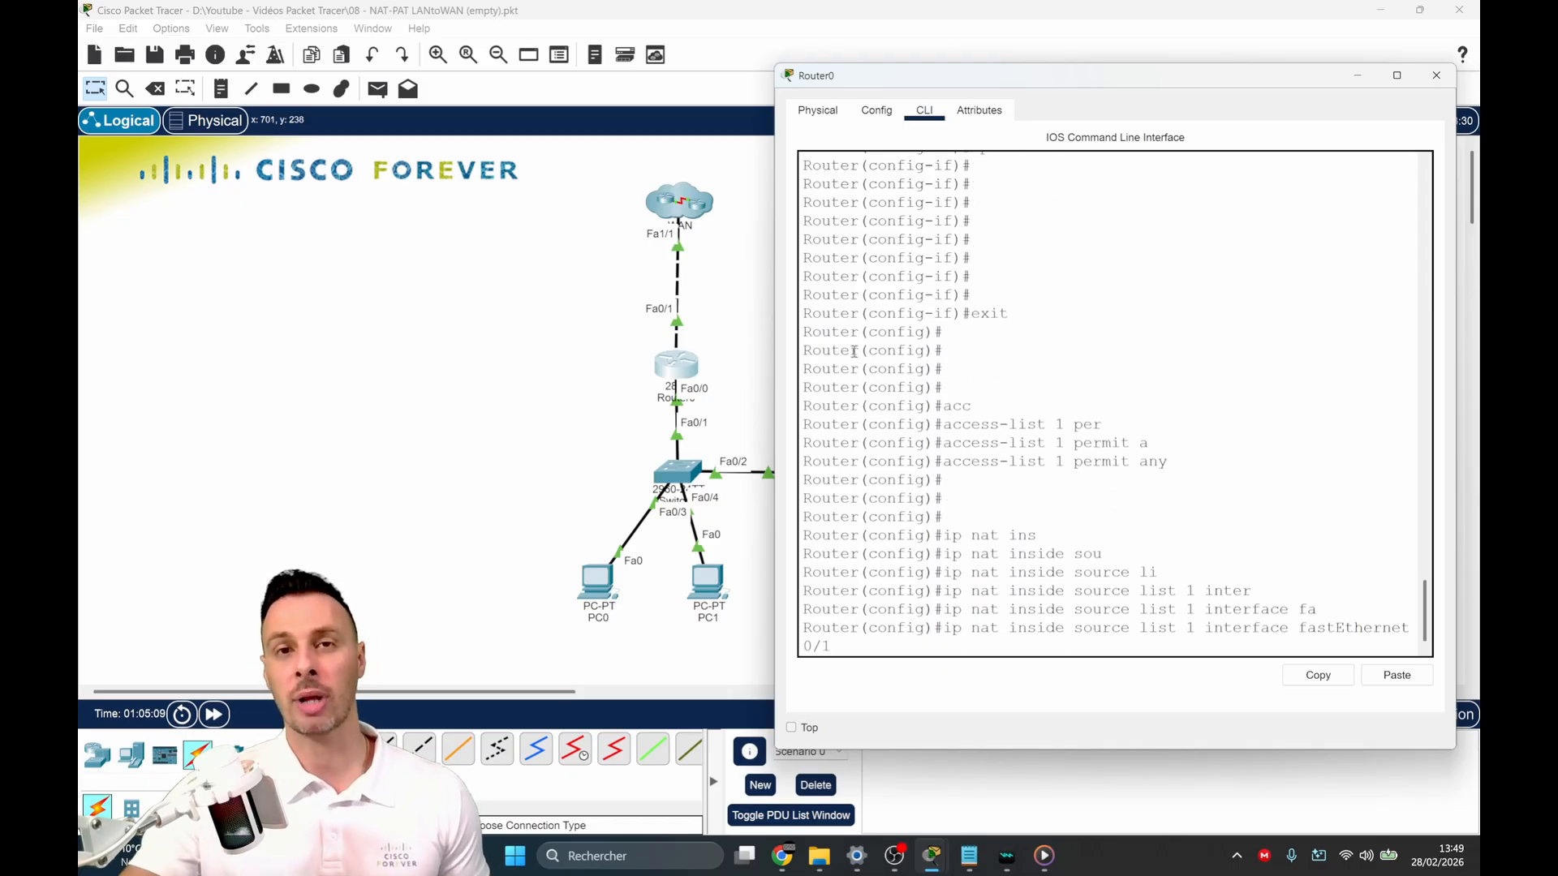
drag(776, 378, 647, 378)
text(/1)
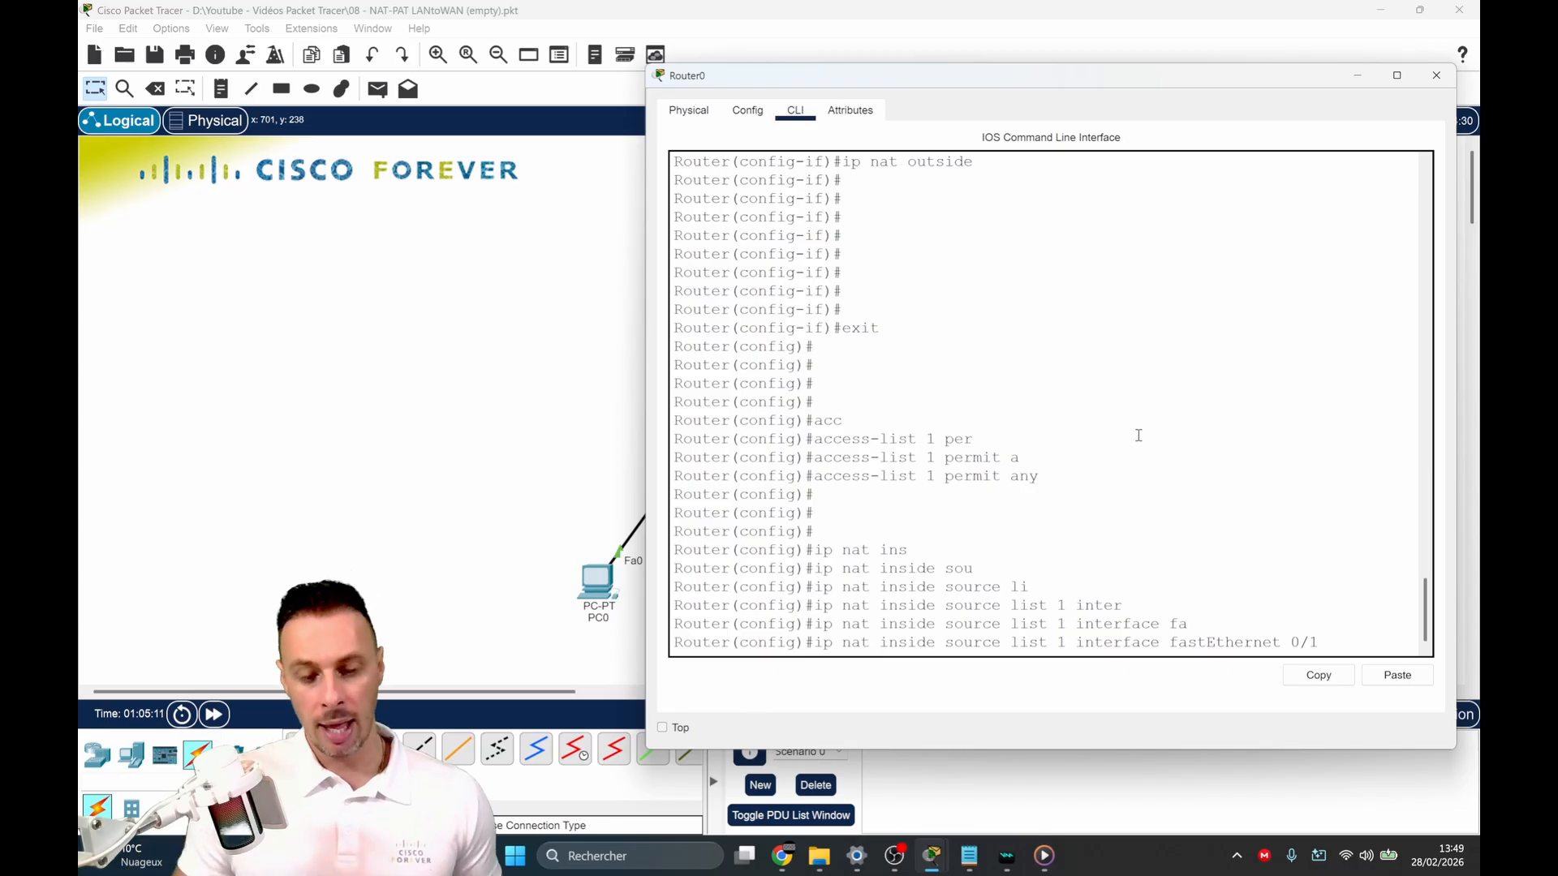
text( over)
key(Tab)
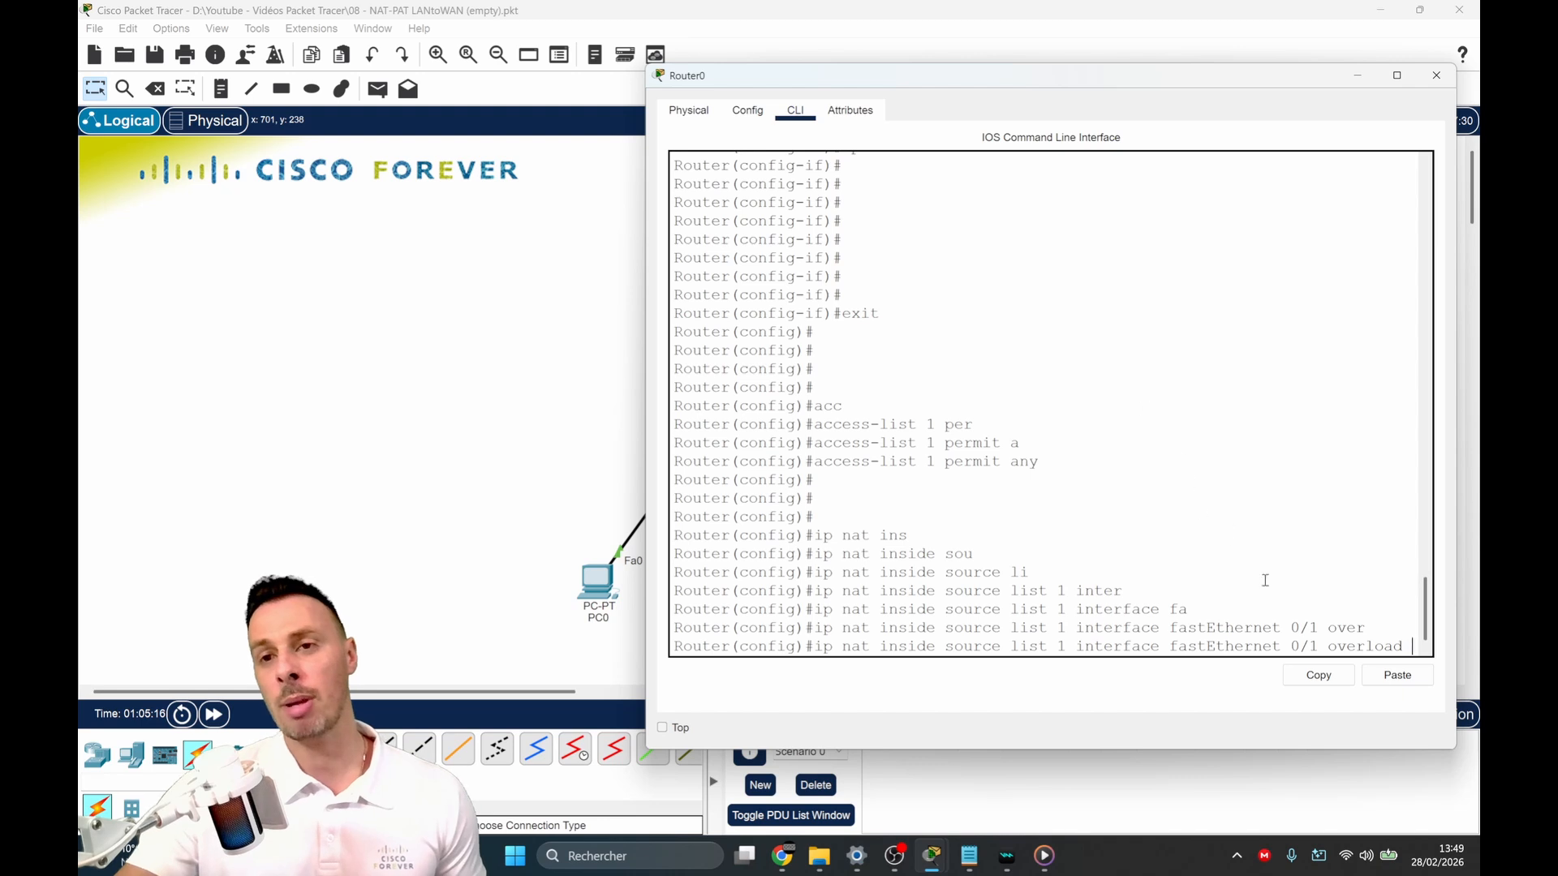
drag(1329, 646, 1402, 647)
click(1394, 646)
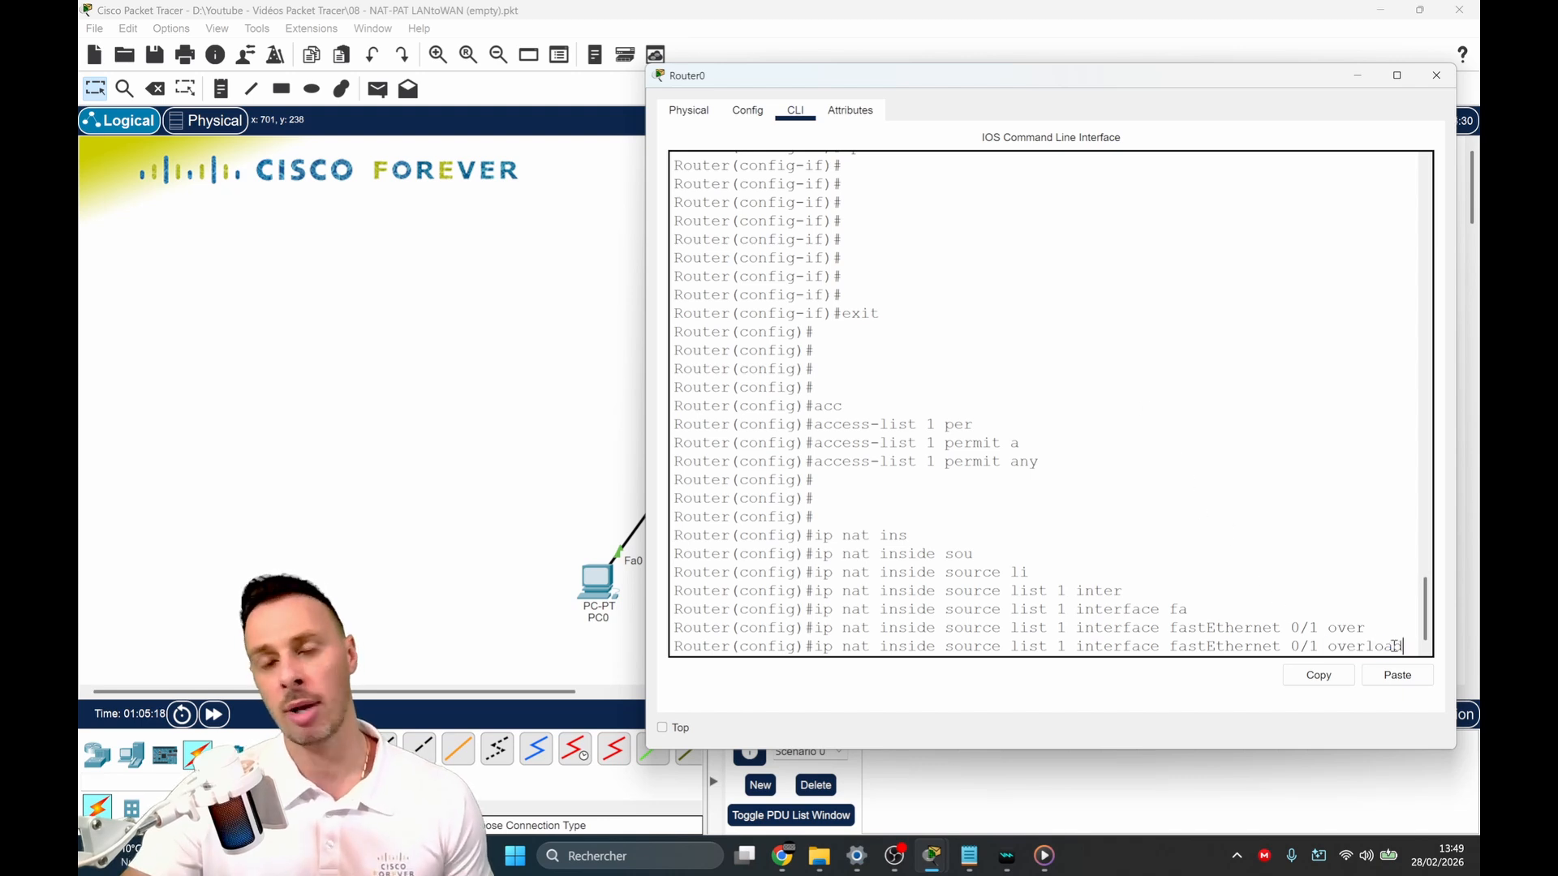
key(Return)
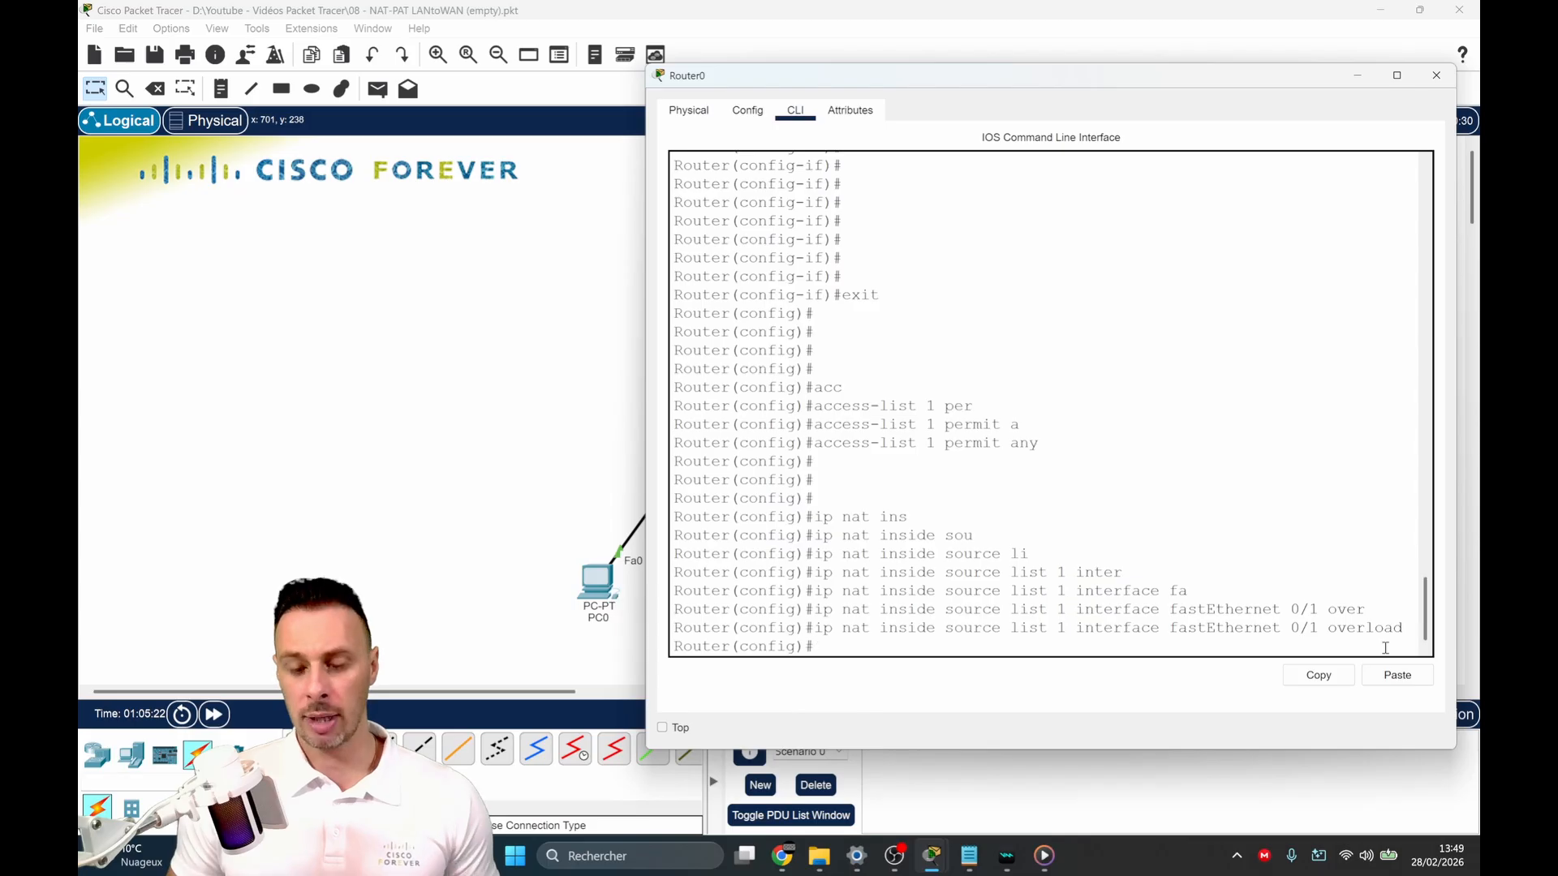
key(Return)
key(Return)
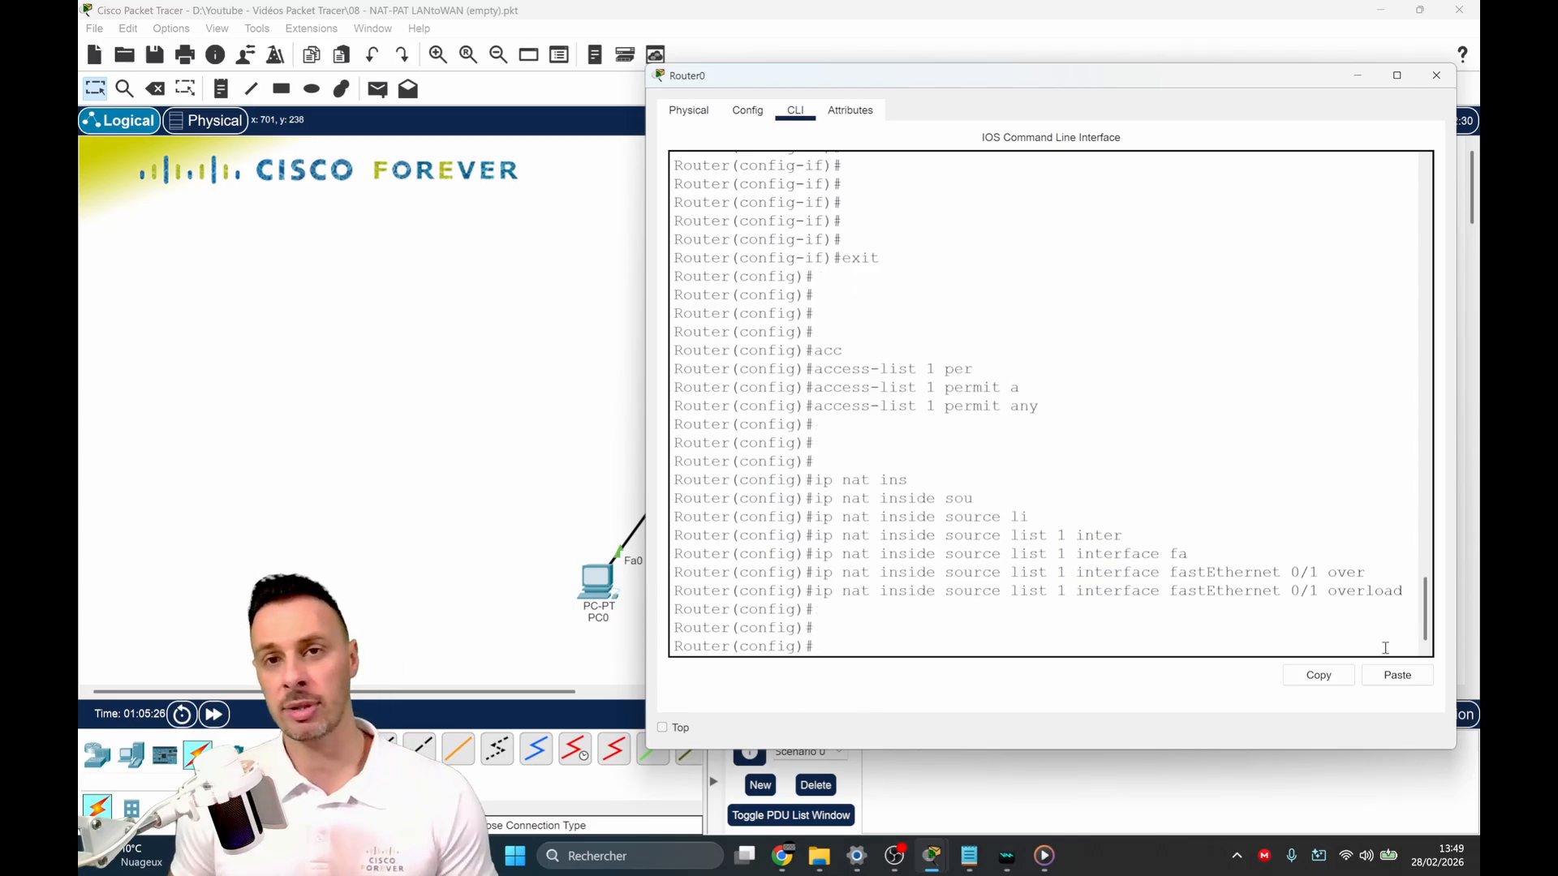
Step: Highlight the permit and any keywords in the access-list 1 command to review which traffic it covers
double_click(947, 407)
drag(1009, 407, 1044, 409)
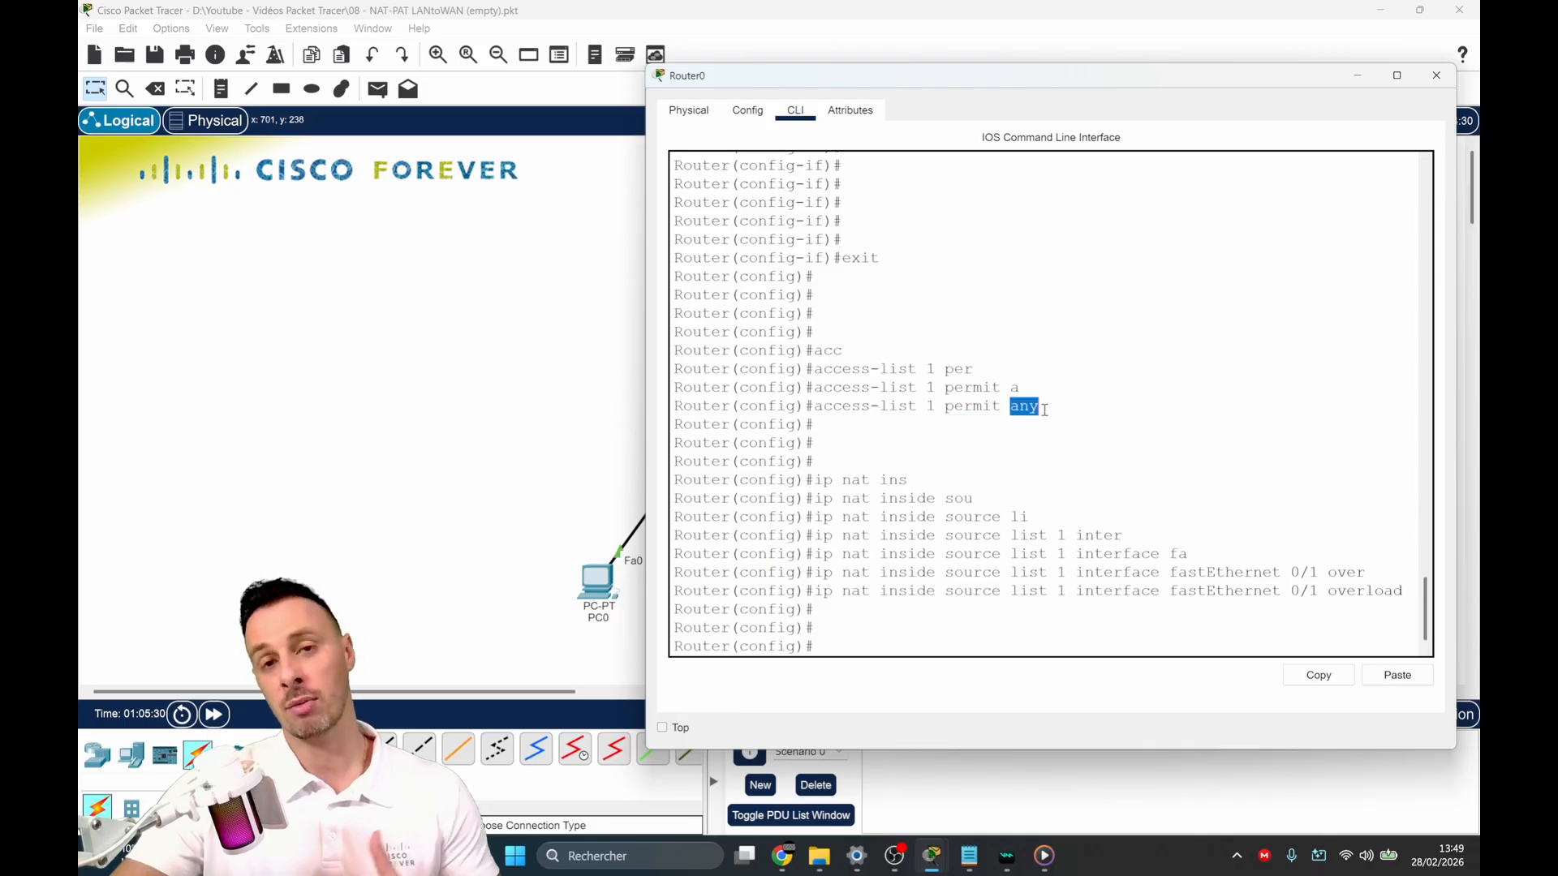
Step: Leave global configuration mode and return to Router0's privileged EXEC prompt
click(851, 648)
key(ctrl+z)
key(Return)
key(Return)
key(Return)
Step: Display Router0's running configuration with sh run and page through it to the FastEthernet interface sections
text(sh run)
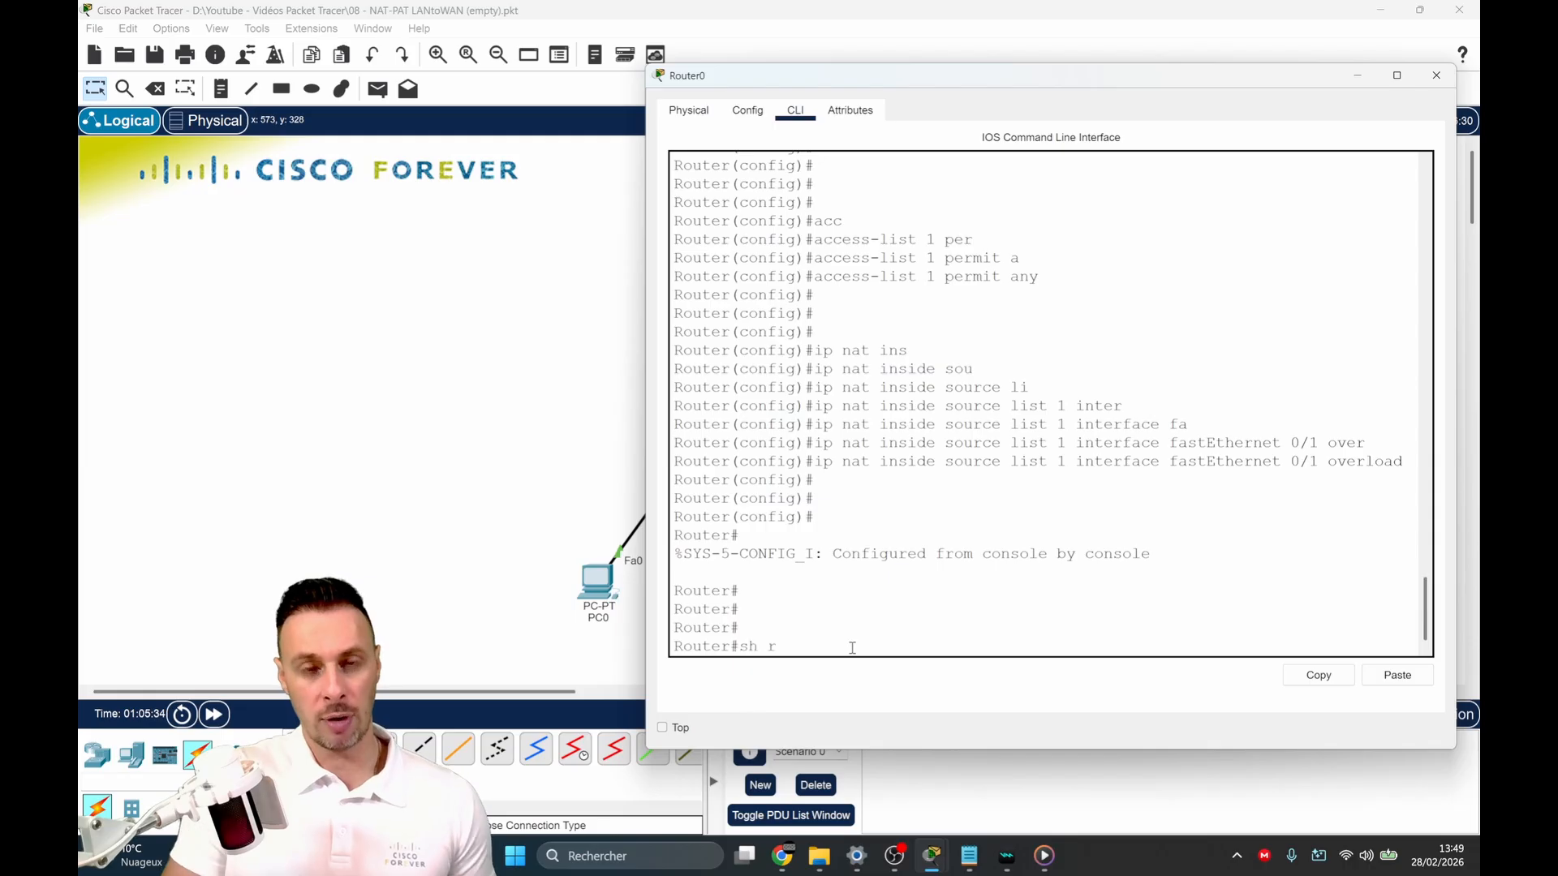
key(Return)
key(space)
key(Return)
key(Return)
key(Return)
key(Return)
key(Return)
key(Return)
key(Return)
key(Return)
key(Return)
key(Return)
key(Return)
key(Return)
key(Return)
key(Return)
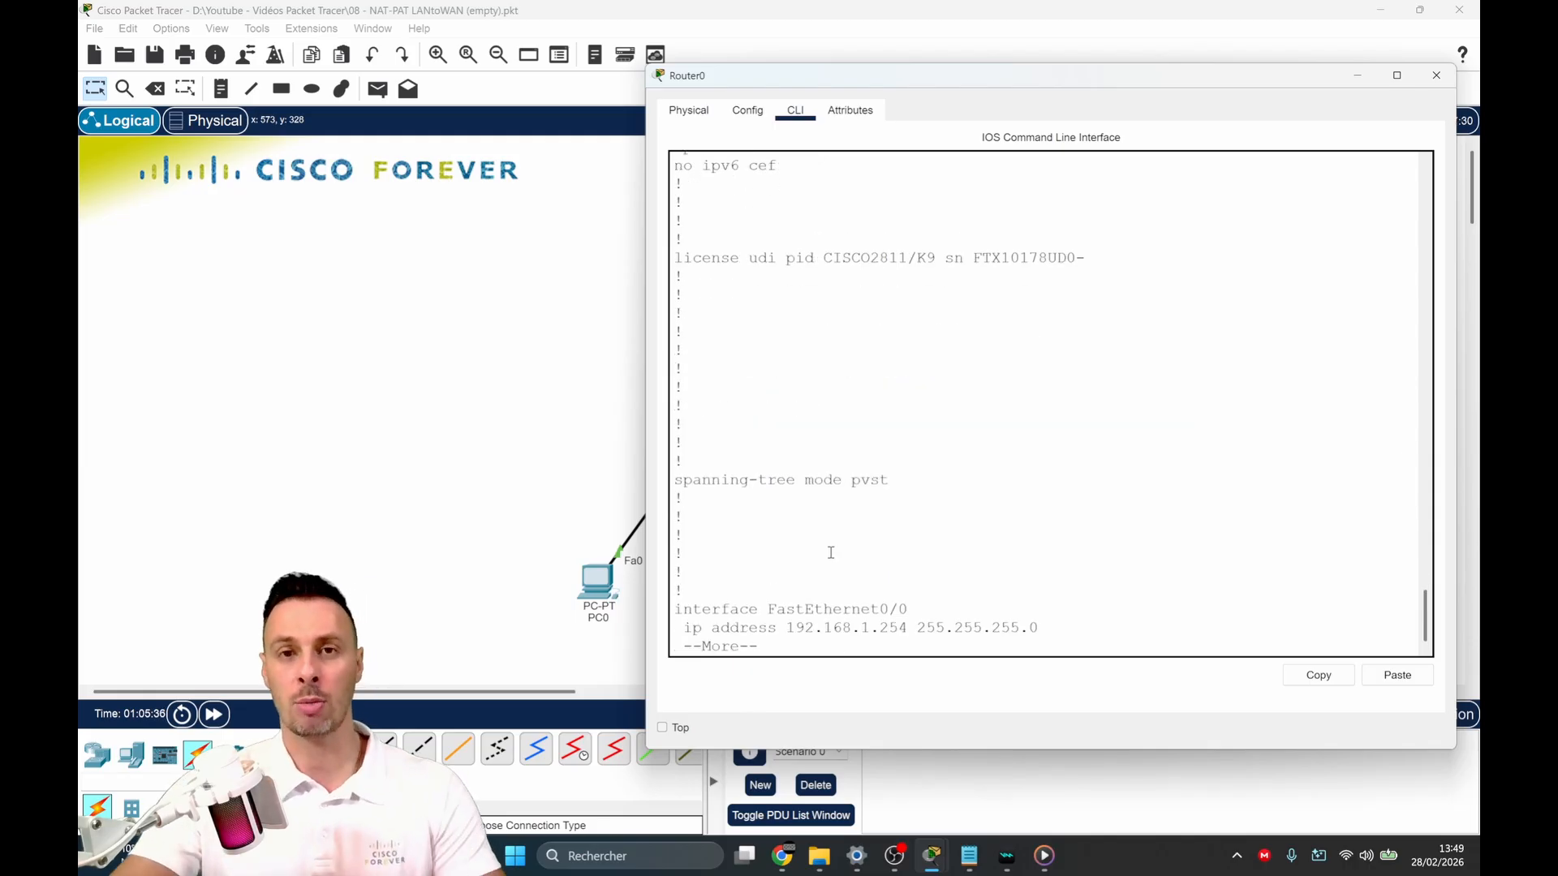
Step: Highlight the ip nat inside line of FastEthernet0/0 and the ip nat outside setting of FastEthernet0/1 to check both NAT roles
drag(730, 405, 806, 406)
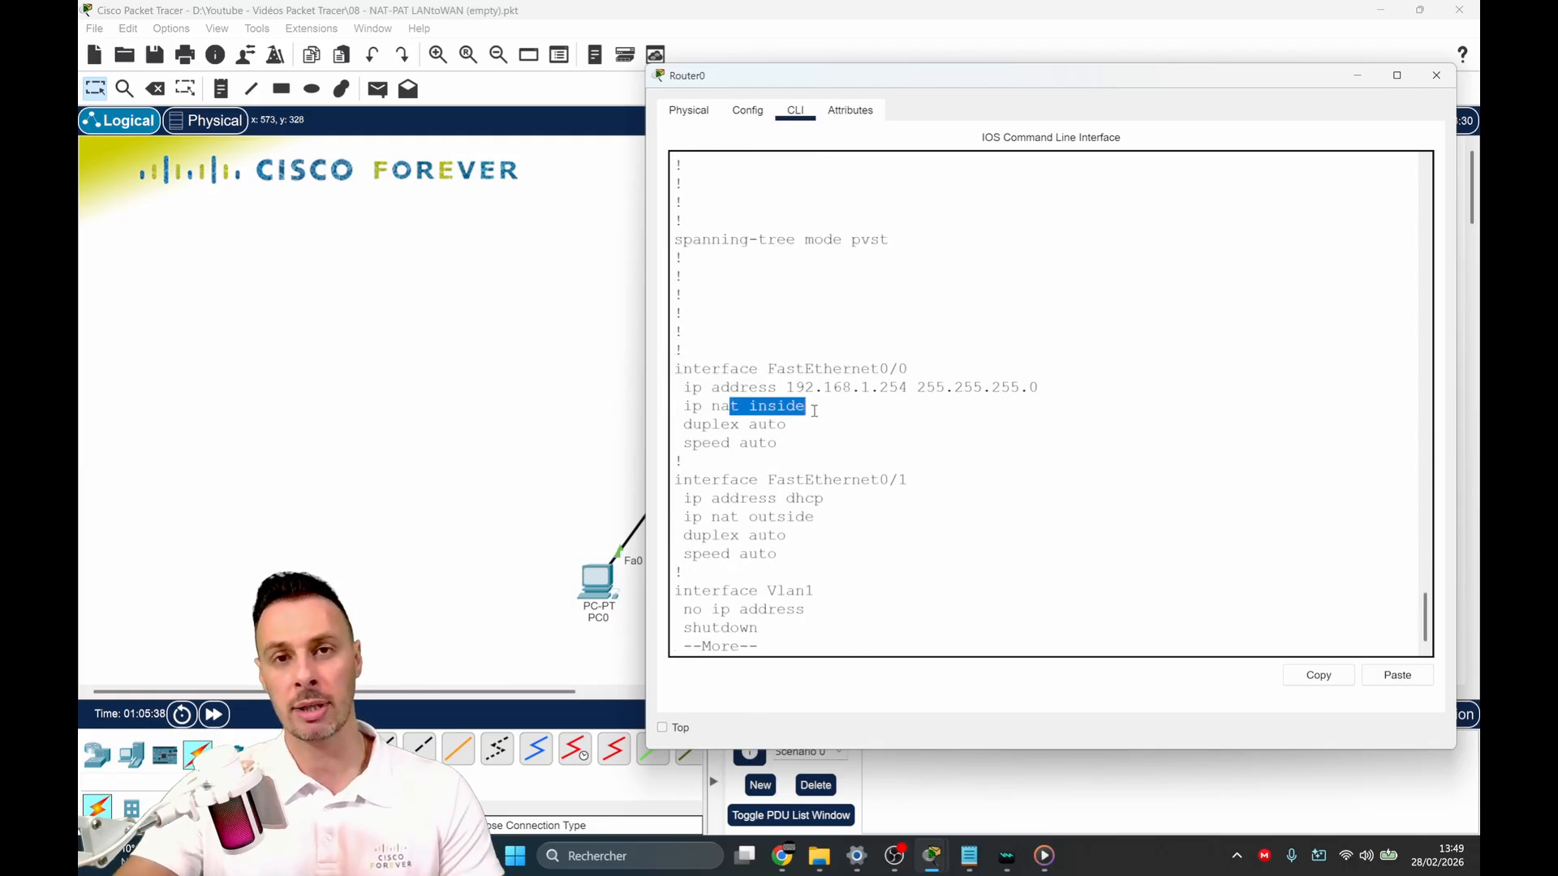
drag(852, 483, 909, 483)
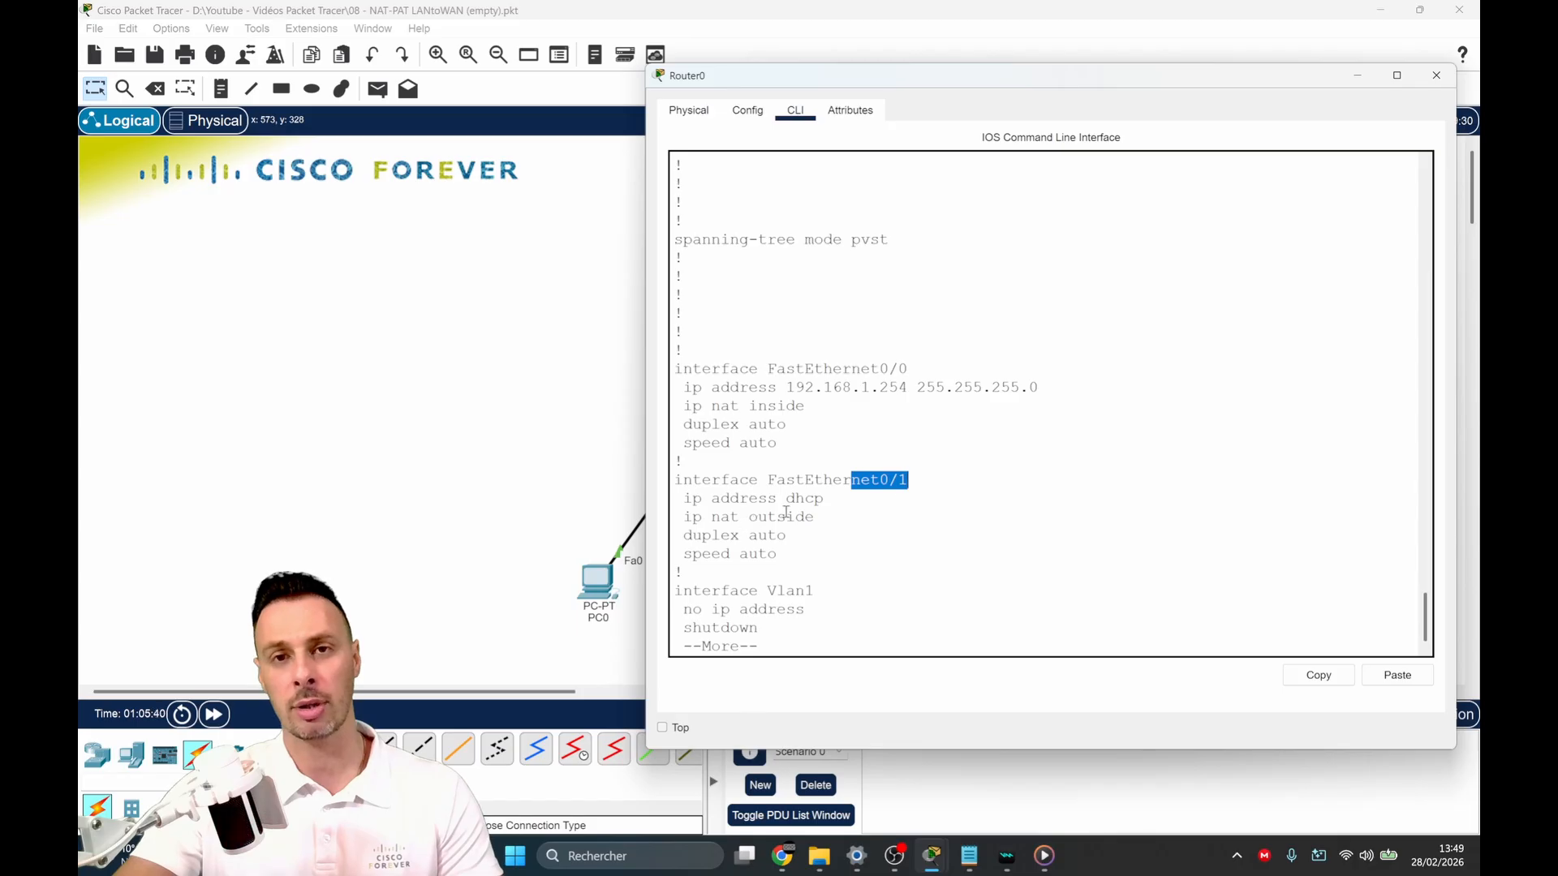
drag(747, 519, 815, 520)
Step: Page through the rest of the running configuration and highlight the ip nat inside source list 1 overload rule
key(Return)
key(Return)
key(Return)
key(Return)
key(Return)
key(Return)
key(Return)
key(Return)
key(Return)
key(Return)
key(Return)
key(Return)
key(Return)
key(Return)
key(Return)
key(Return)
key(Return)
key(Return)
key(Return)
key(Return)
key(Return)
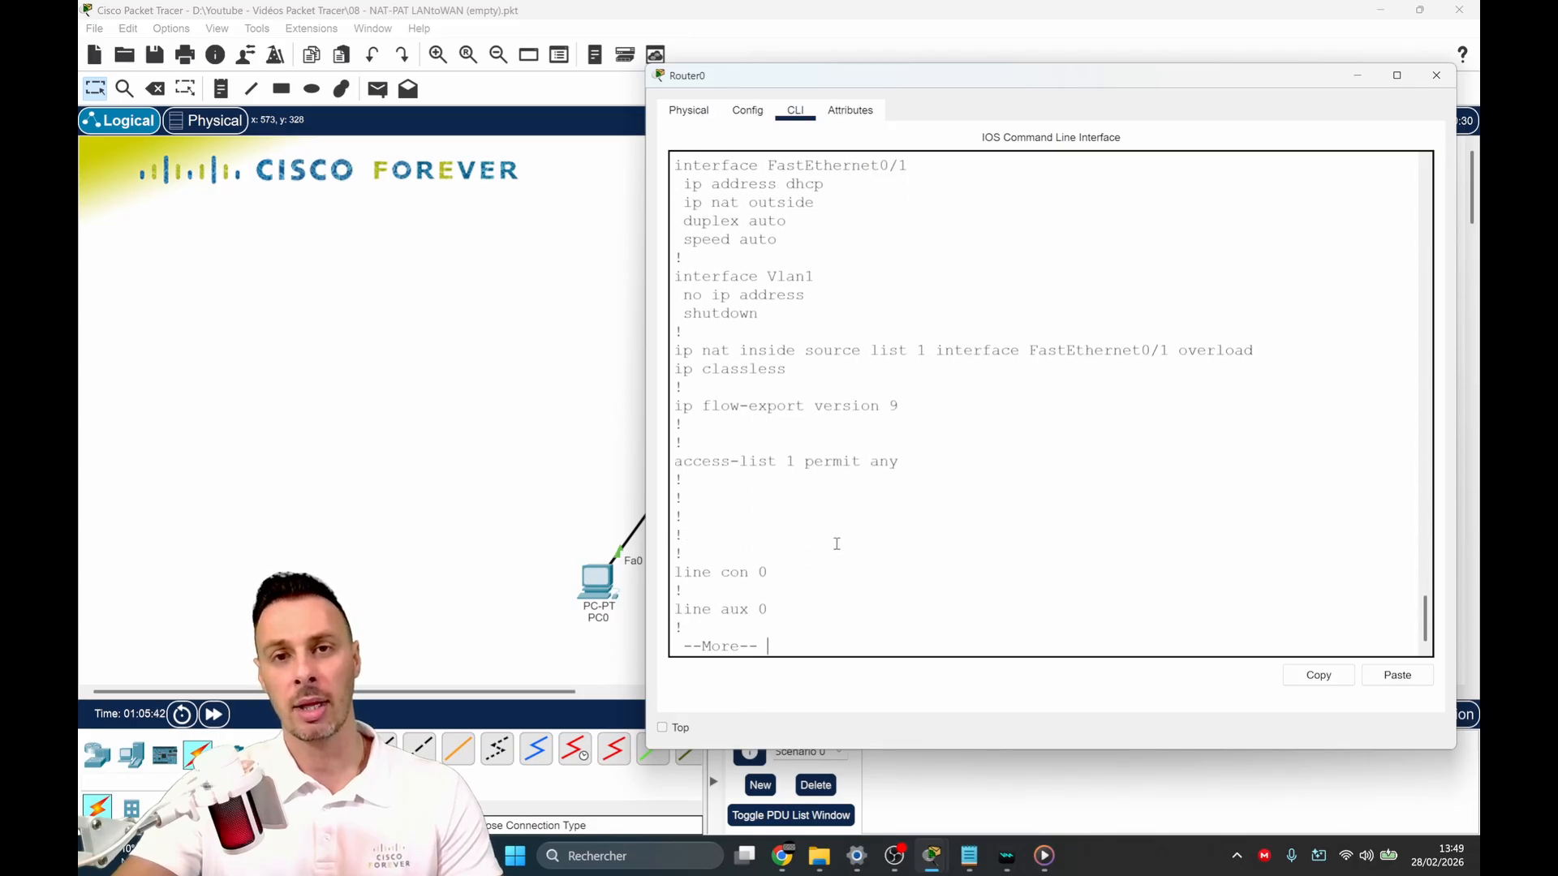
drag(734, 237, 1254, 249)
click(726, 358)
drag(729, 235, 1251, 240)
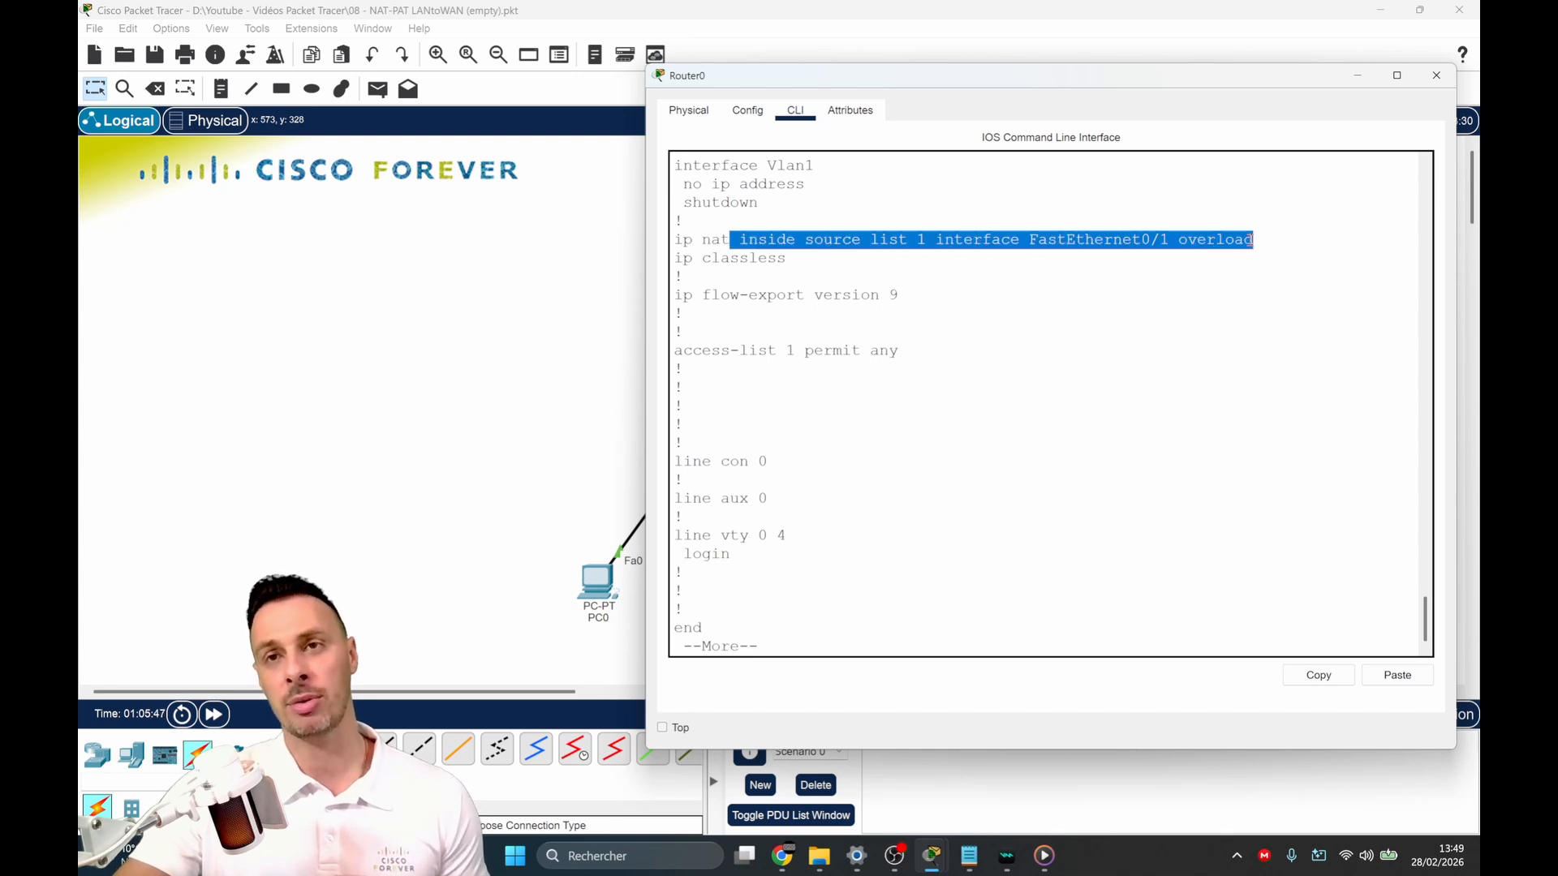
Step: Minimize Router0 and repeat the ping to 8.8.8.8 from PC0's Command Prompt
click(1358, 77)
click(595, 585)
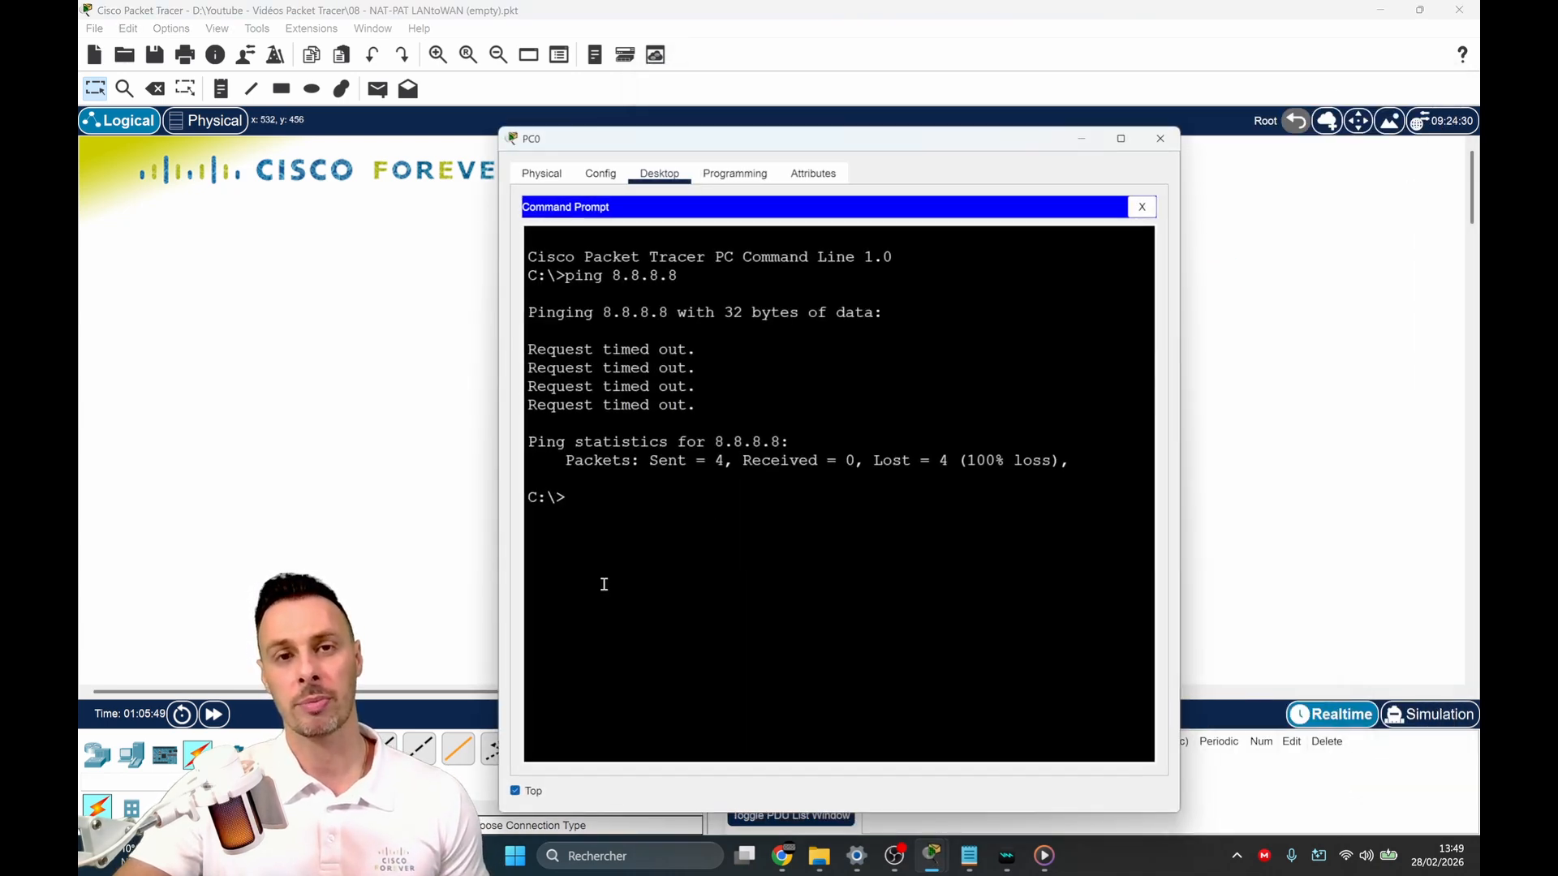
key(Up)
key(Return)
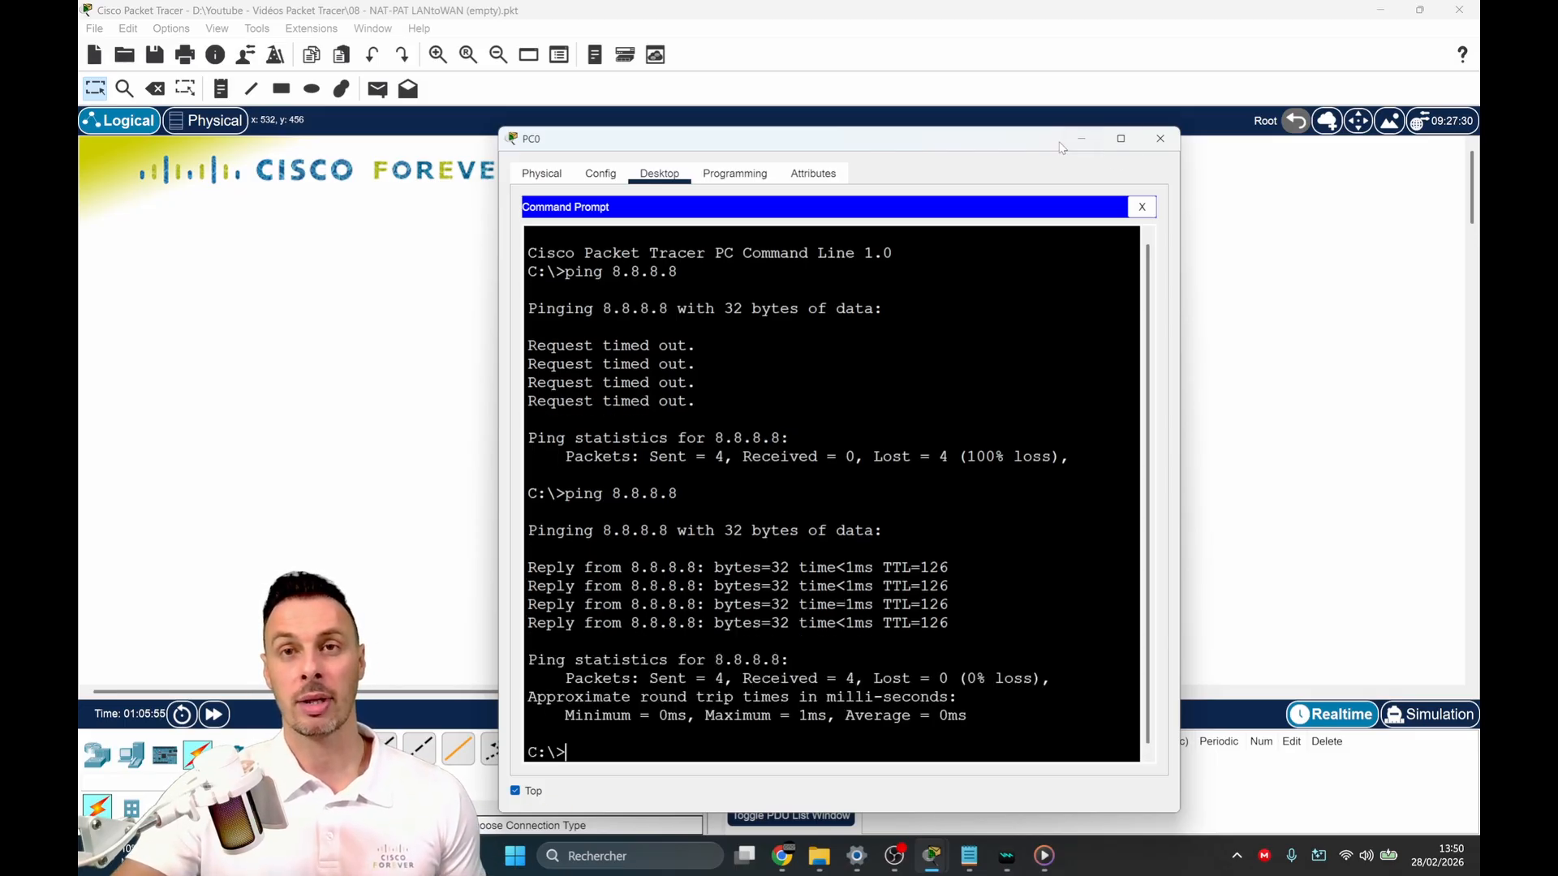
Step: Ping google.fr from PC0 and highlight the IP address its name resolves to
text(ping g)
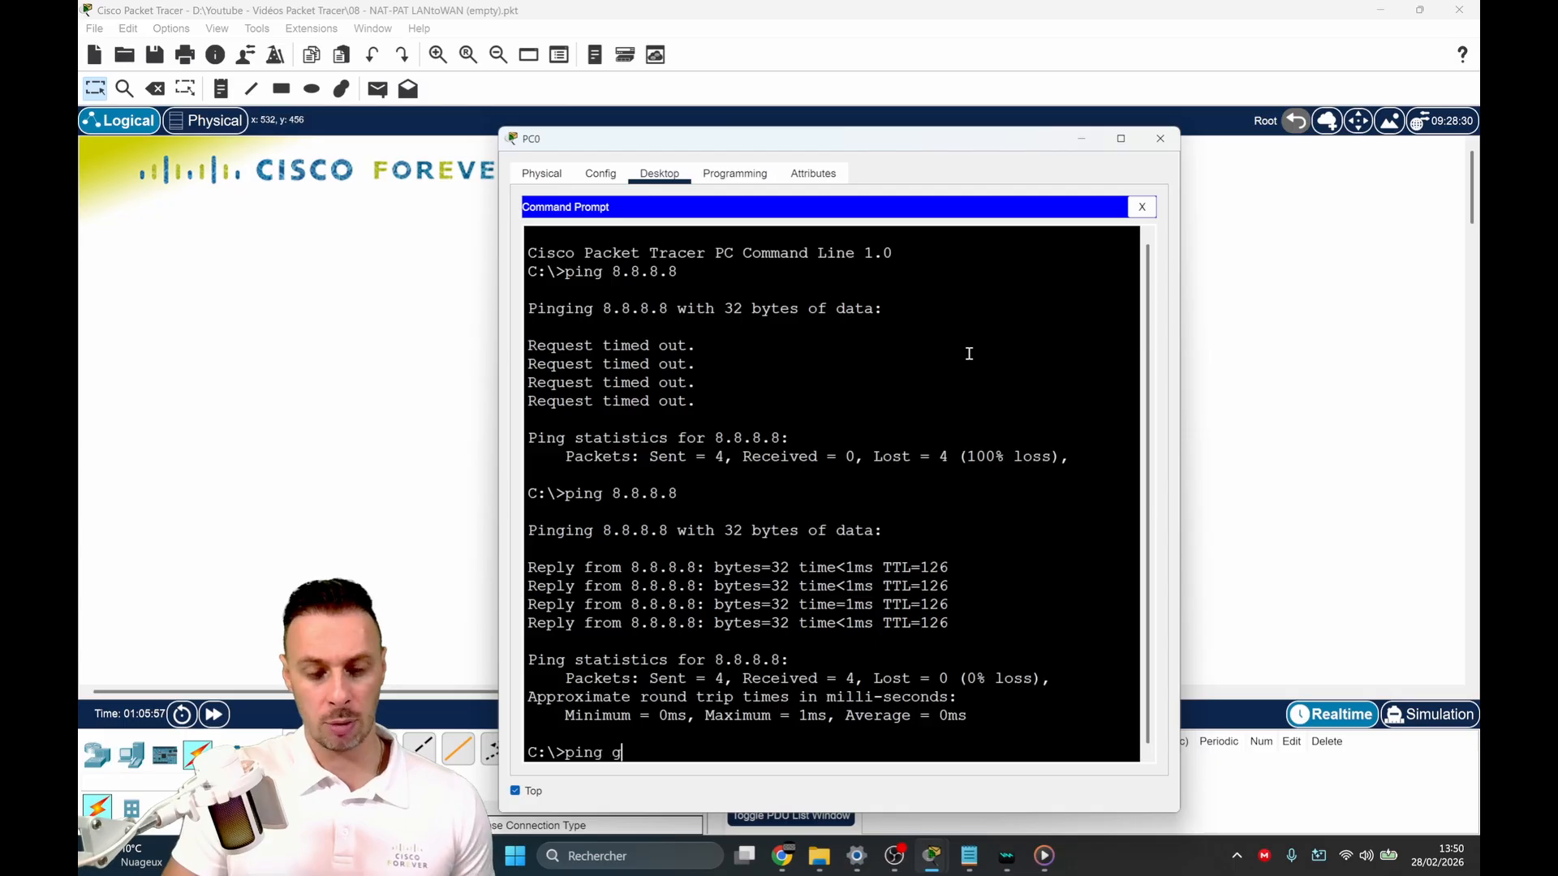
text(oogE.)
key(BackSpace)
key(BackSpace)
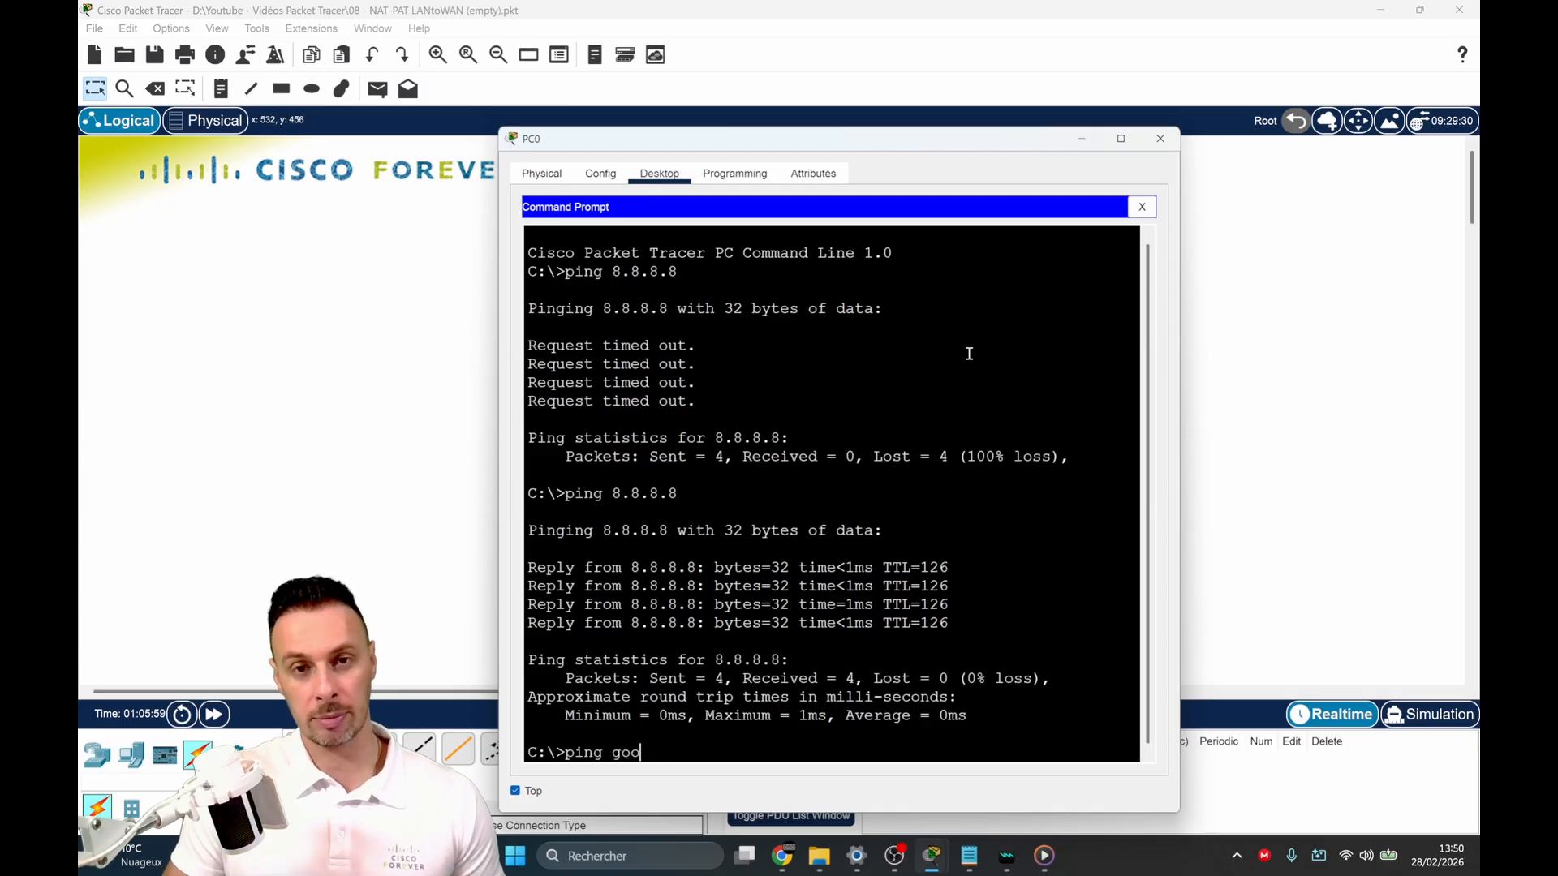
text(gle.)
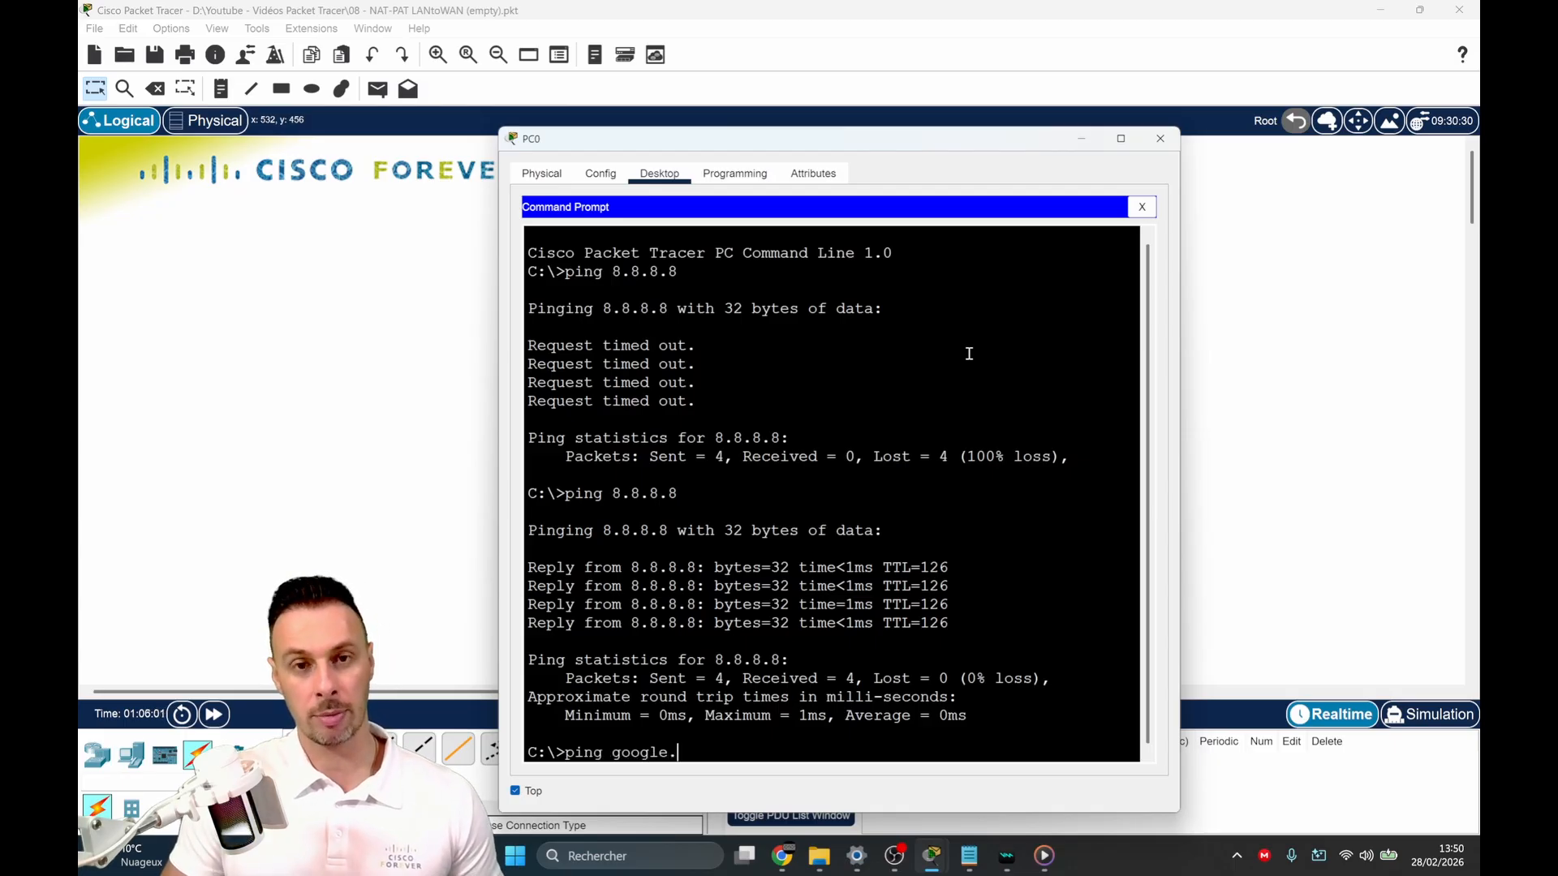
text(fr)
key(Return)
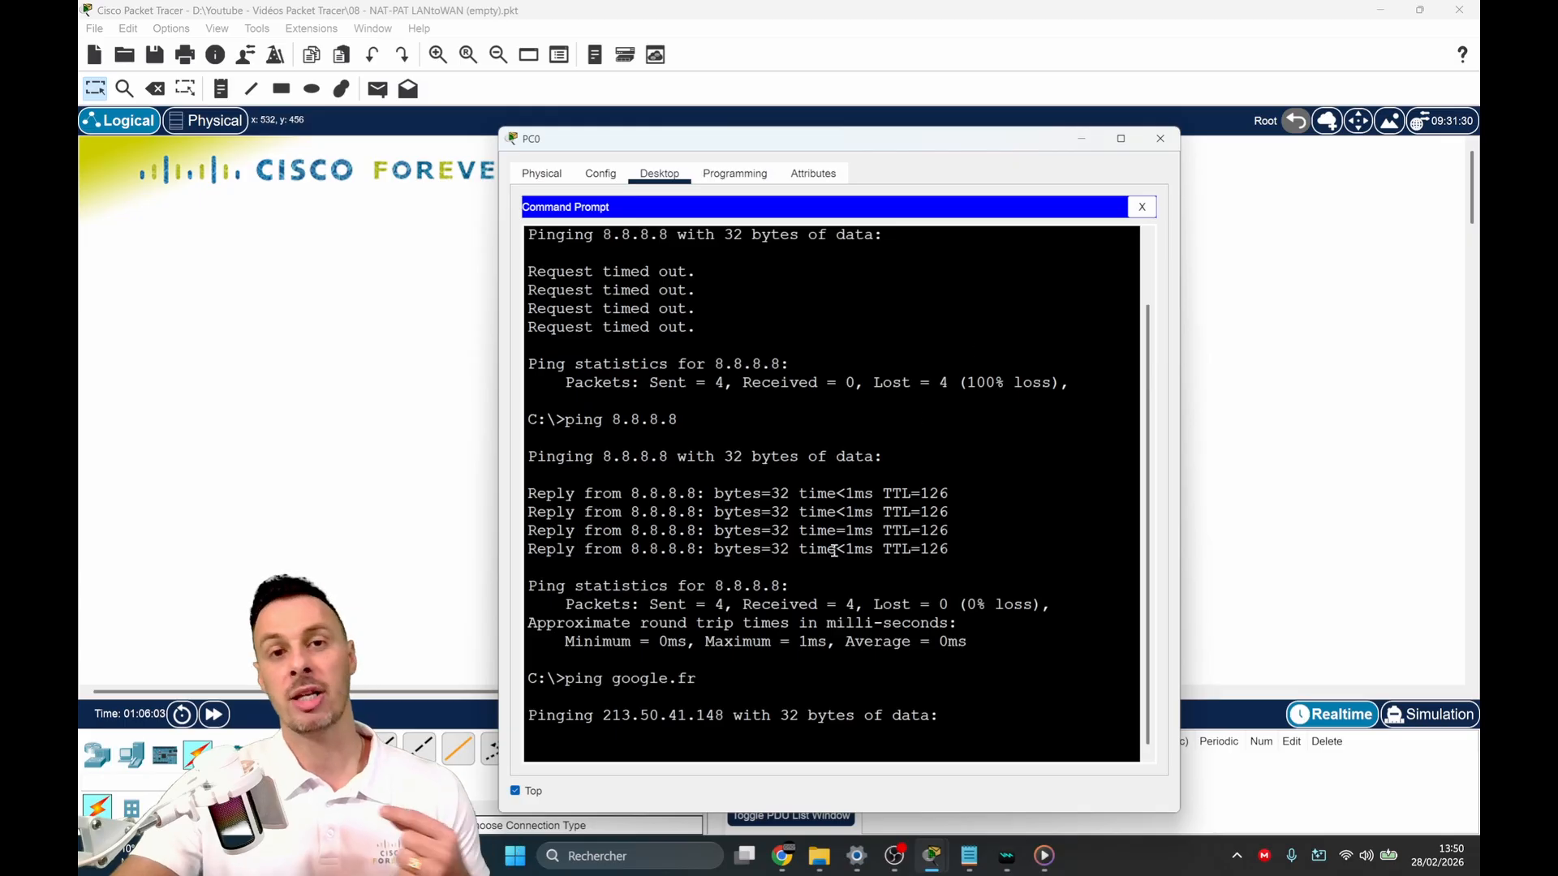
drag(612, 716, 726, 715)
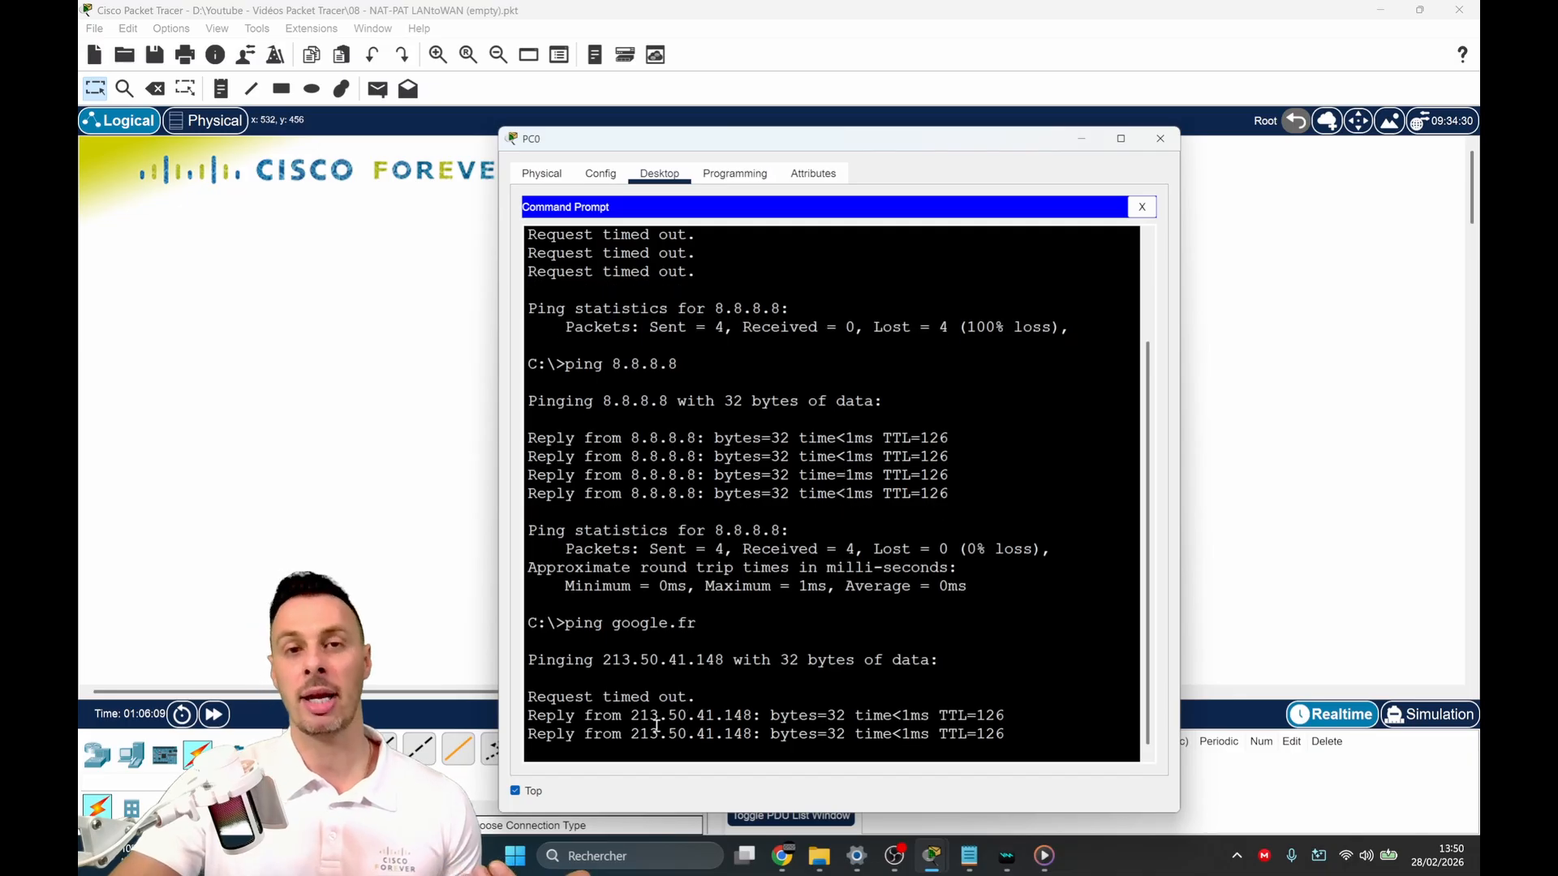
Step: Close PC0's Command Prompt and load google.com in its Web Browser
click(1141, 208)
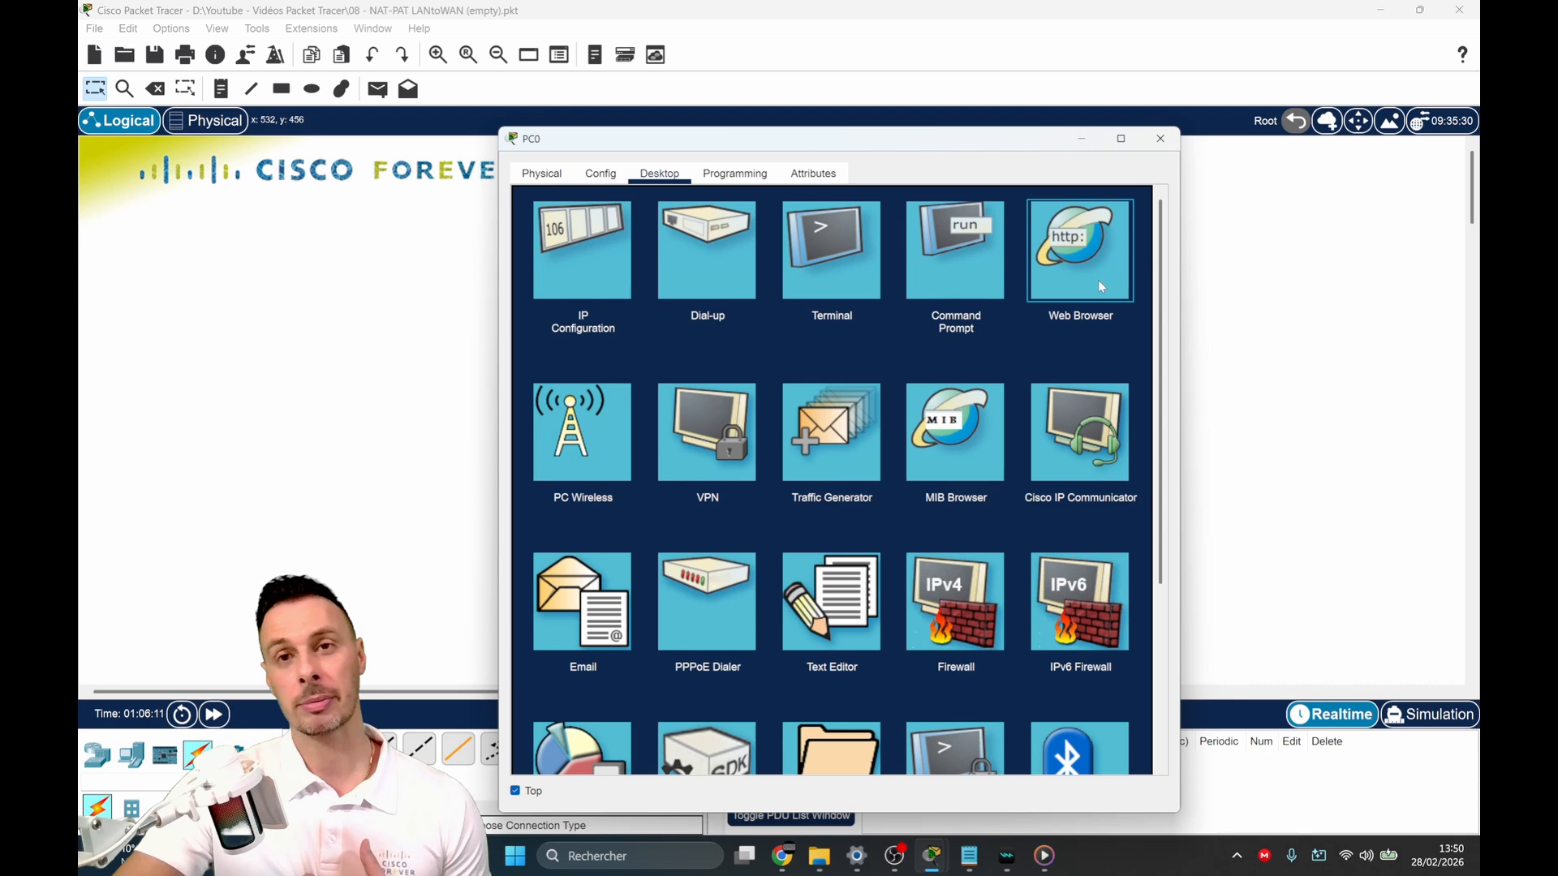
click(1043, 269)
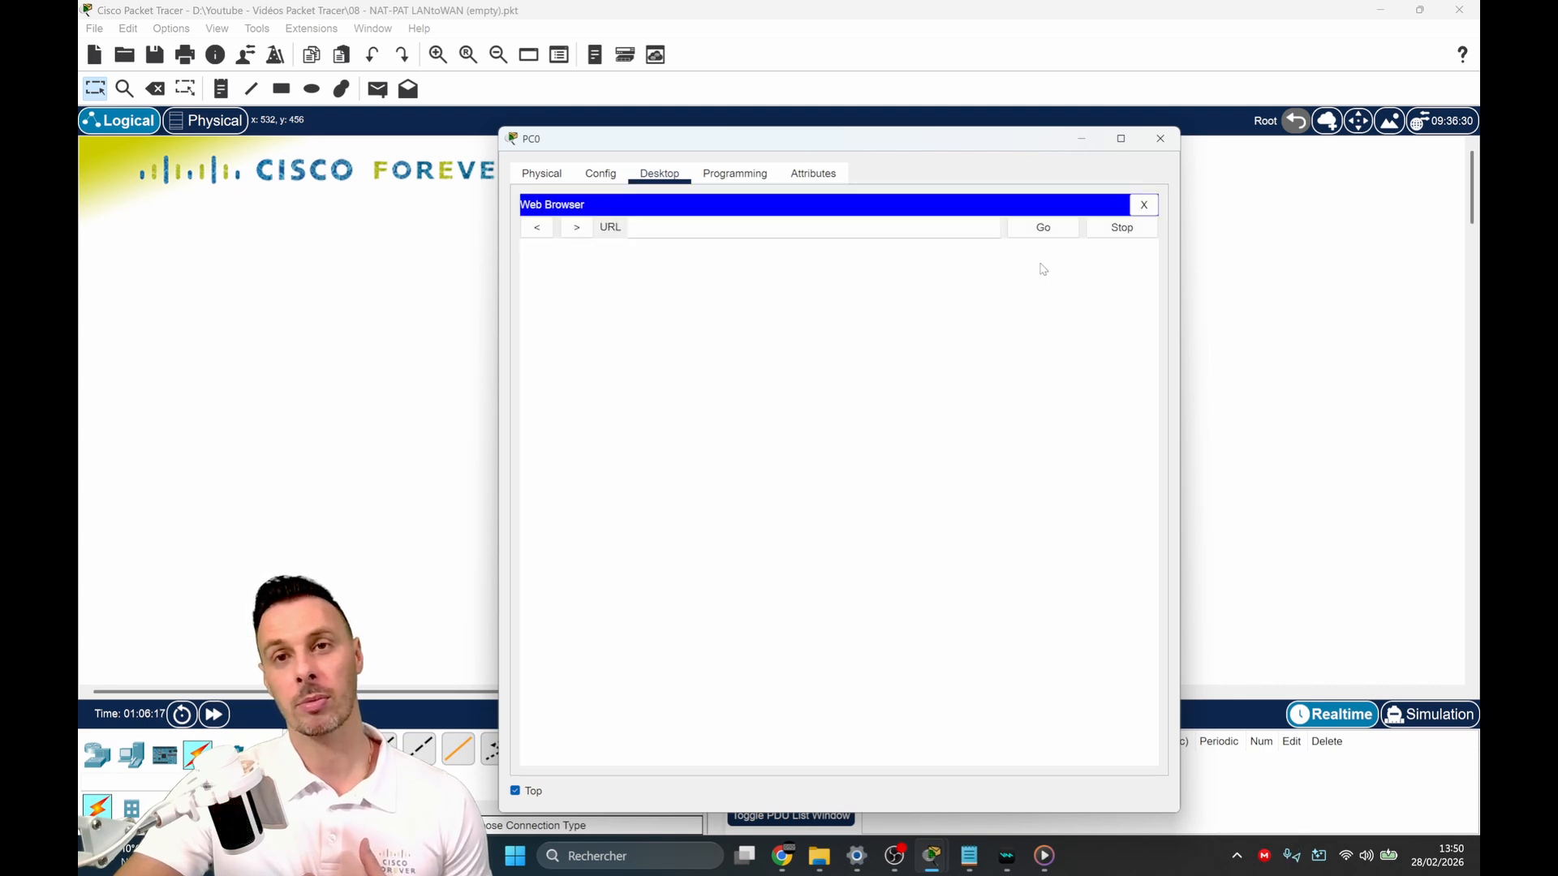
text(go)
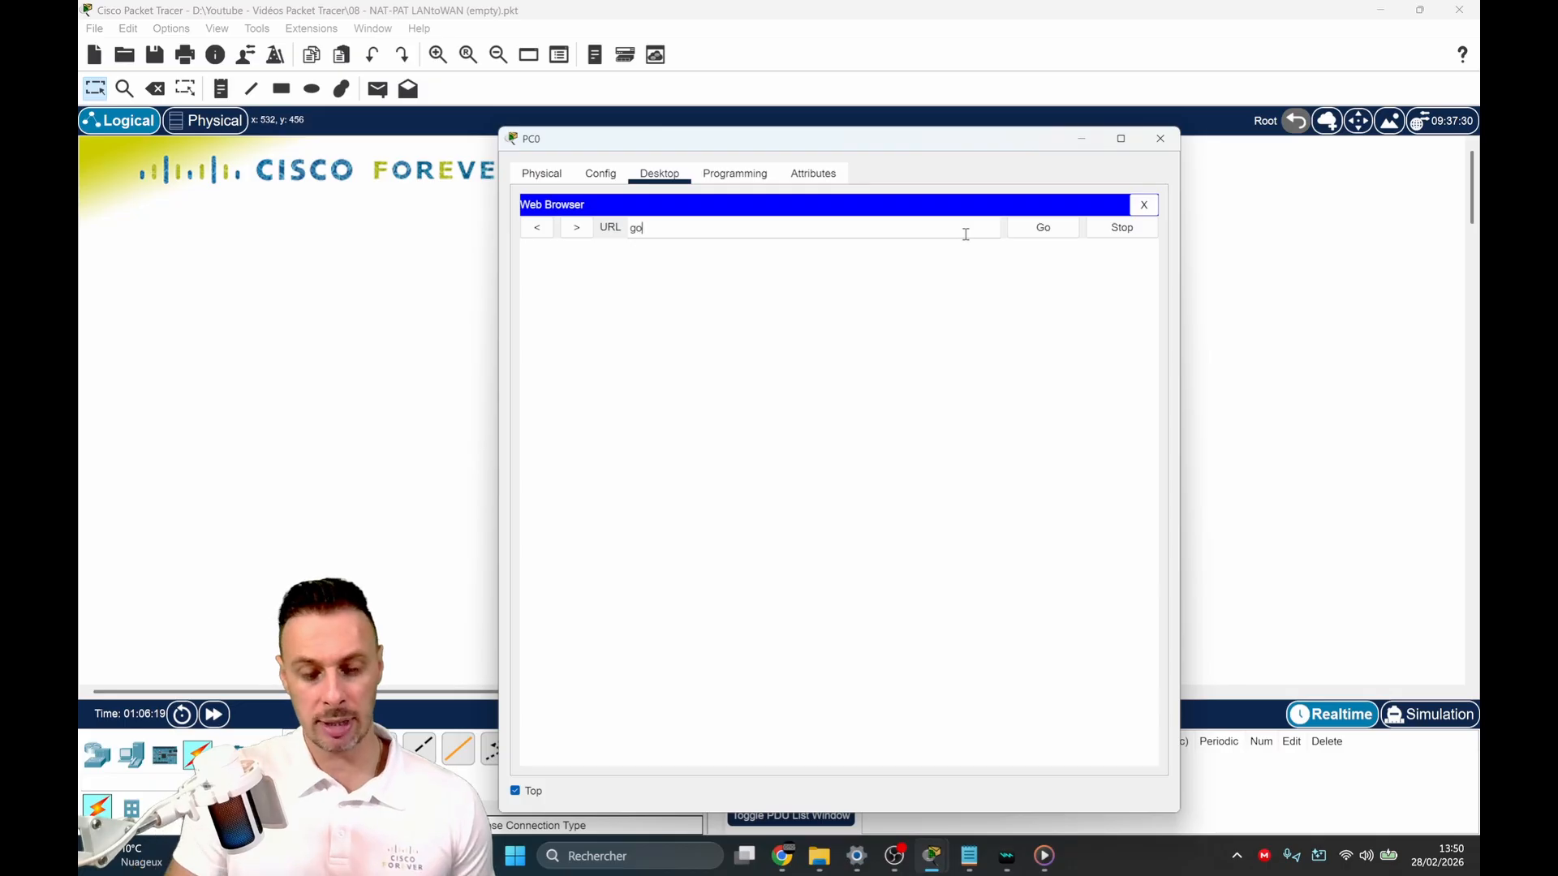
text(ogle.com)
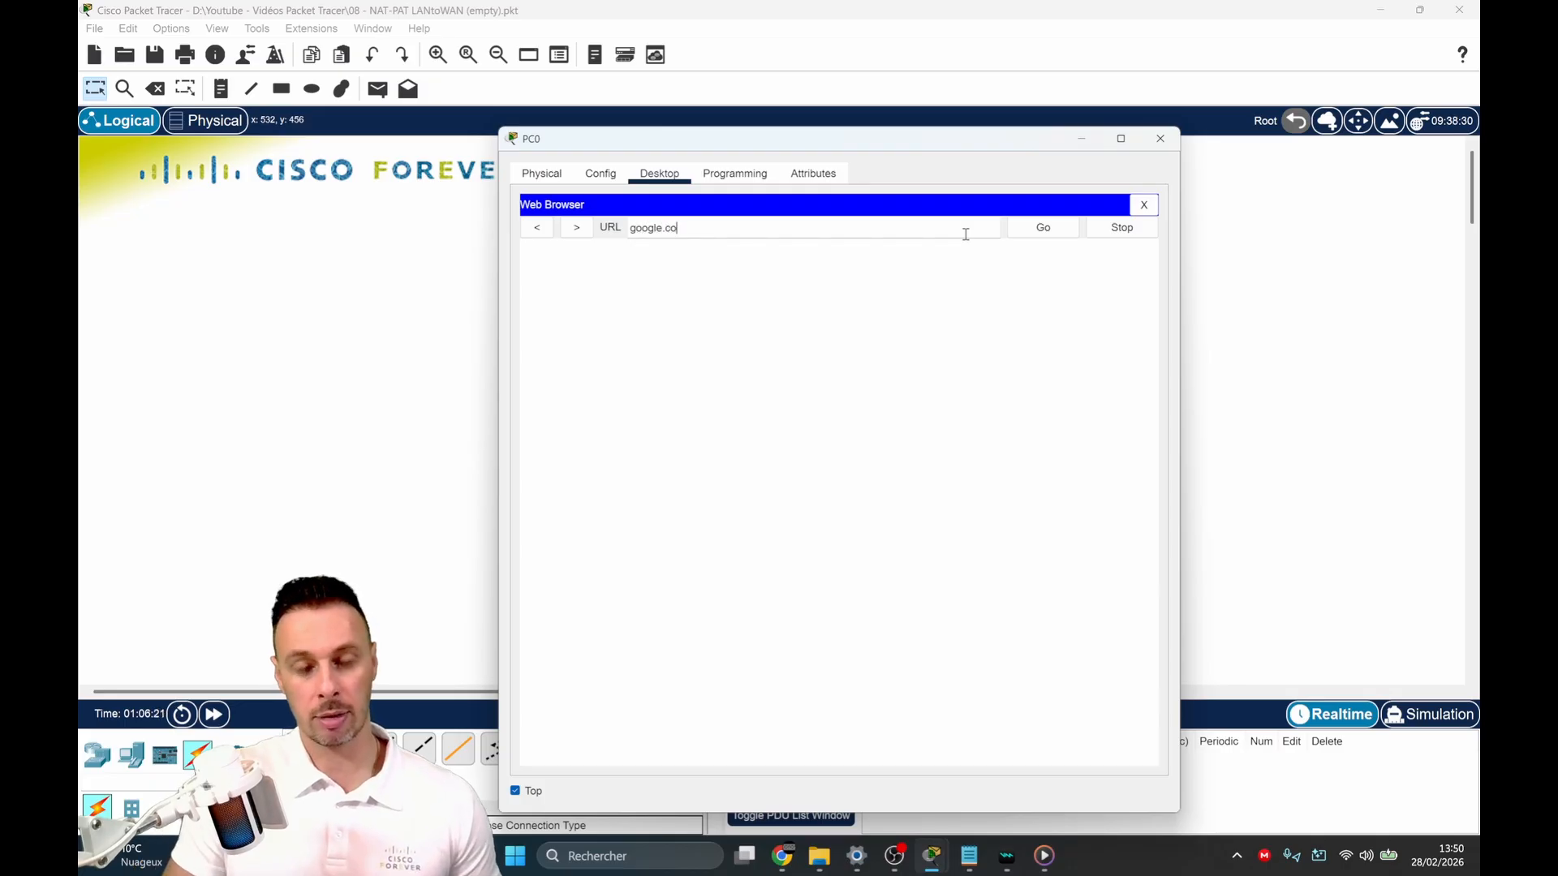
key(Return)
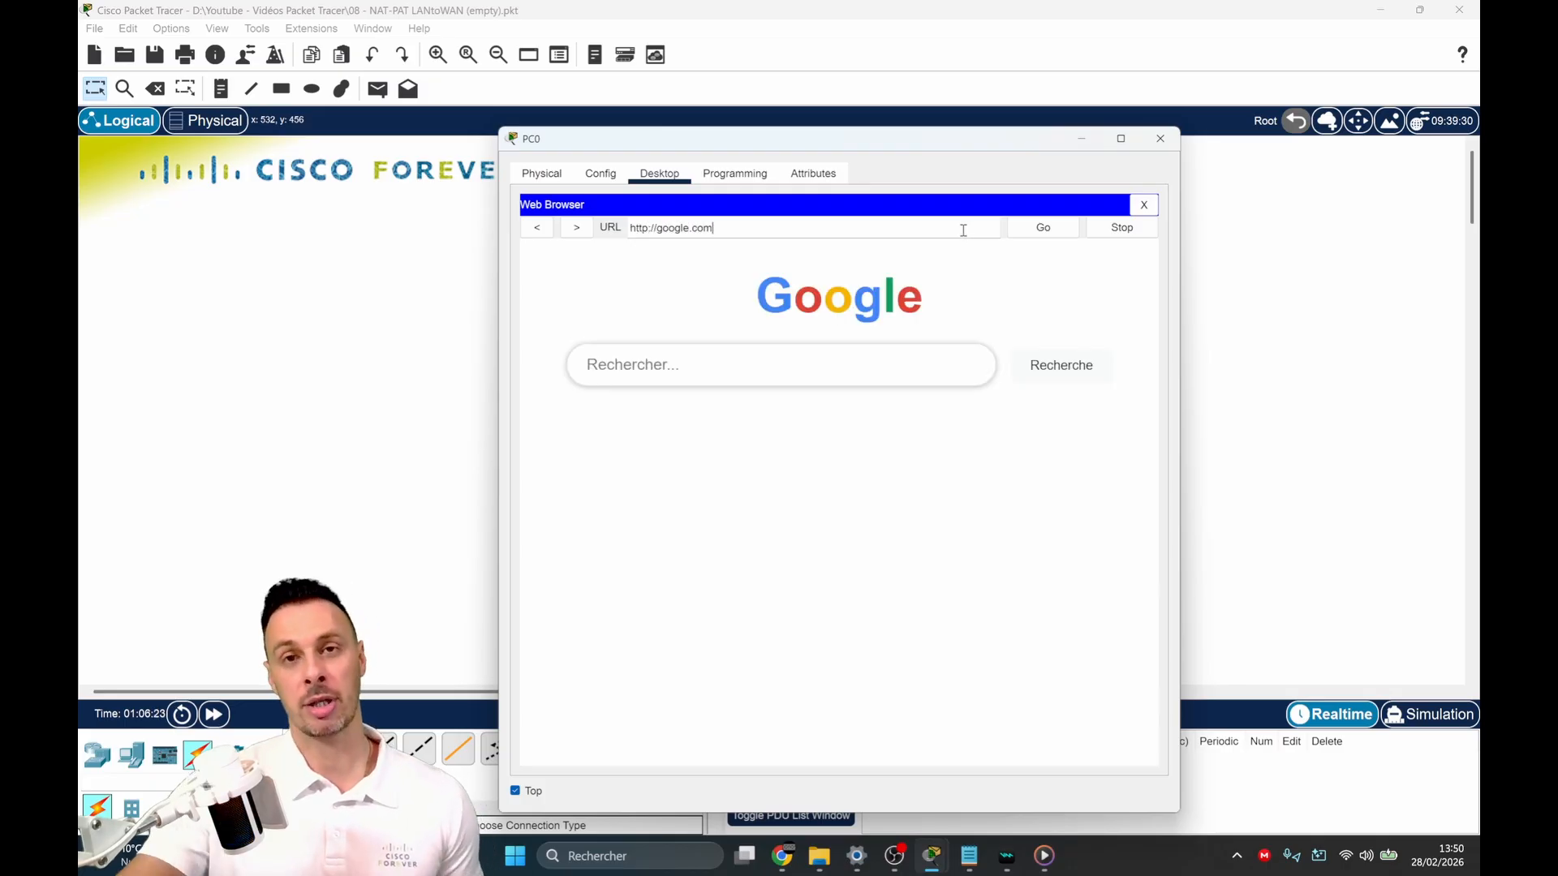
Step: Search for "test" on the Google page loaded in PC0's Web Browser
click(837, 348)
text(test)
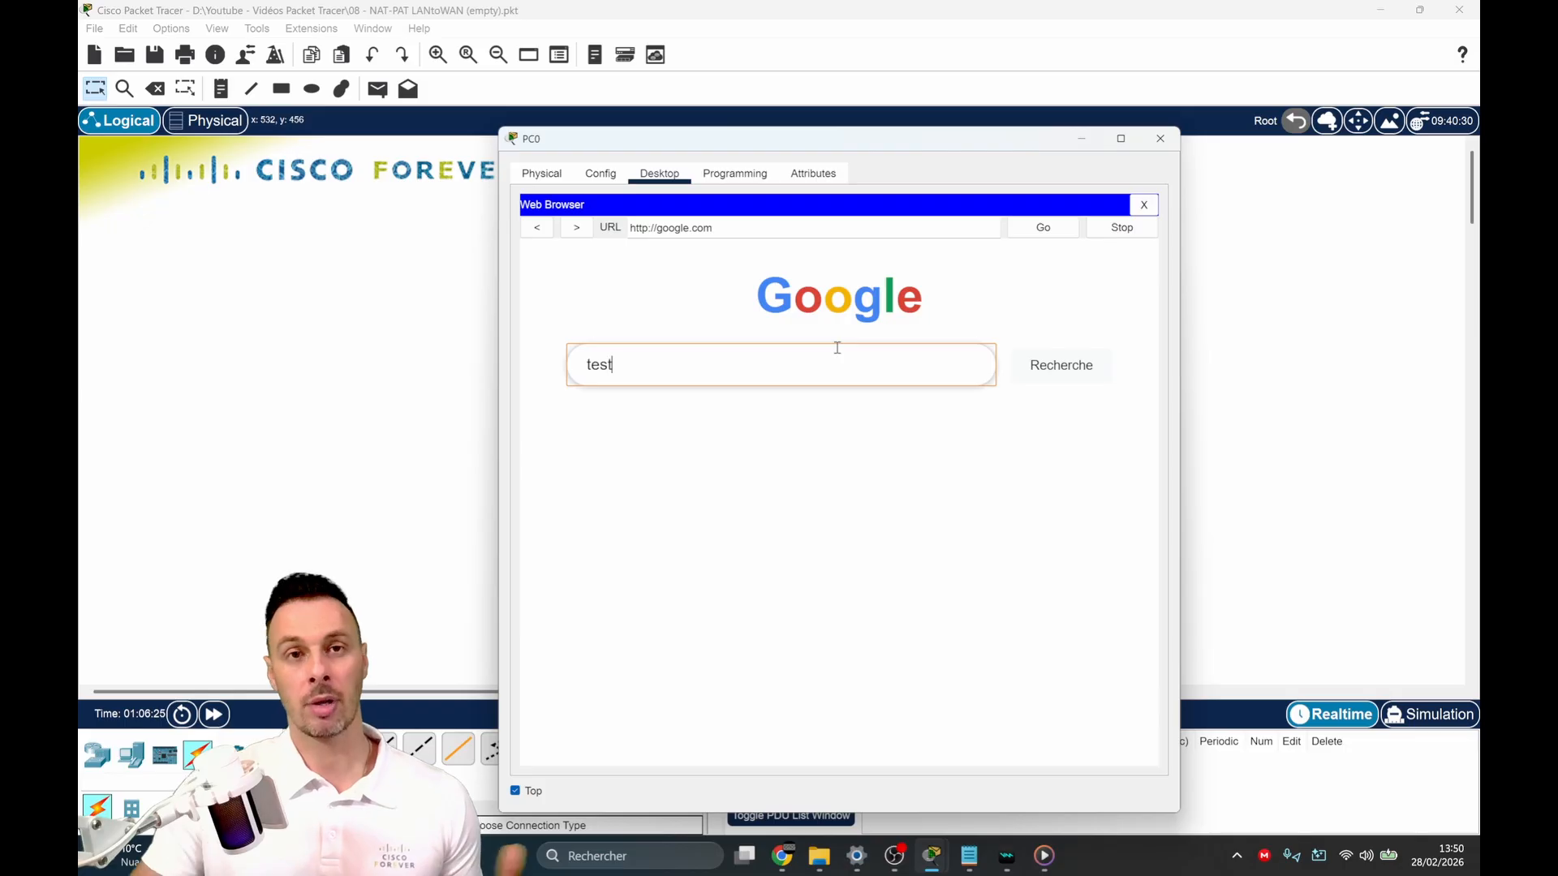
click(1061, 363)
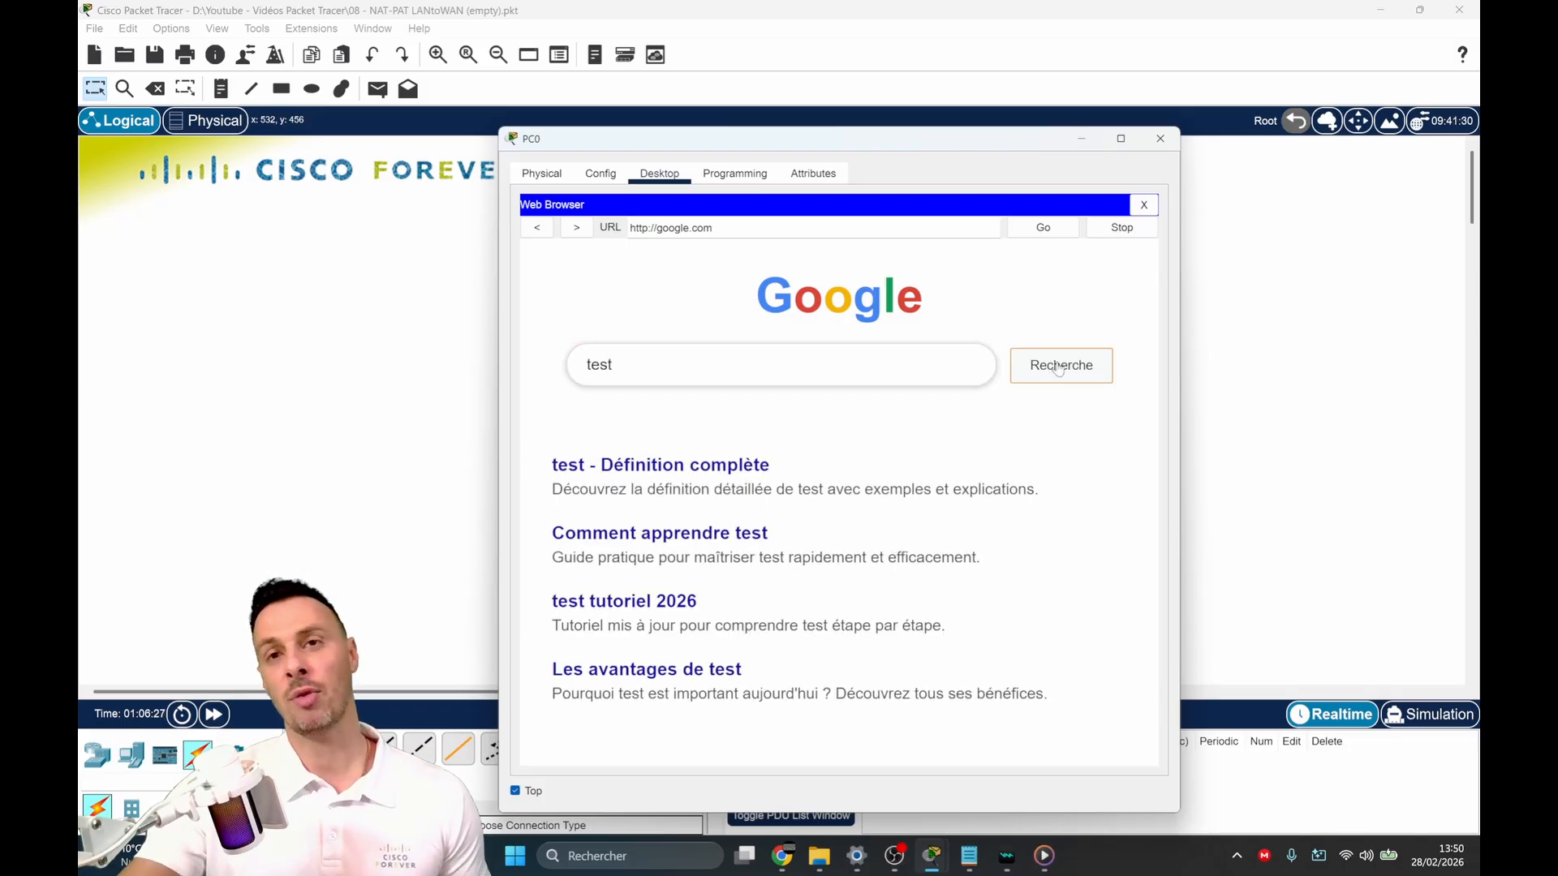
Step: Minimize PC0, return to Router0's CLI and finish the running configuration listing to get back to the prompt
click(1082, 139)
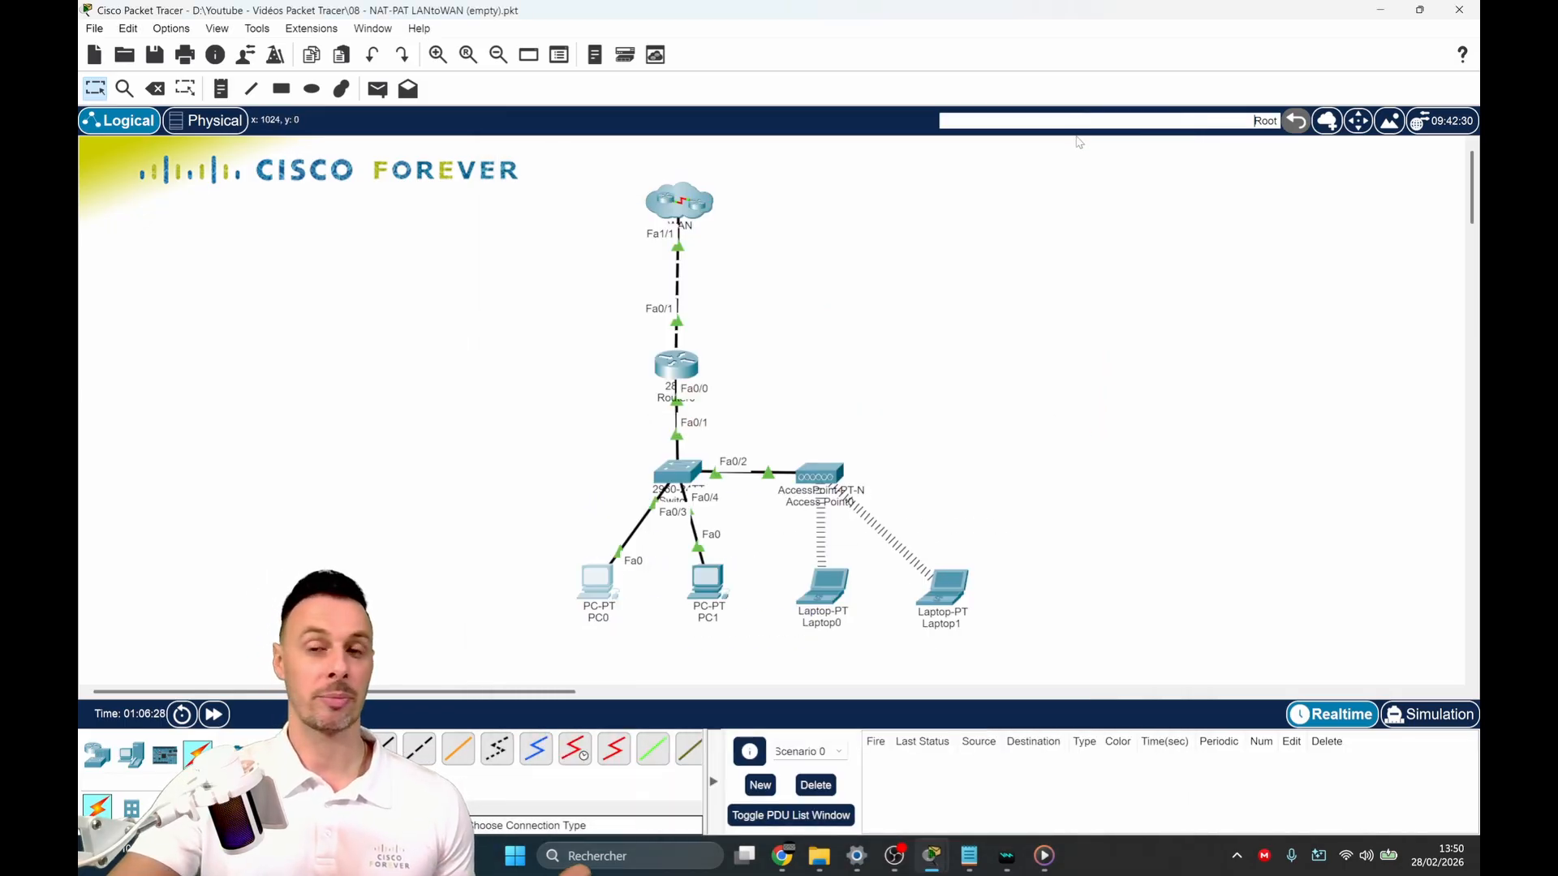
click(696, 377)
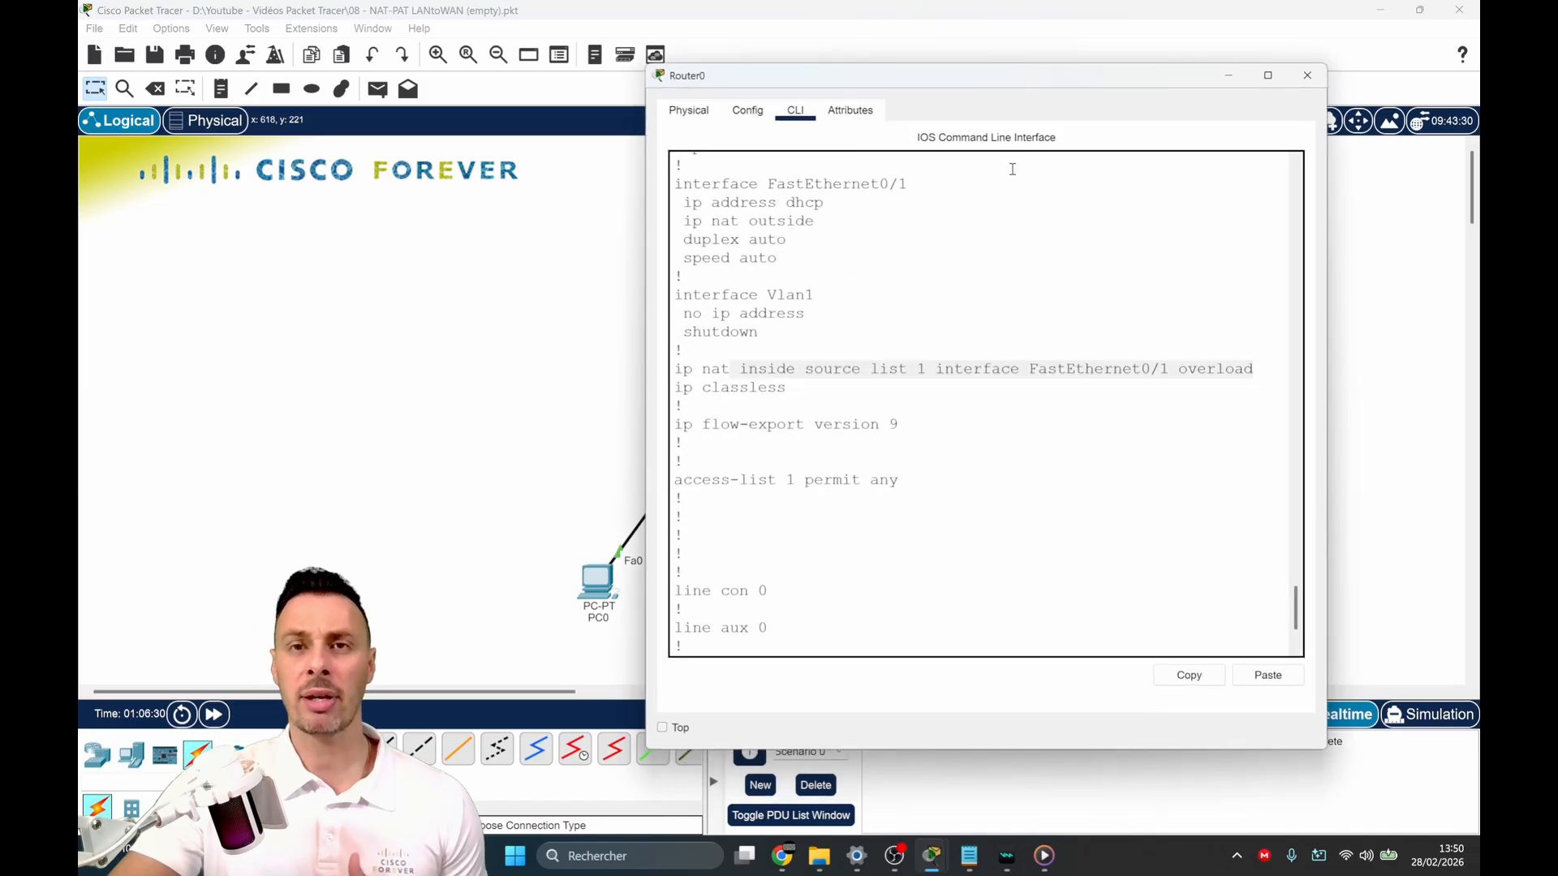
drag(1019, 89, 1136, 87)
click(1089, 217)
key(Return)
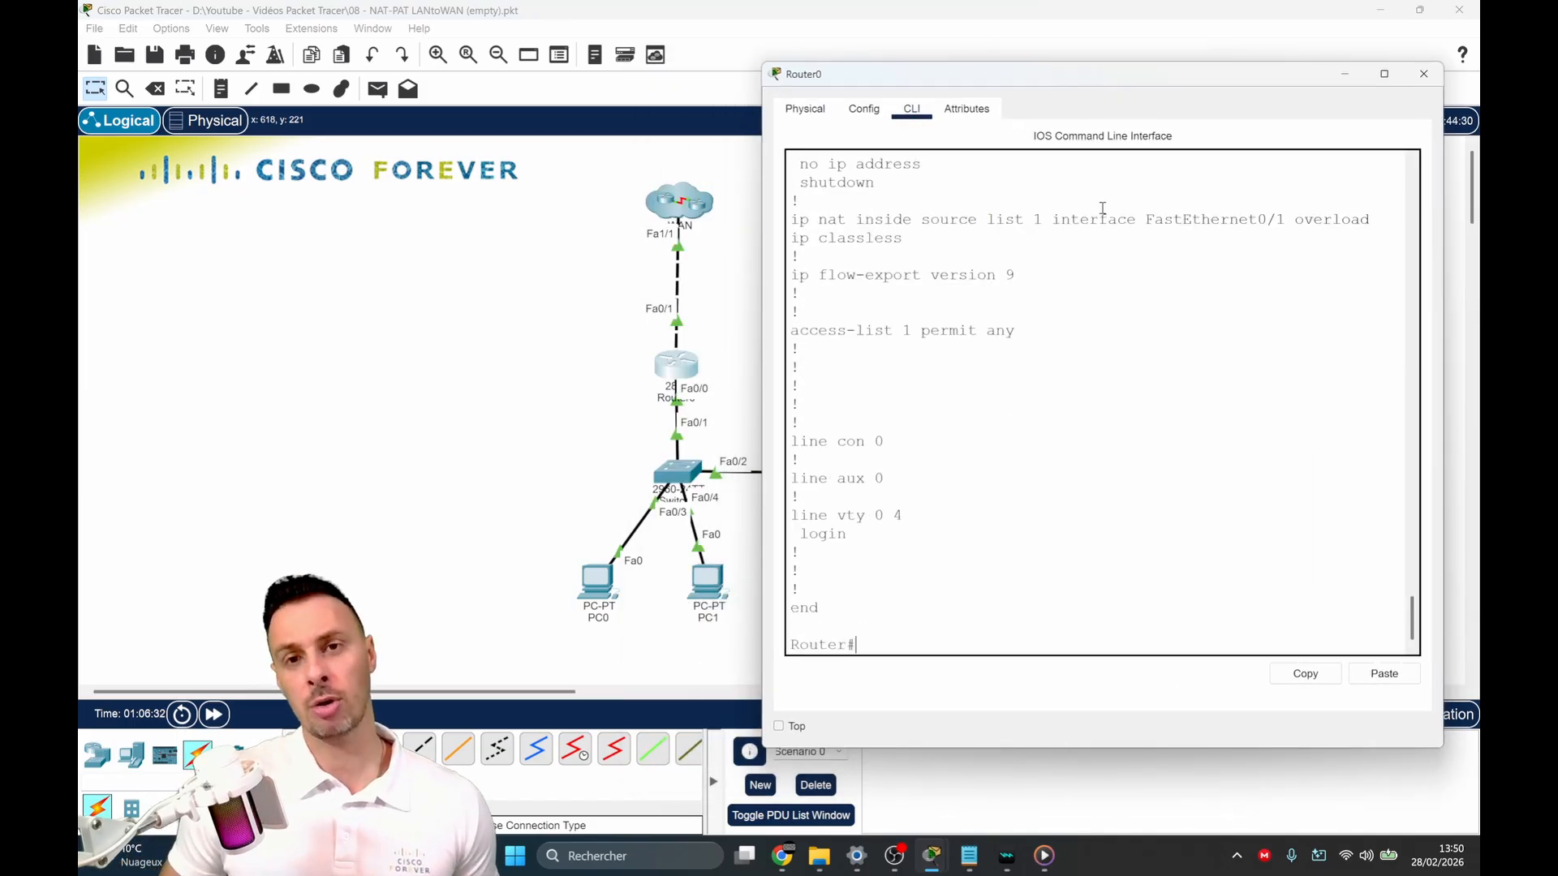
key(Return)
key(Return)
key(Return)
Step: Display Router0's active NAT translation table with sh ip nat translations
text(sh)
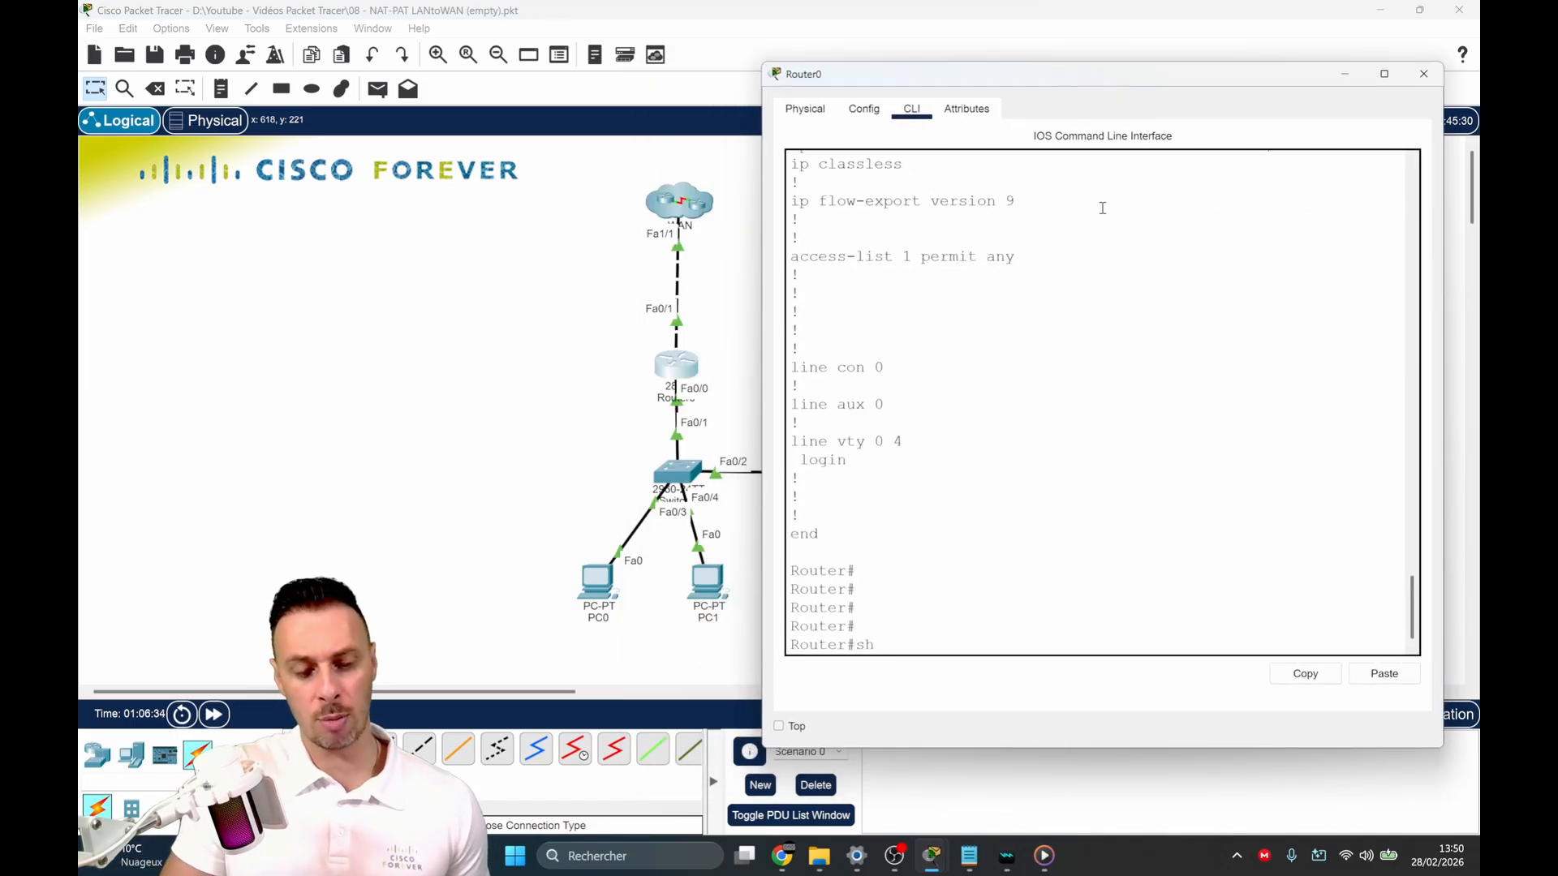
text( i)
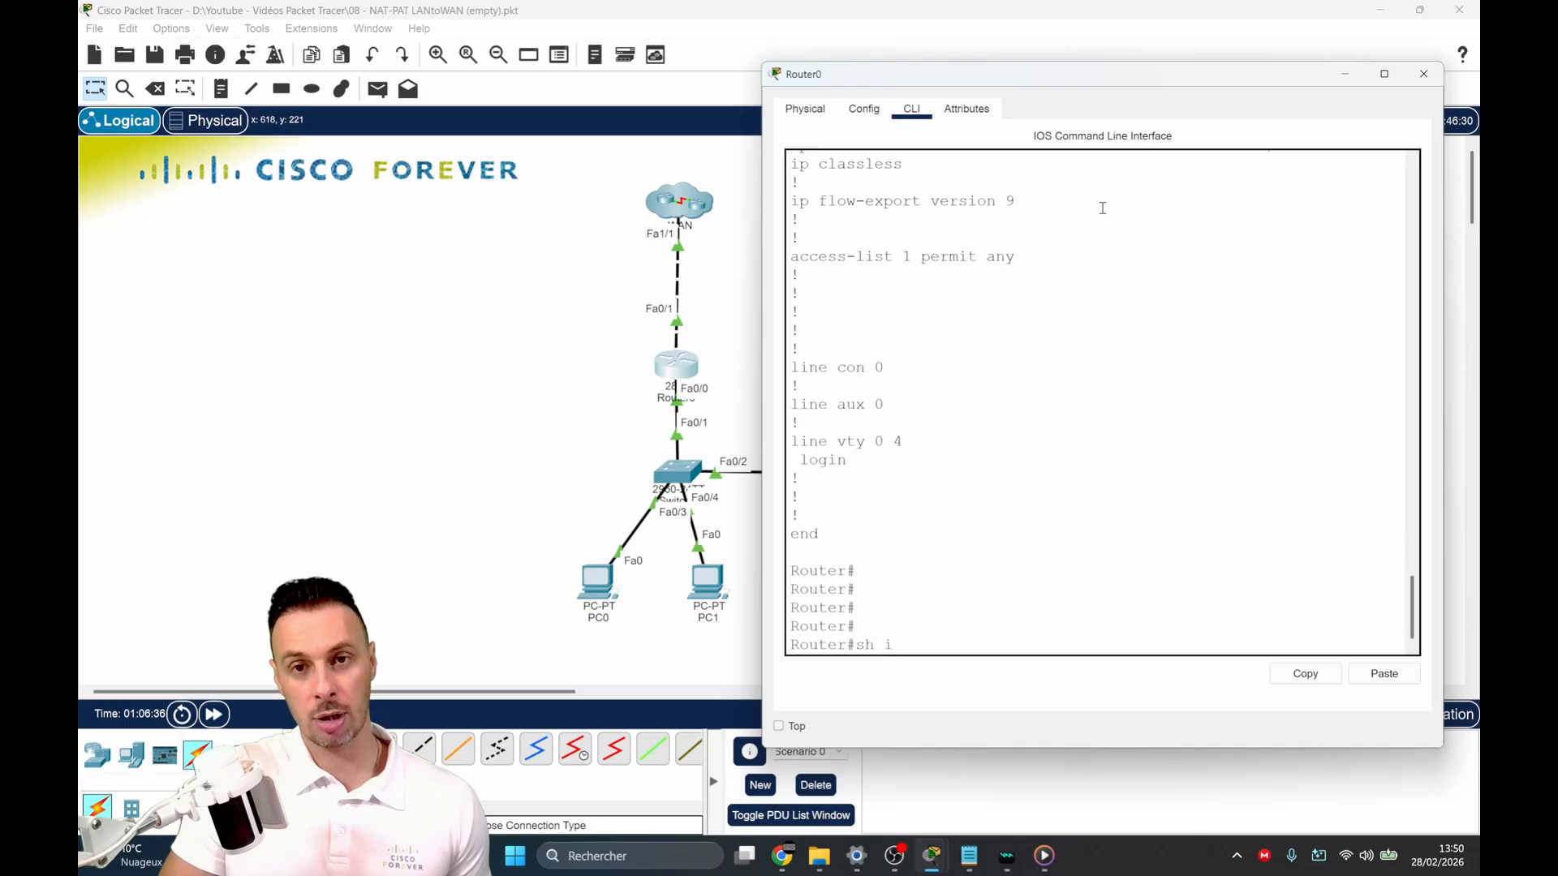
text(p nat)
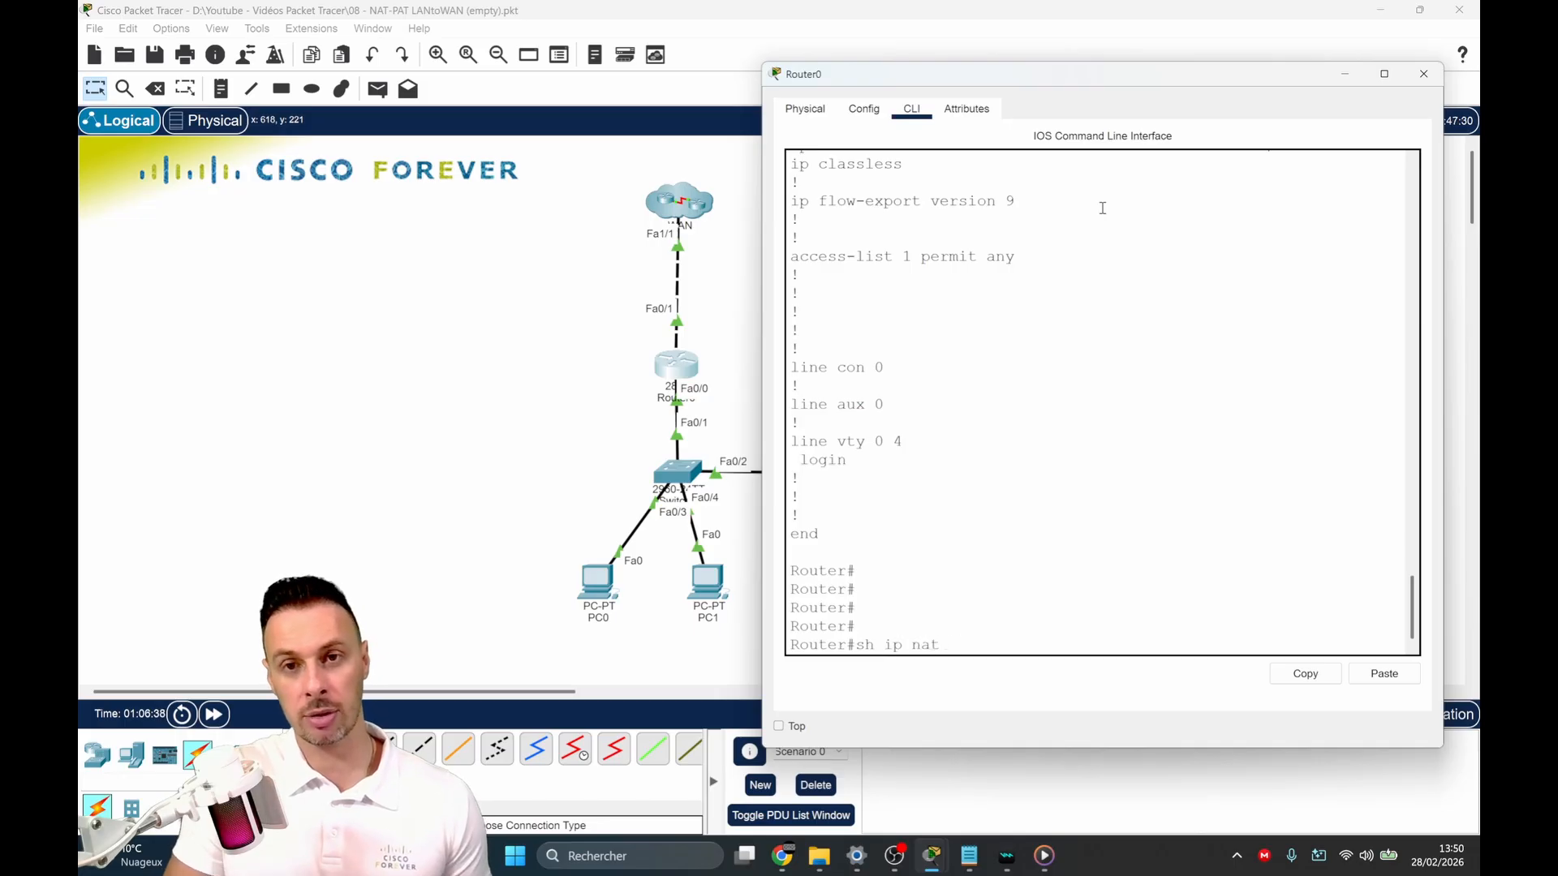
text( t)
key(Tab)
key(Return)
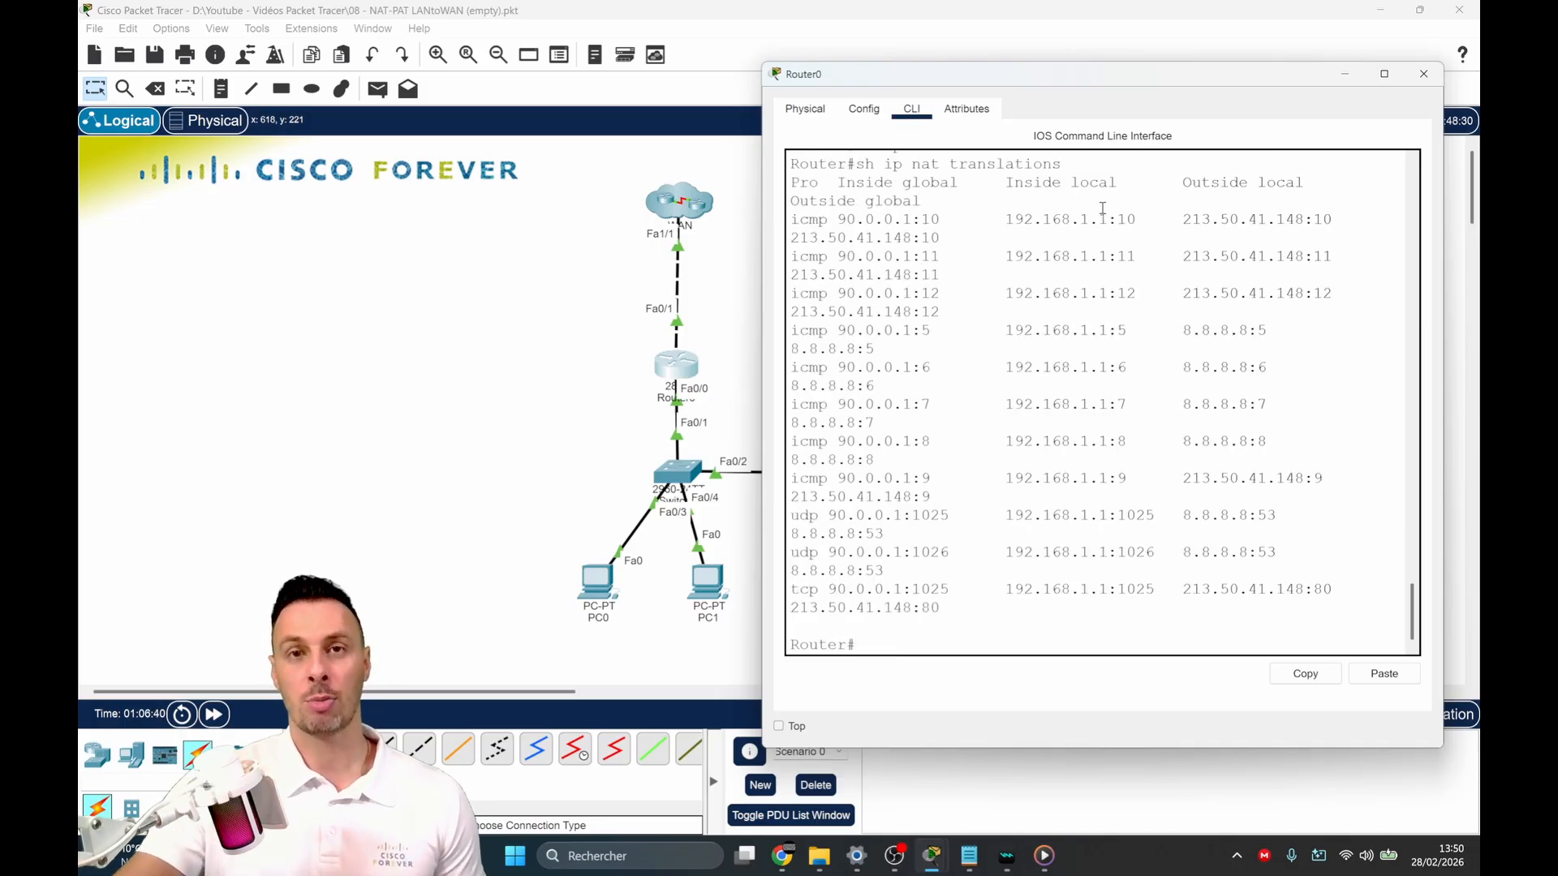
Step: Widen Router0's CLI window so each translation fits on one line, and highlight the Inside local column heading
click(751, 408)
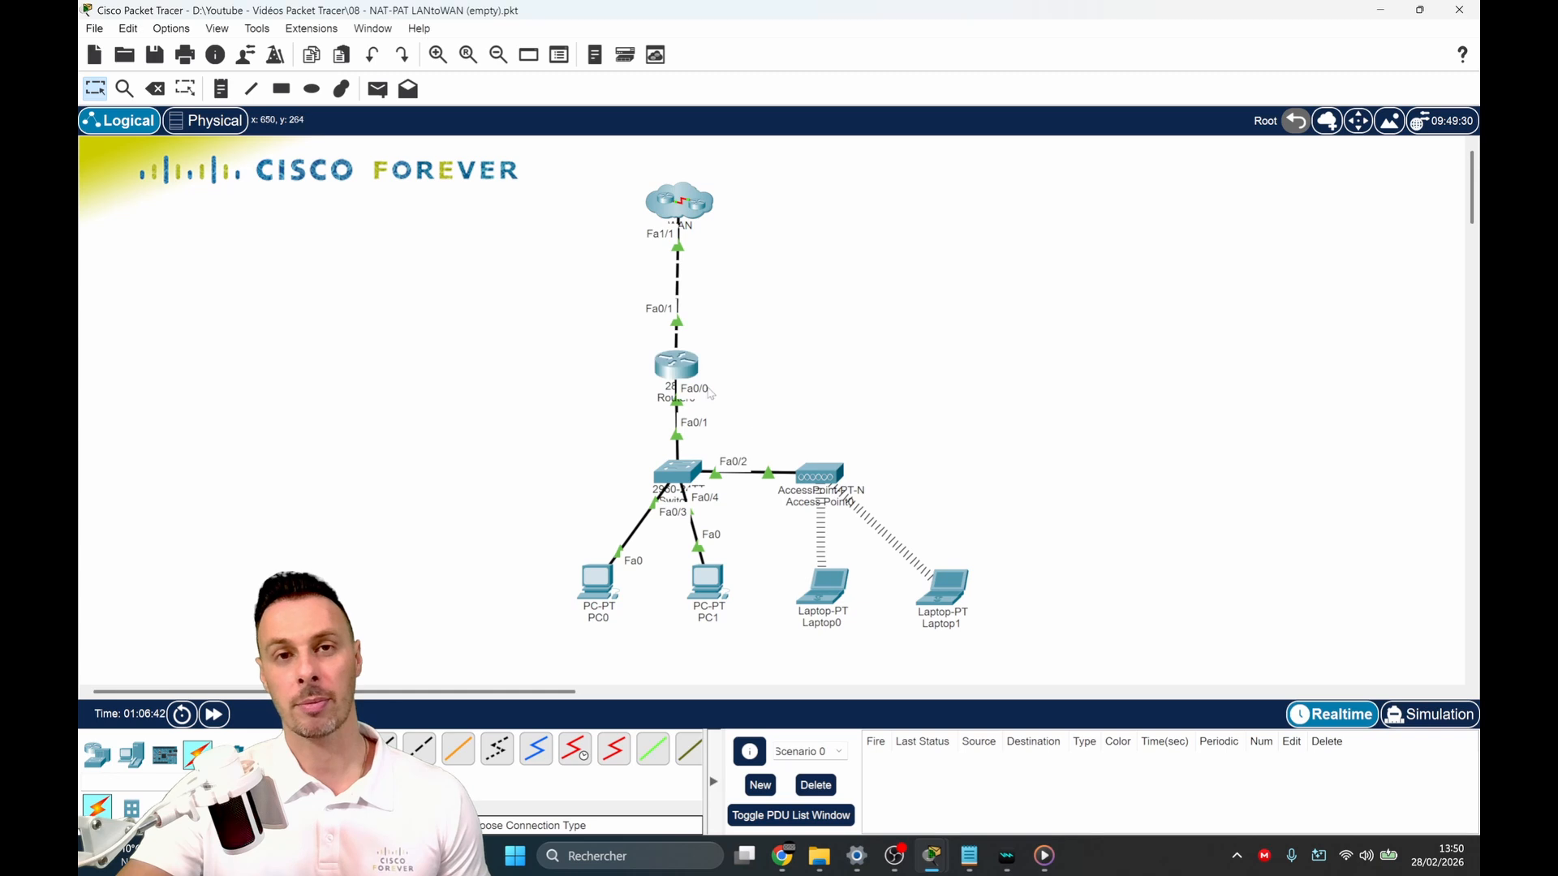
click(677, 366)
drag(741, 367, 367, 367)
drag(667, 400, 735, 401)
click(713, 400)
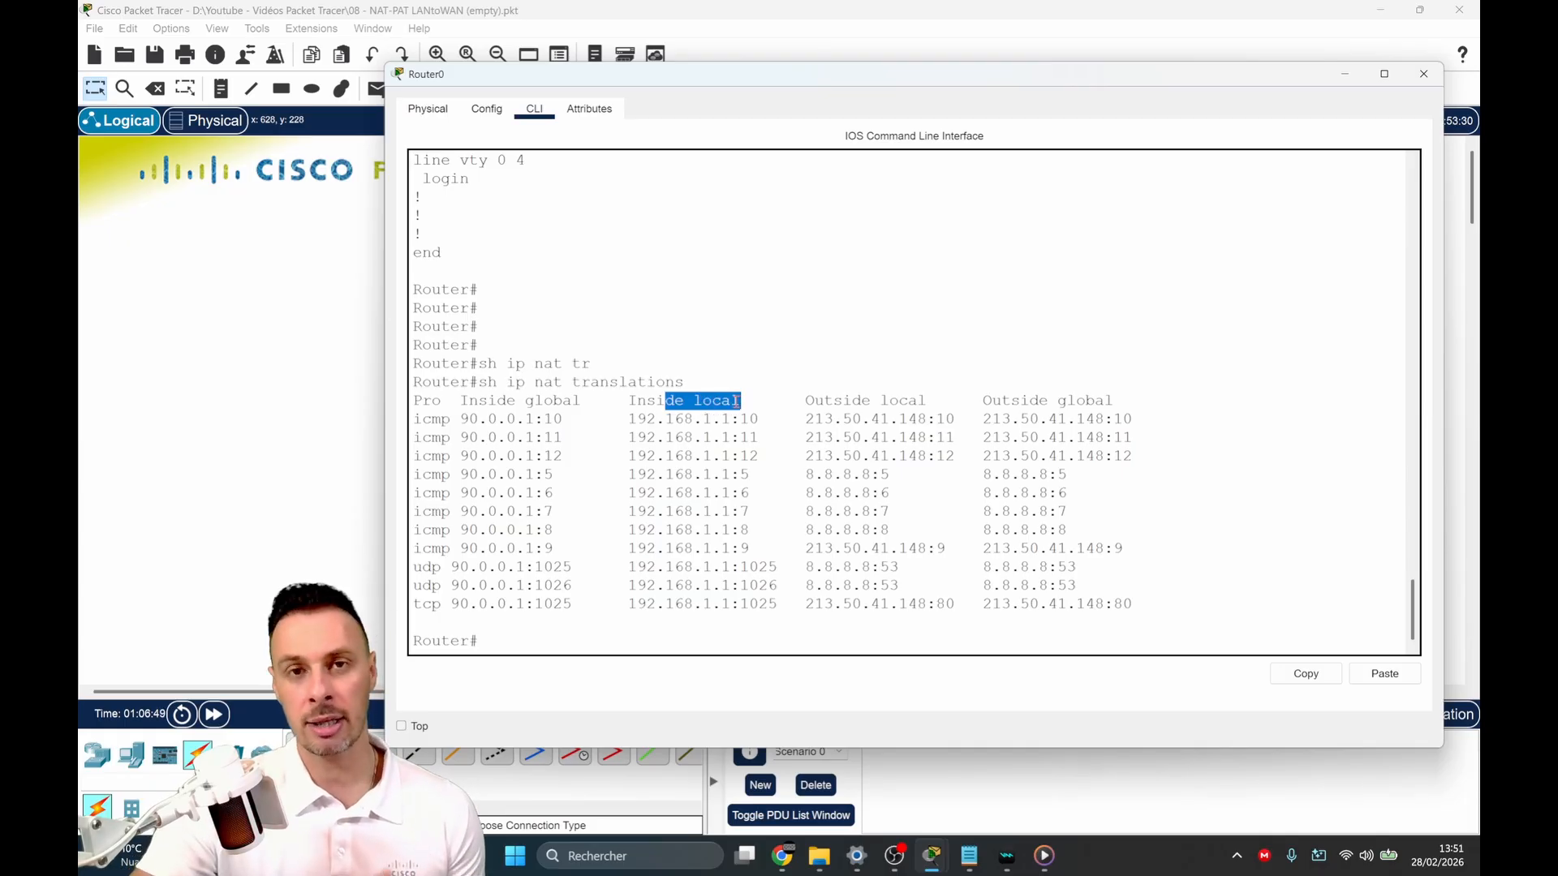
Step: Highlight the port numbers after the inside local addresses in the ICMP and UDP entries to examine how sessions are distinguished
drag(702, 419, 761, 419)
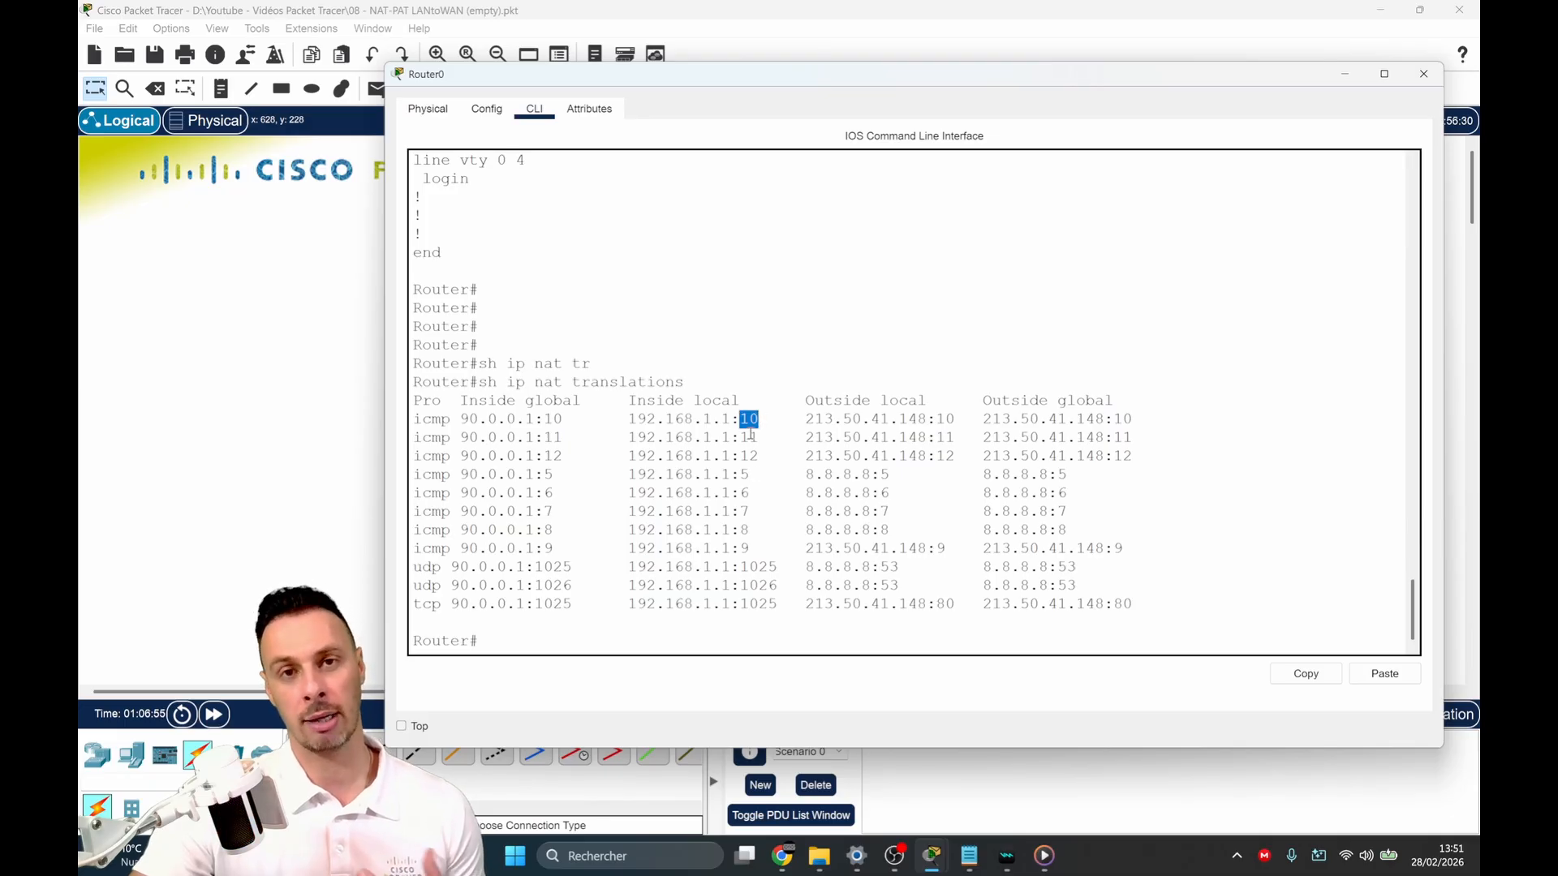
click(742, 431)
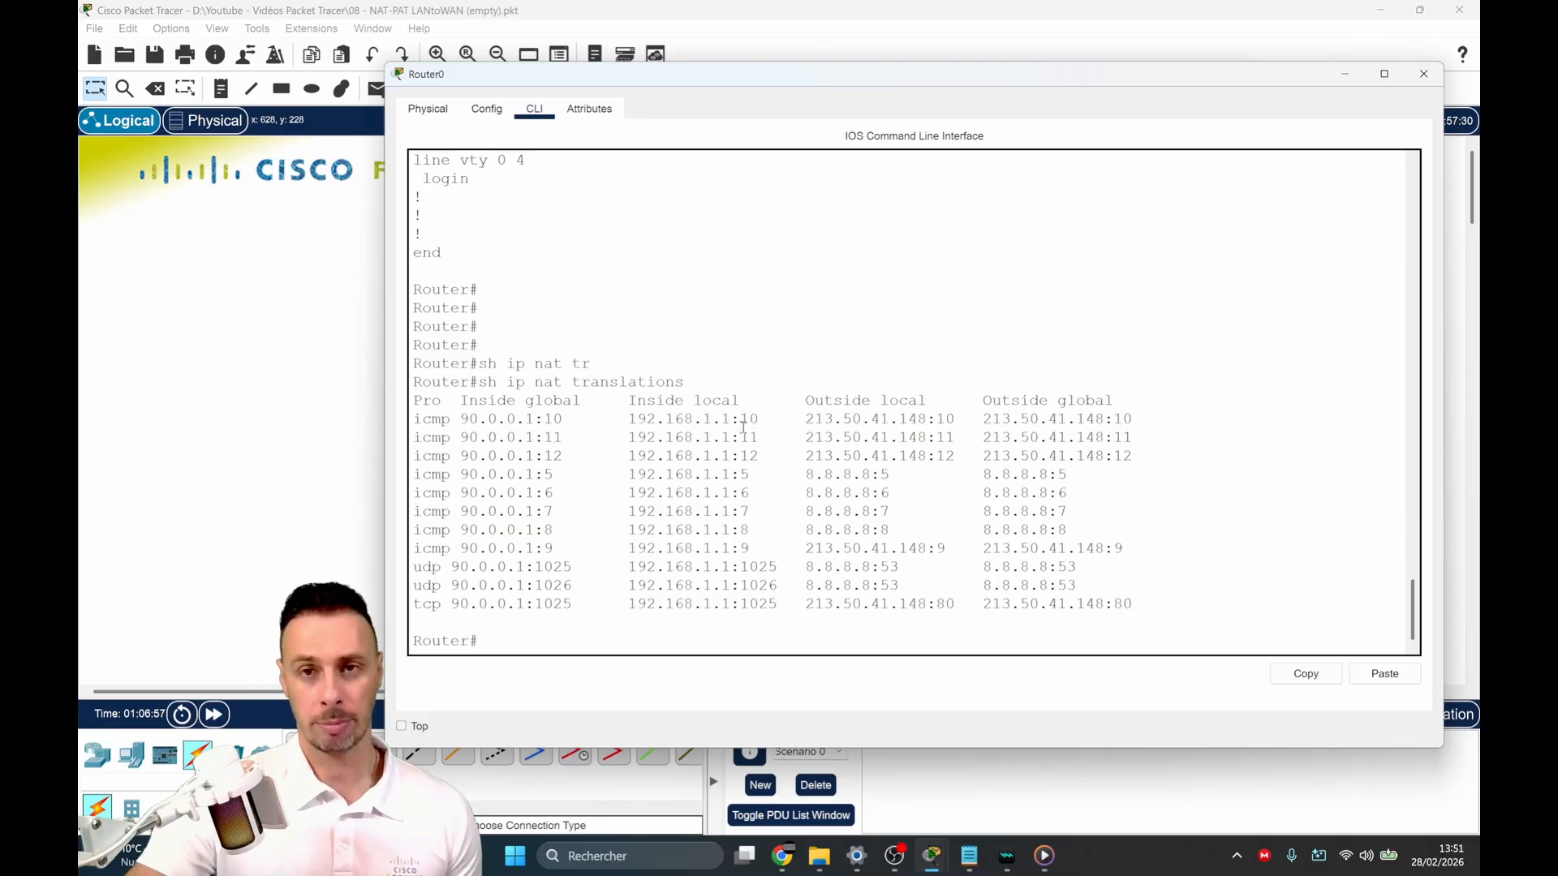
drag(741, 420, 750, 492)
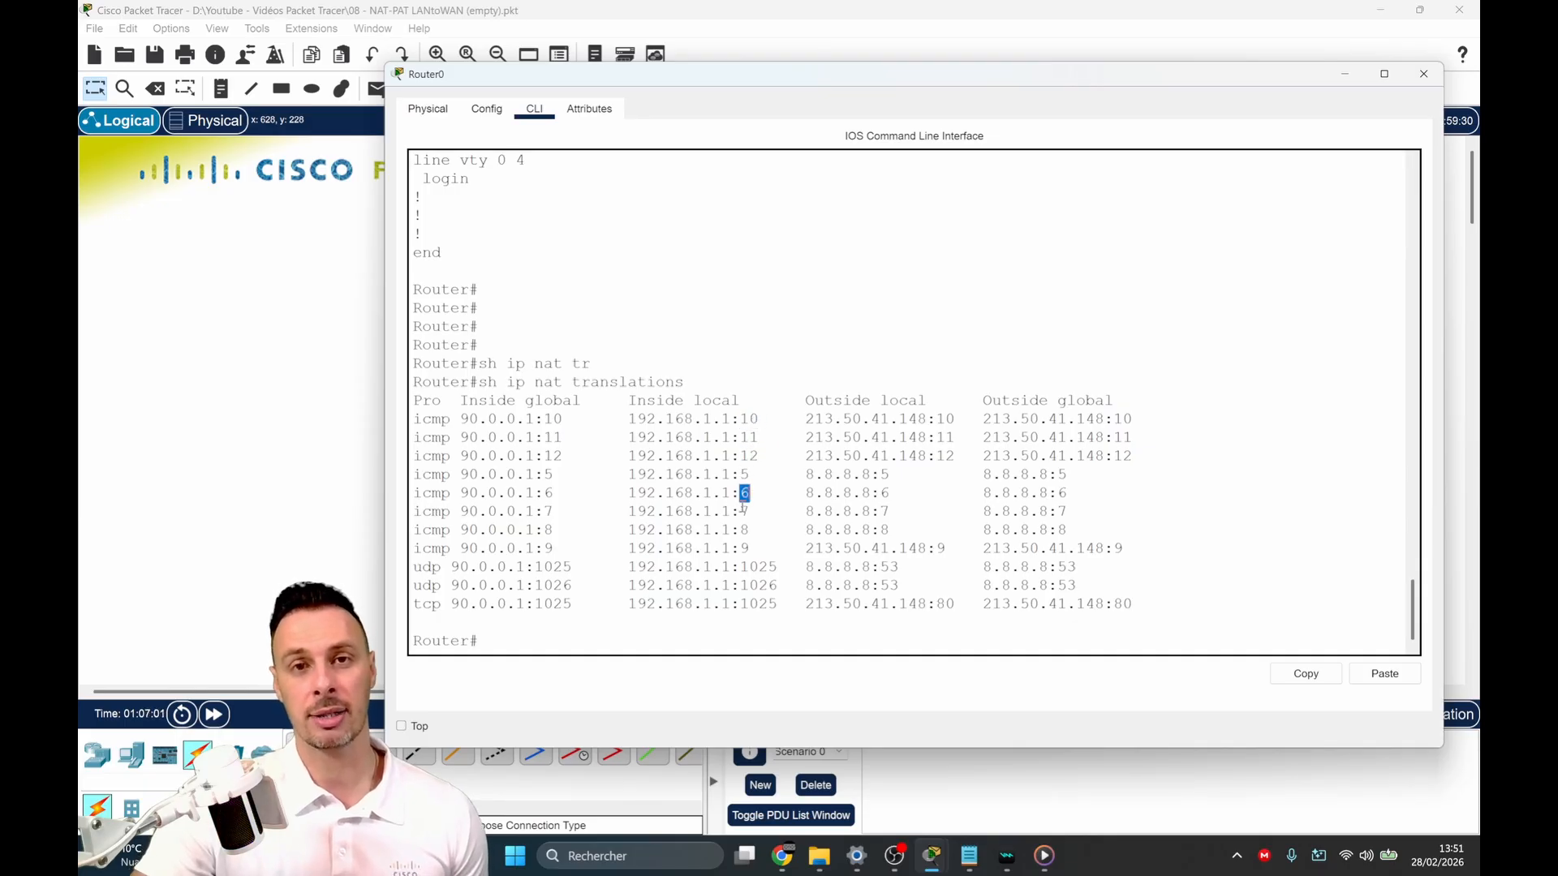
click(743, 567)
drag(741, 566, 766, 567)
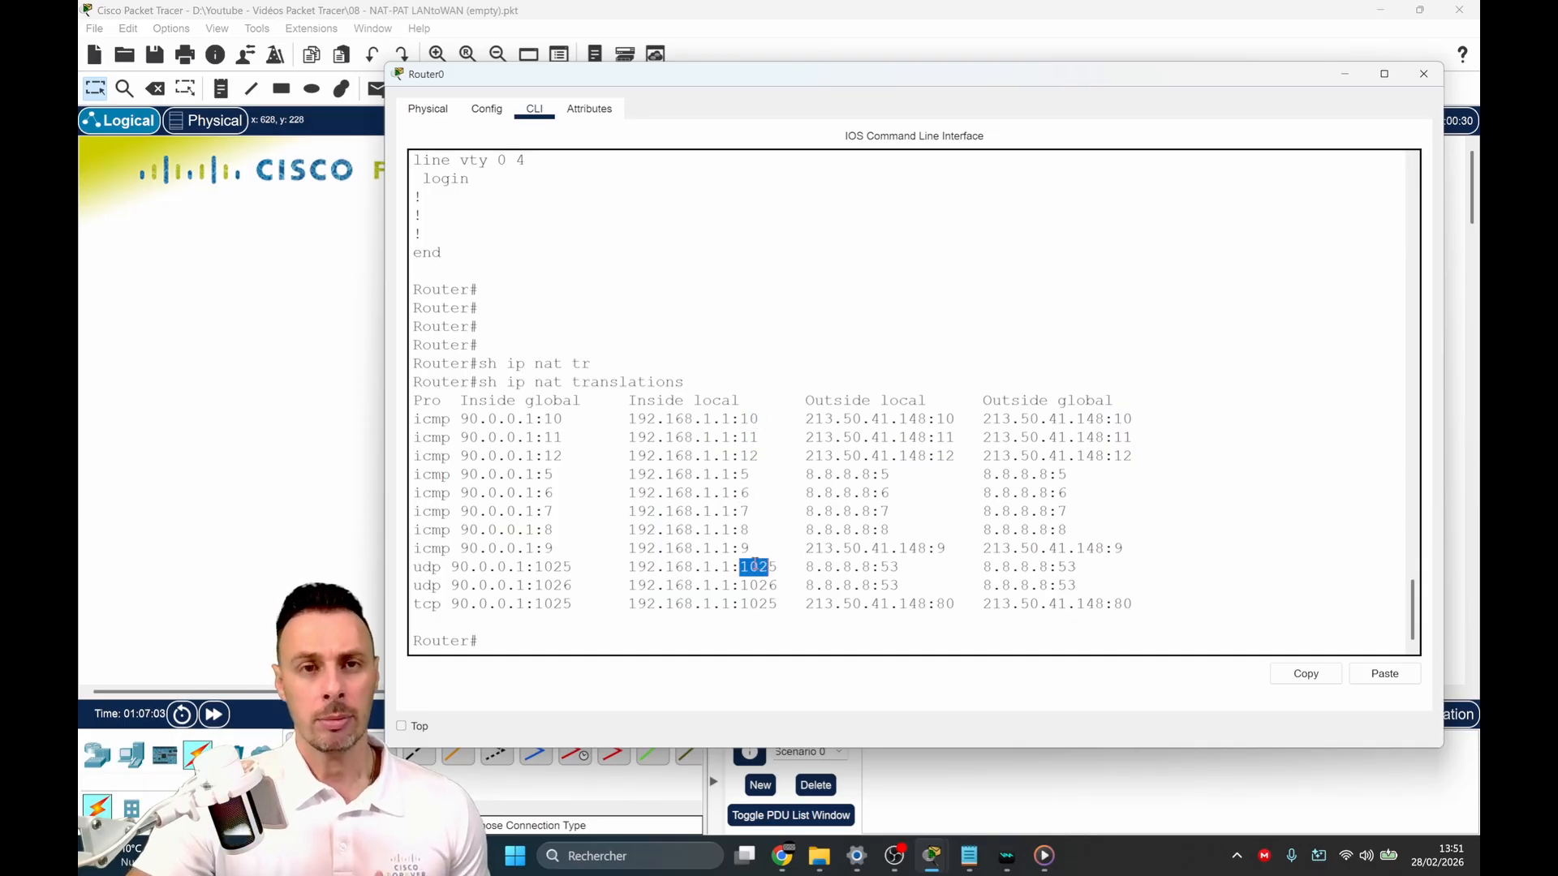
click(753, 562)
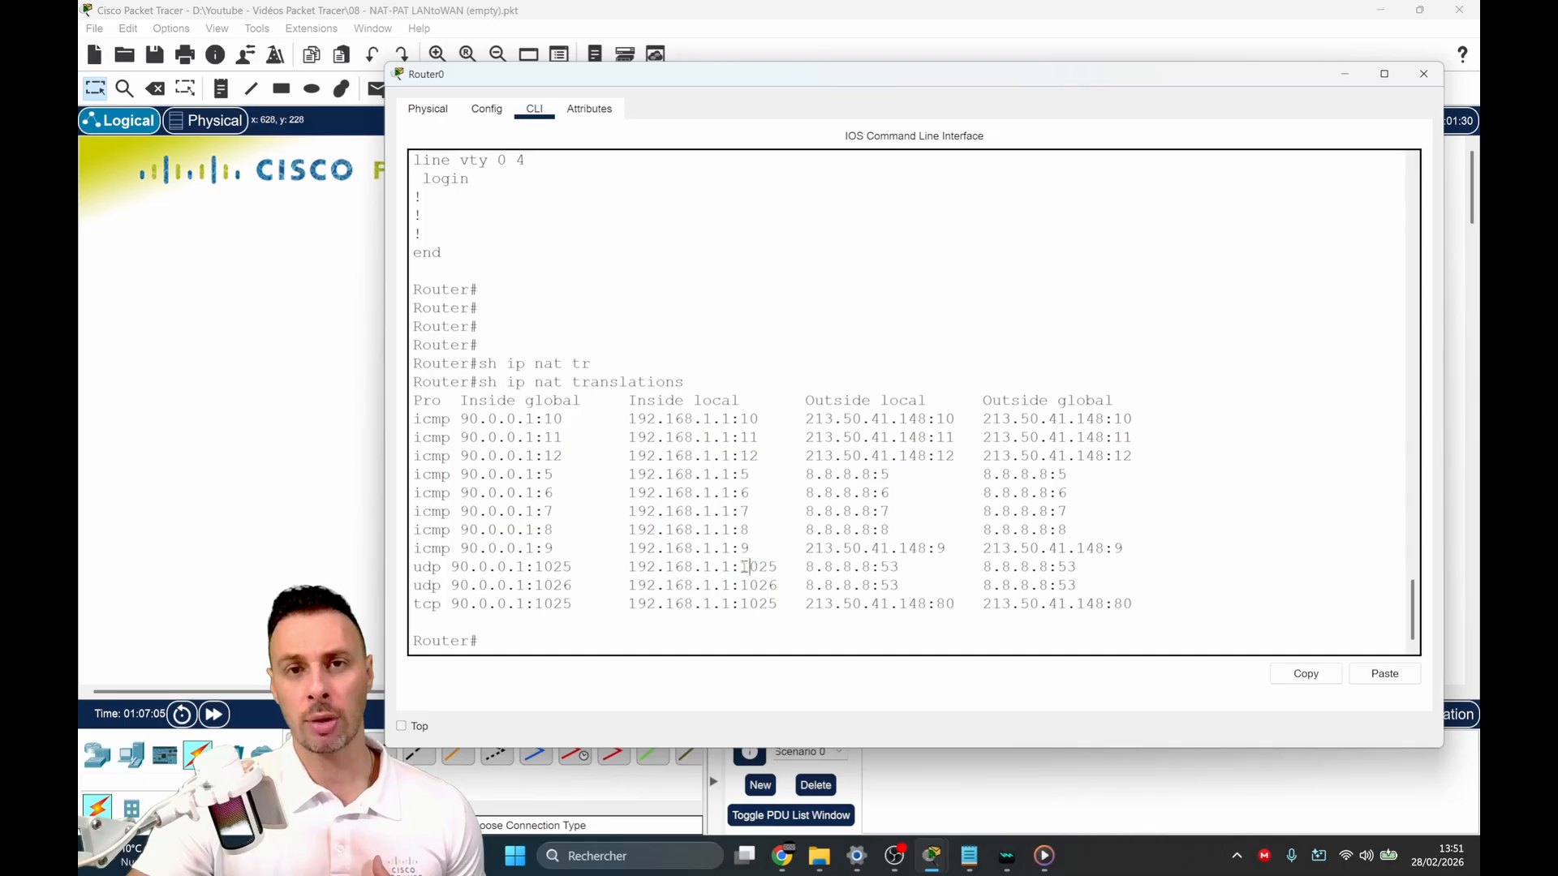
drag(741, 566, 778, 585)
click(756, 595)
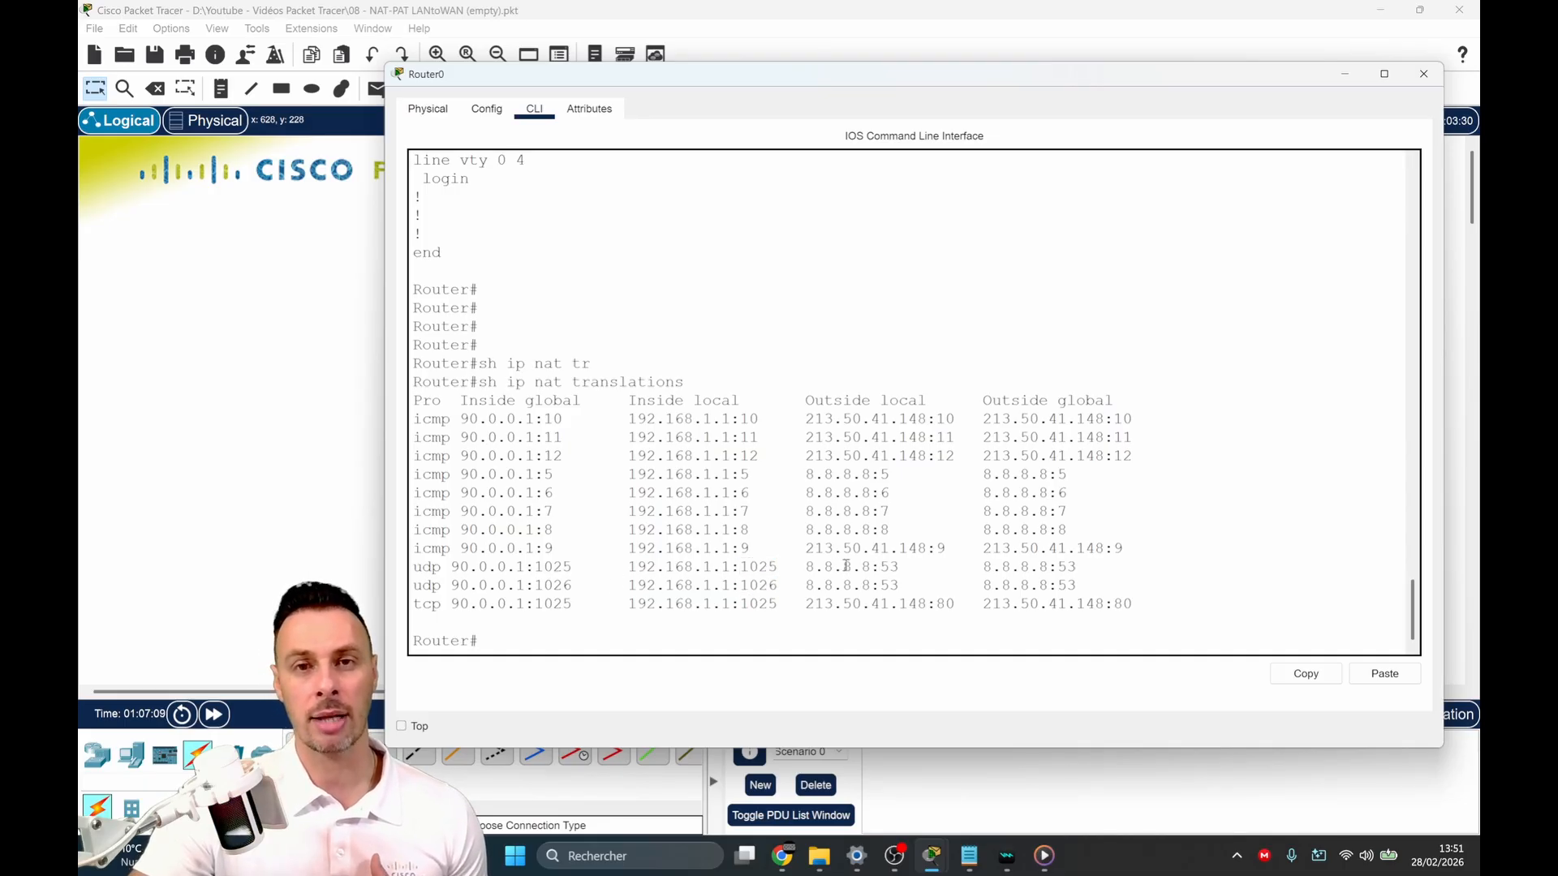
Step: Highlight the UDP destination ports, ICMP inside local addresses and first inside global address to examine how local sessions are translated
drag(825, 566, 904, 585)
click(894, 578)
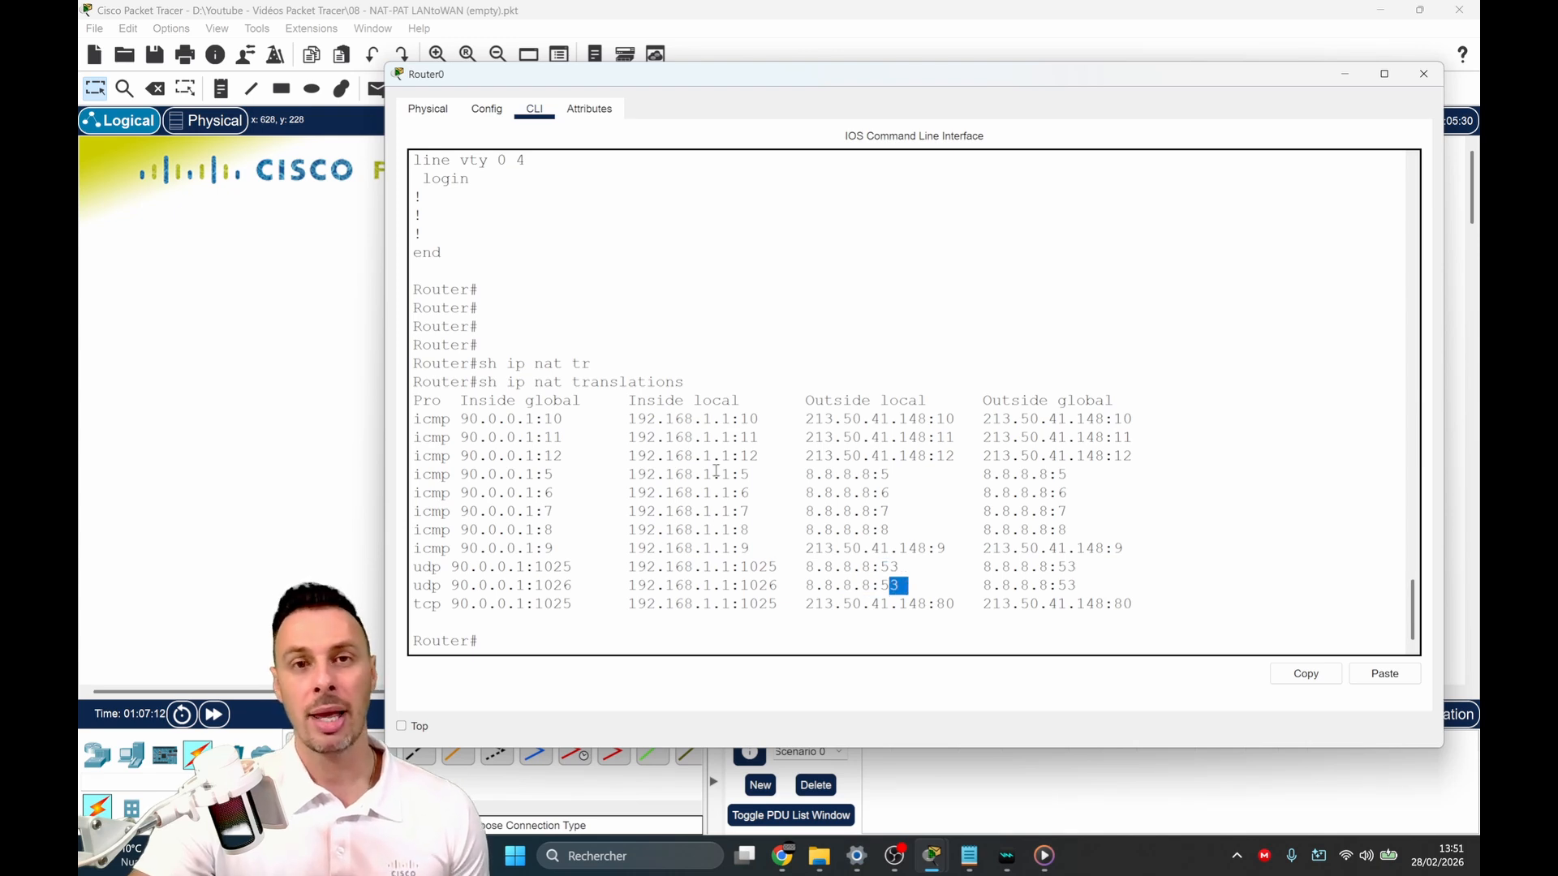
drag(702, 430, 732, 477)
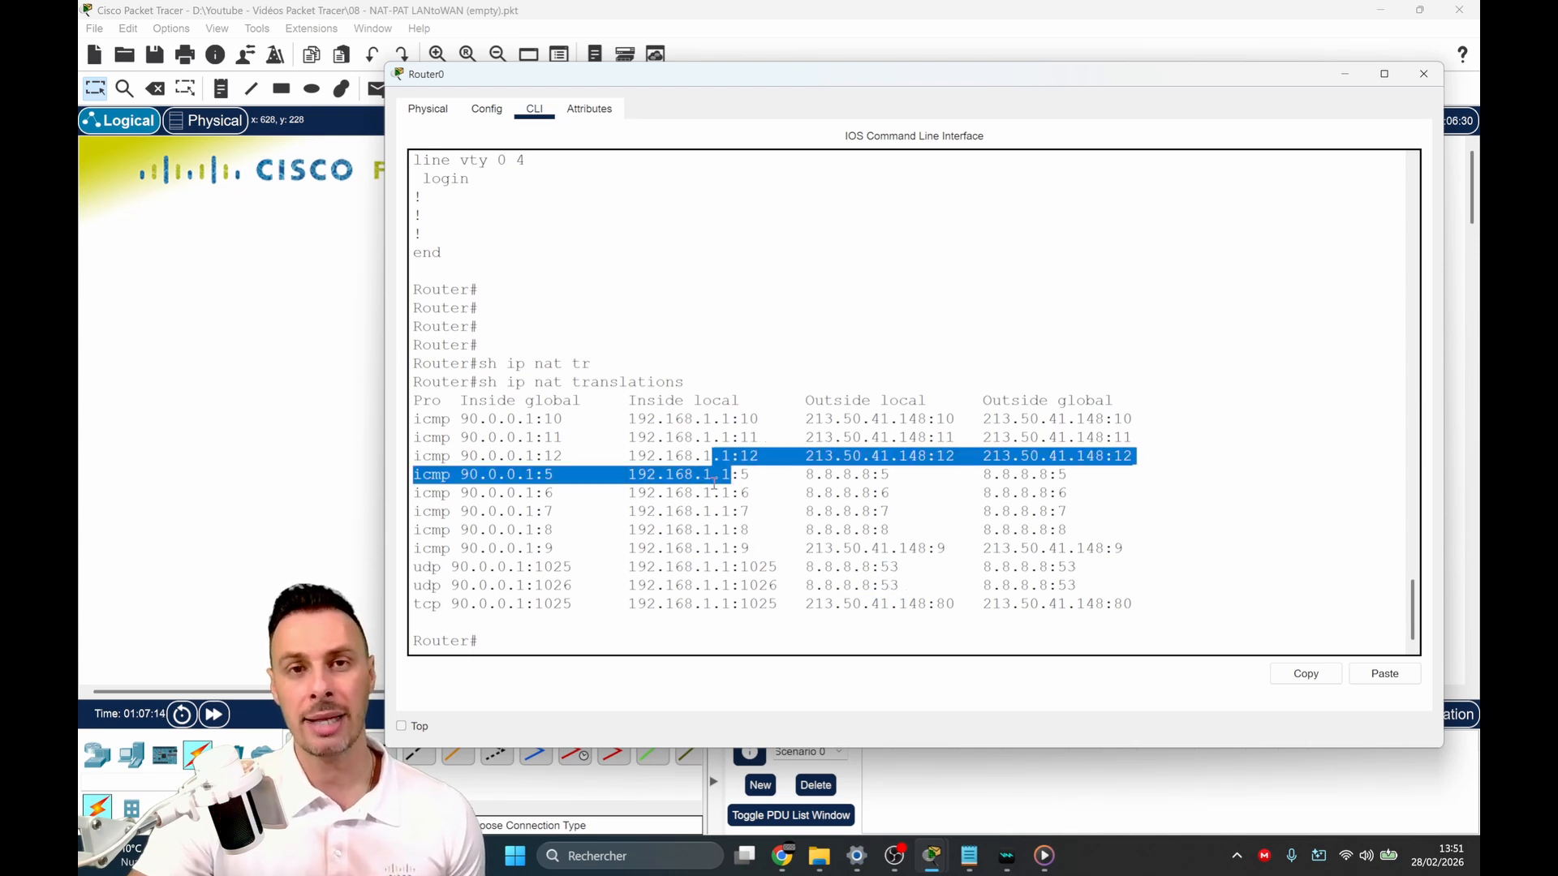
click(707, 534)
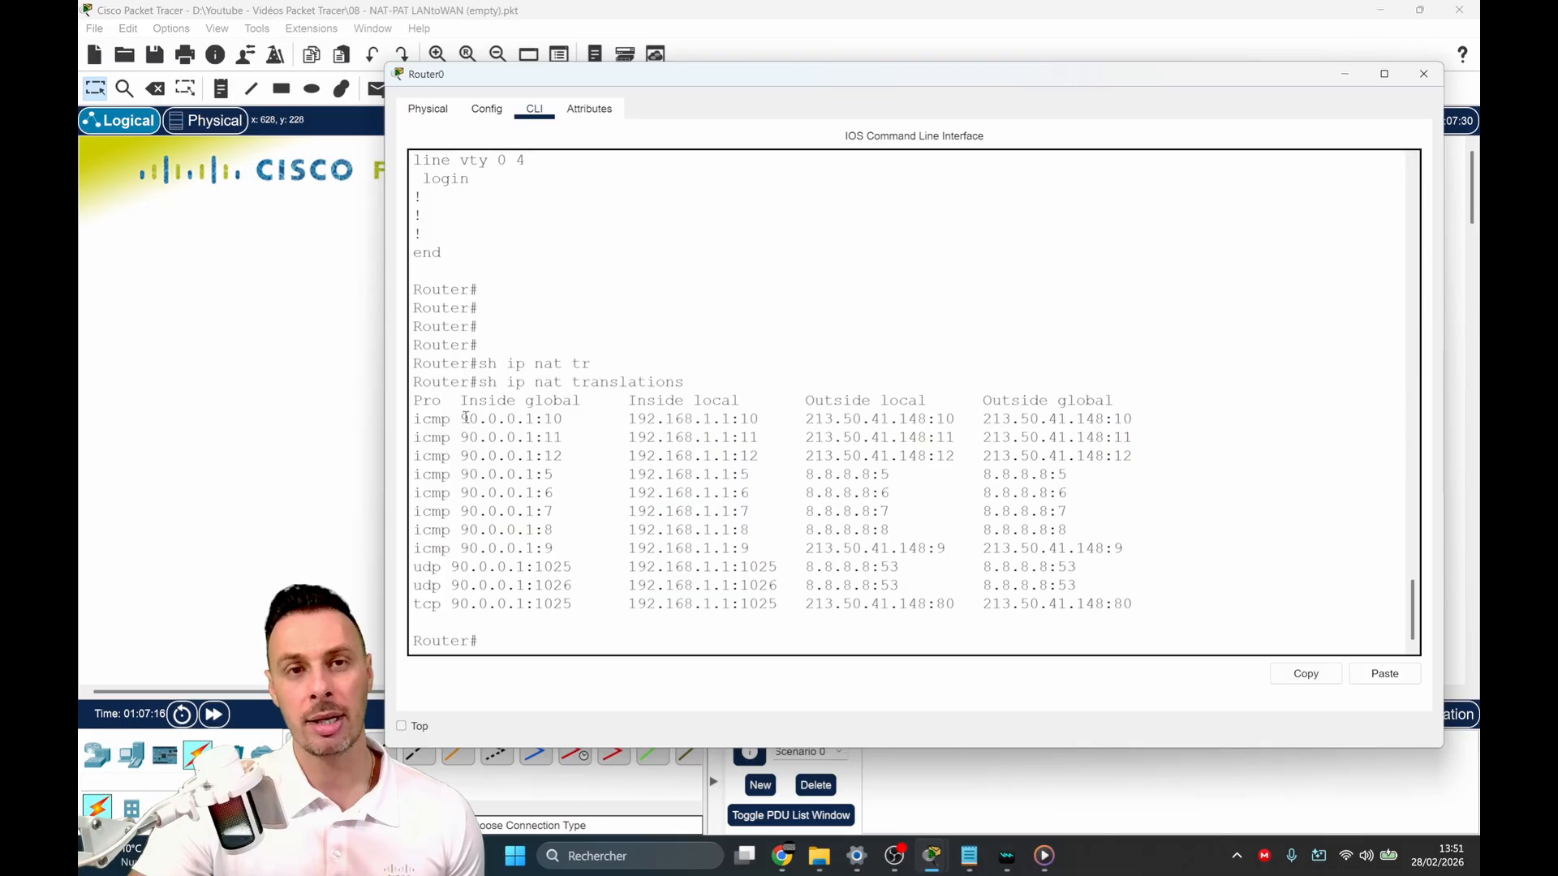
drag(462, 419, 537, 420)
click(525, 423)
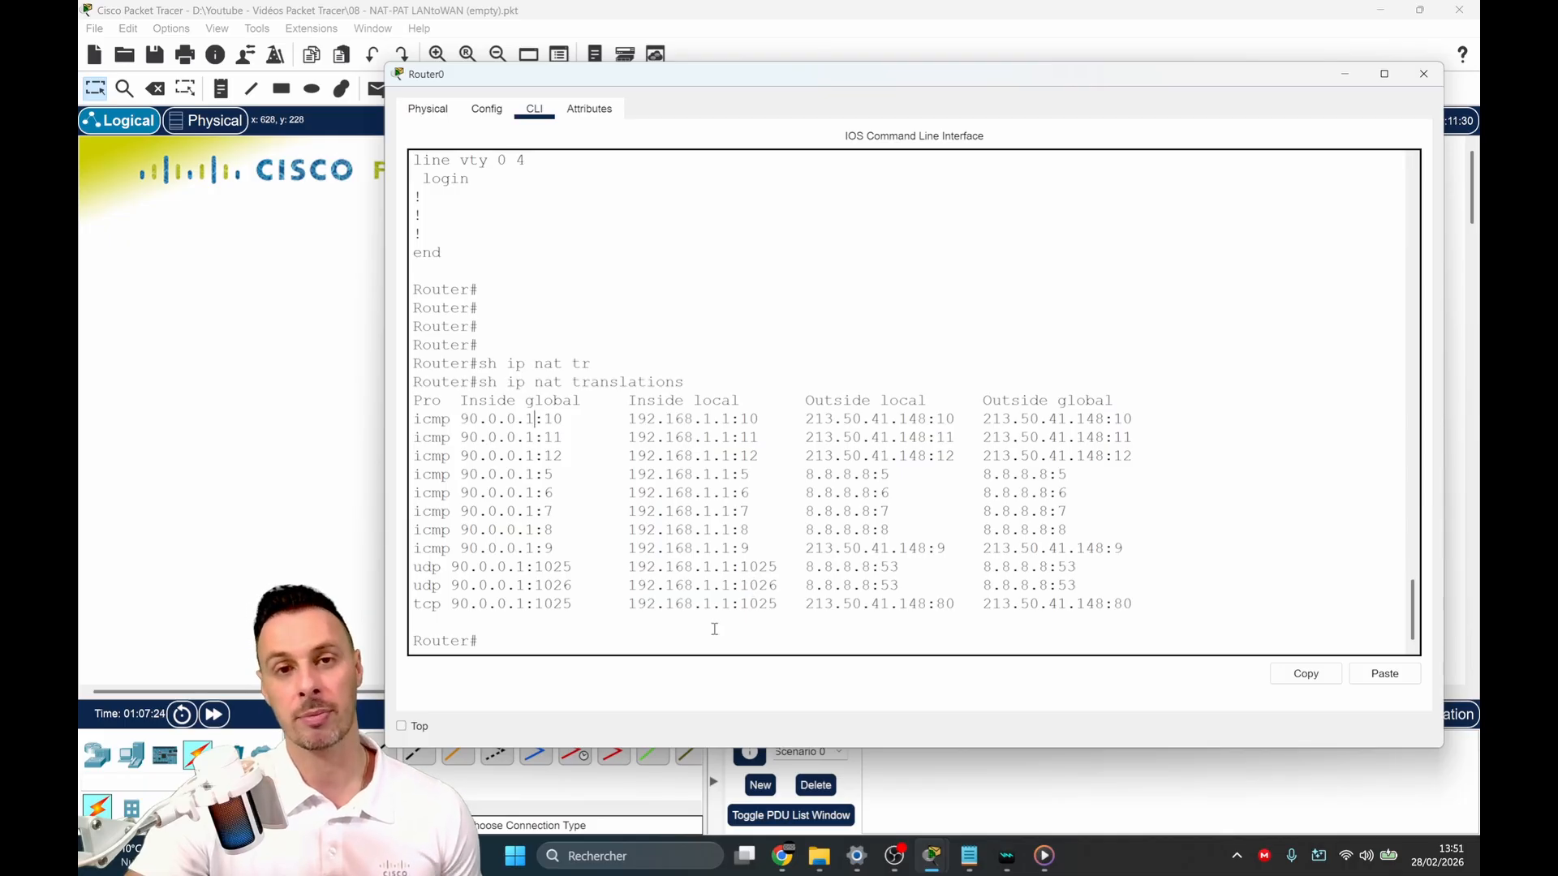
Step: Browse to google.com from PC1's web browser, and close PC1's window
click(377, 526)
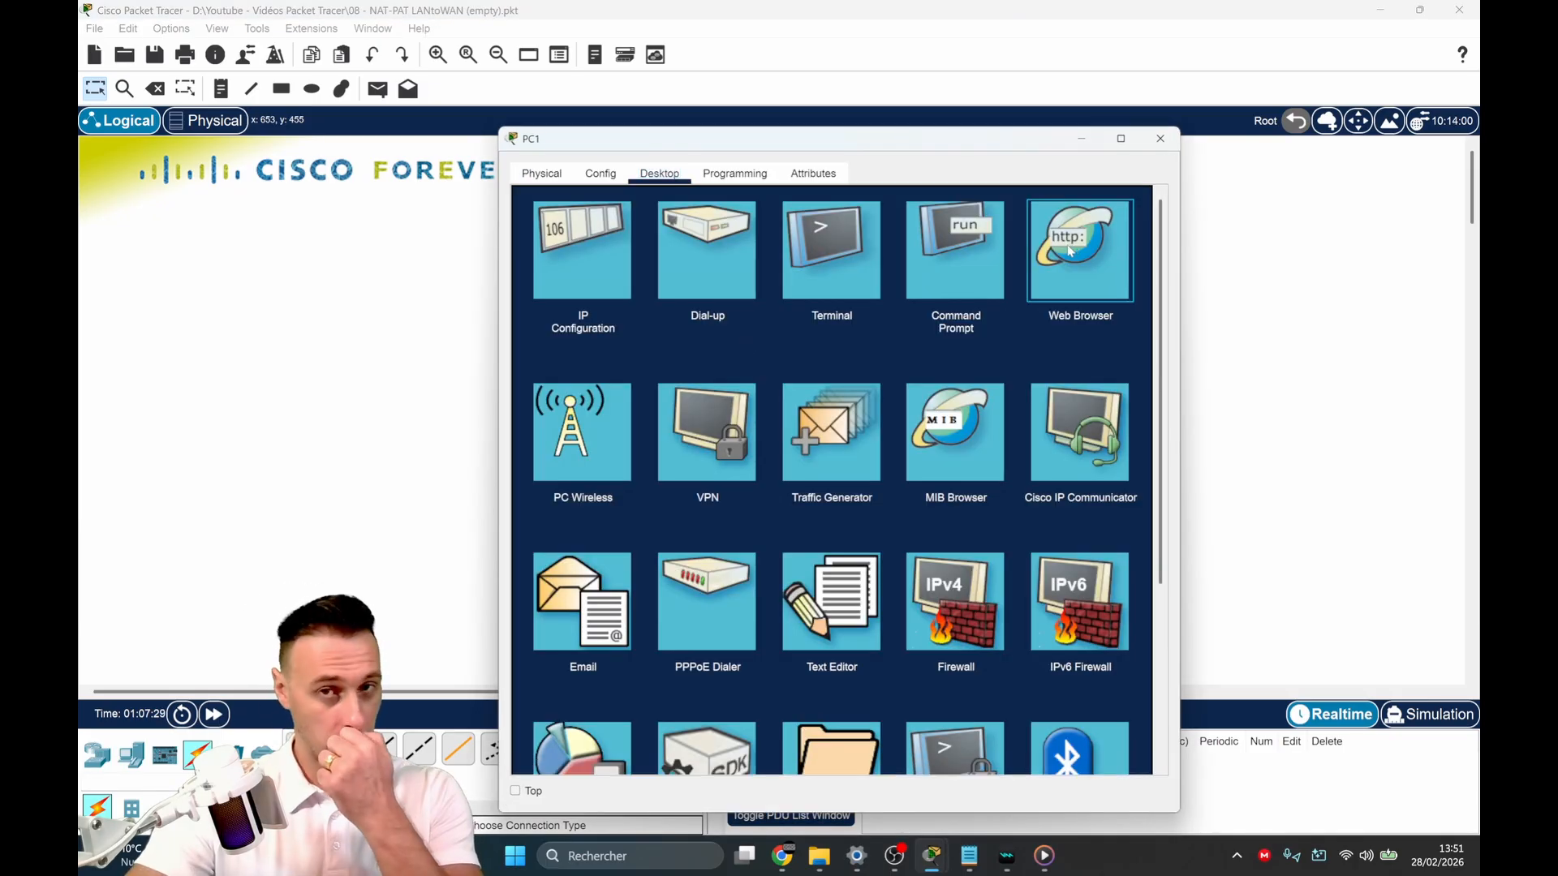
click(1069, 251)
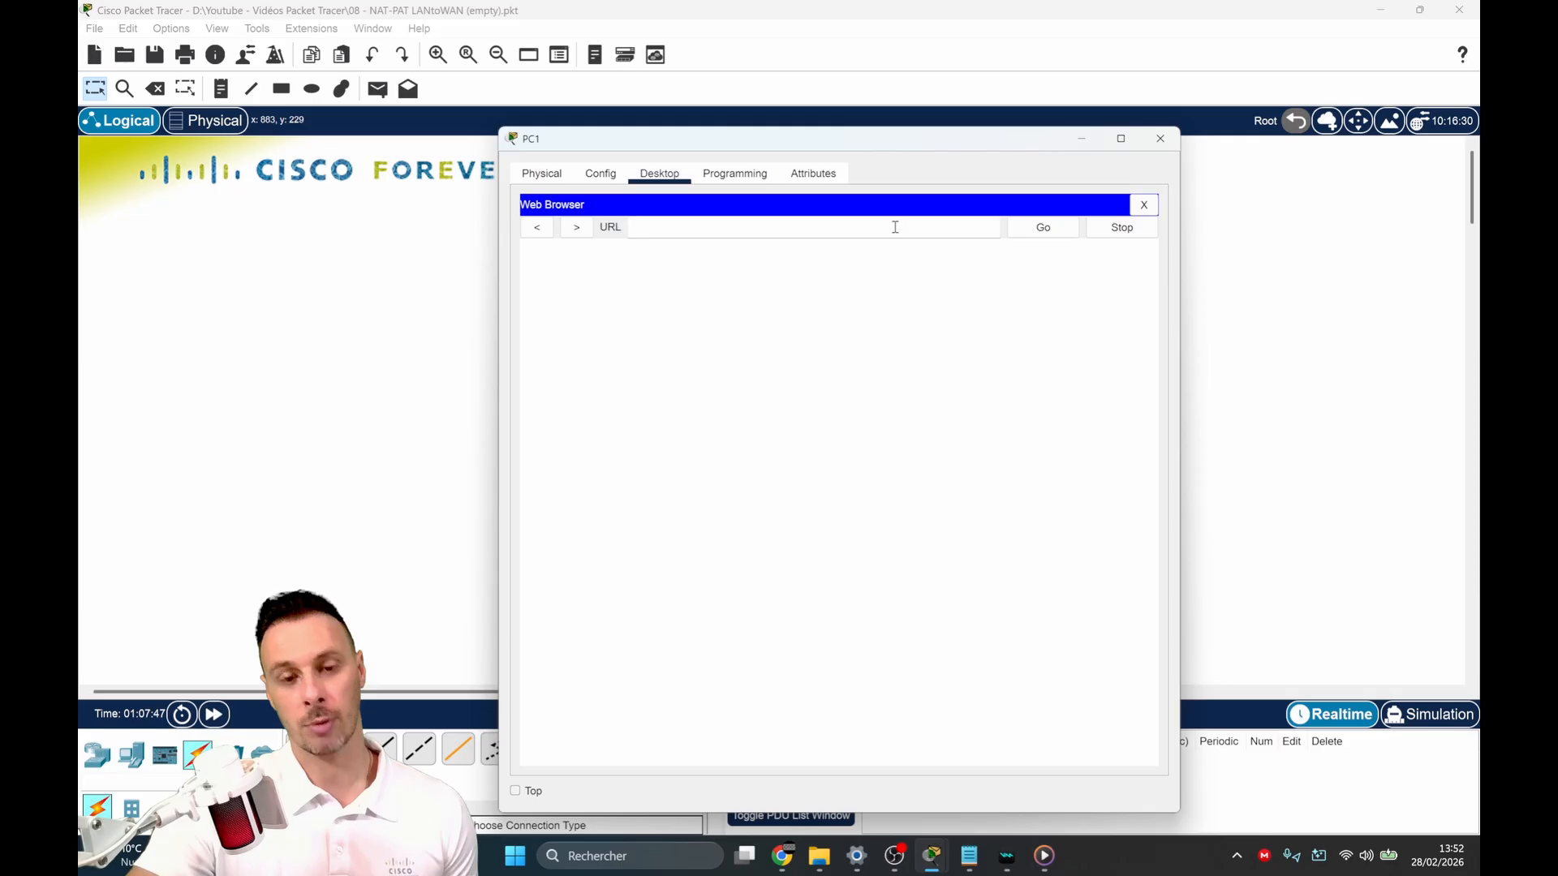
text(google.com)
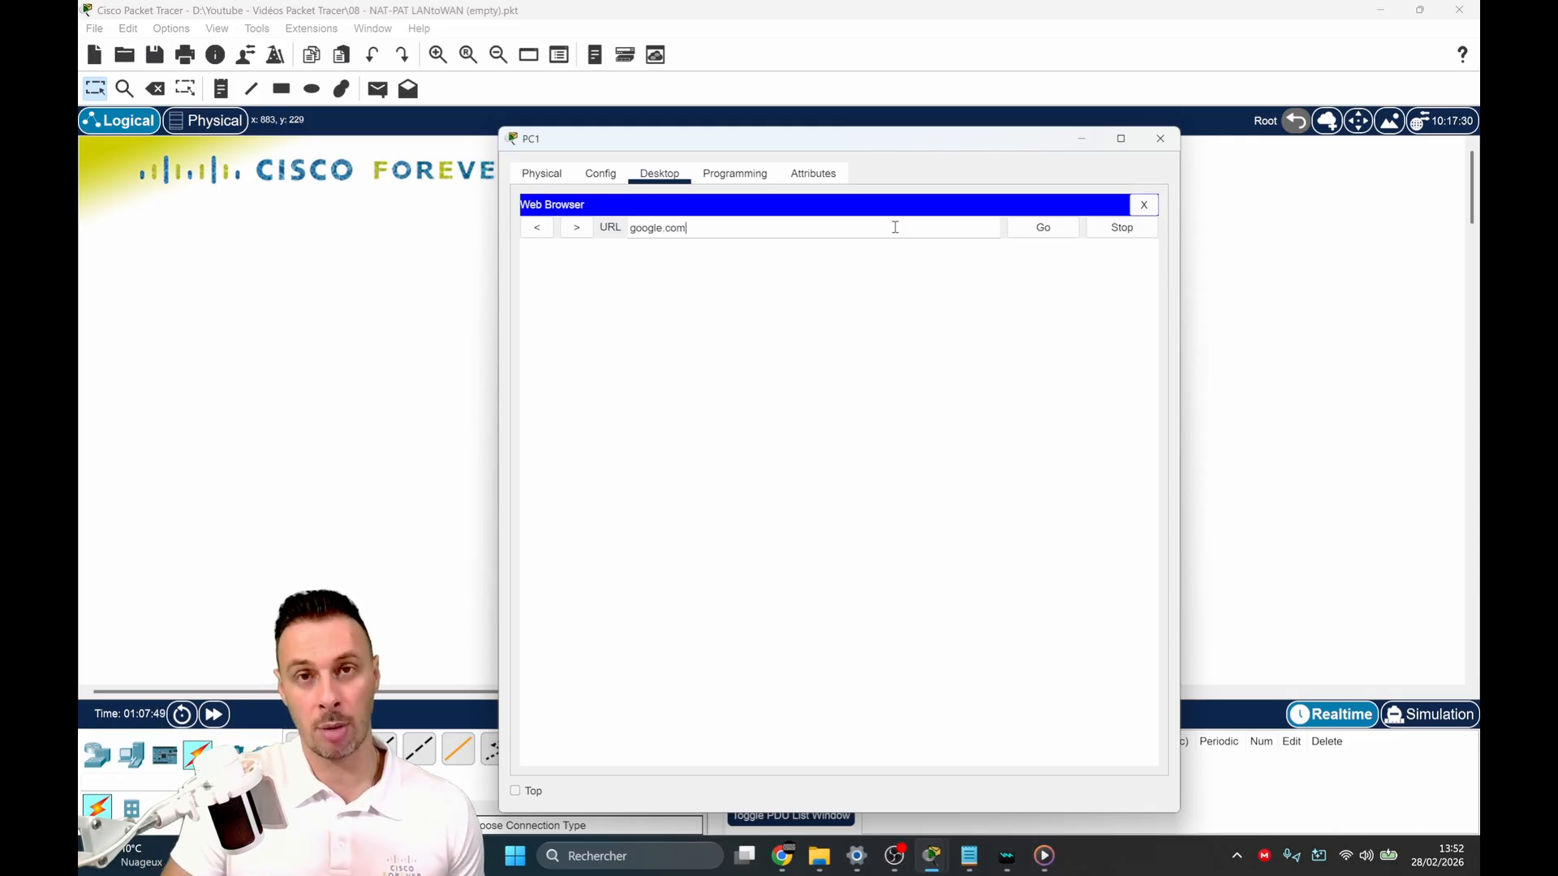
key(Return)
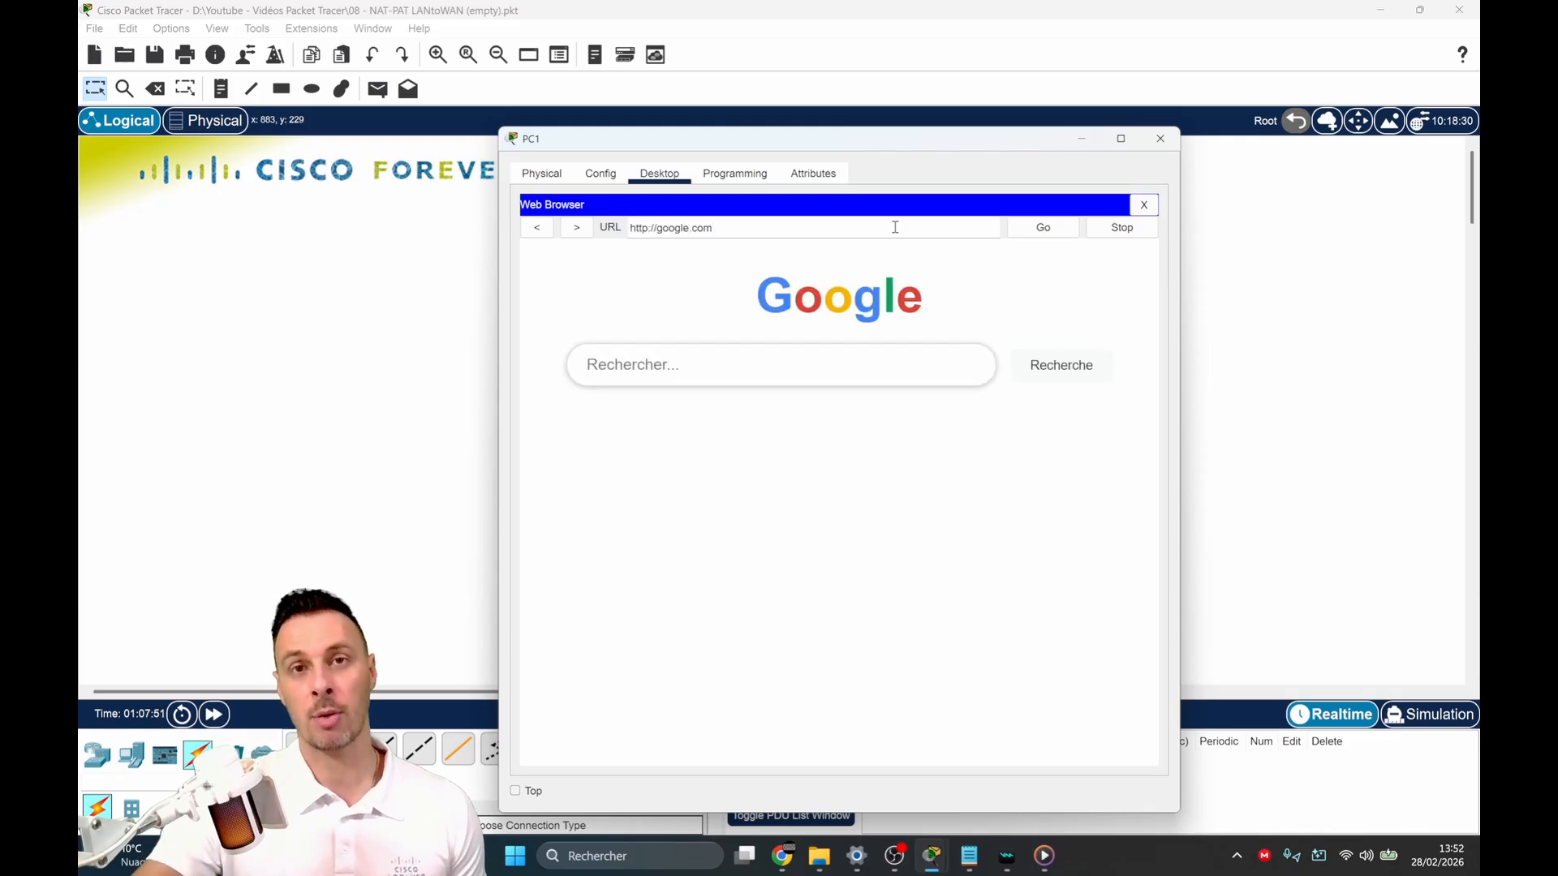
click(1160, 138)
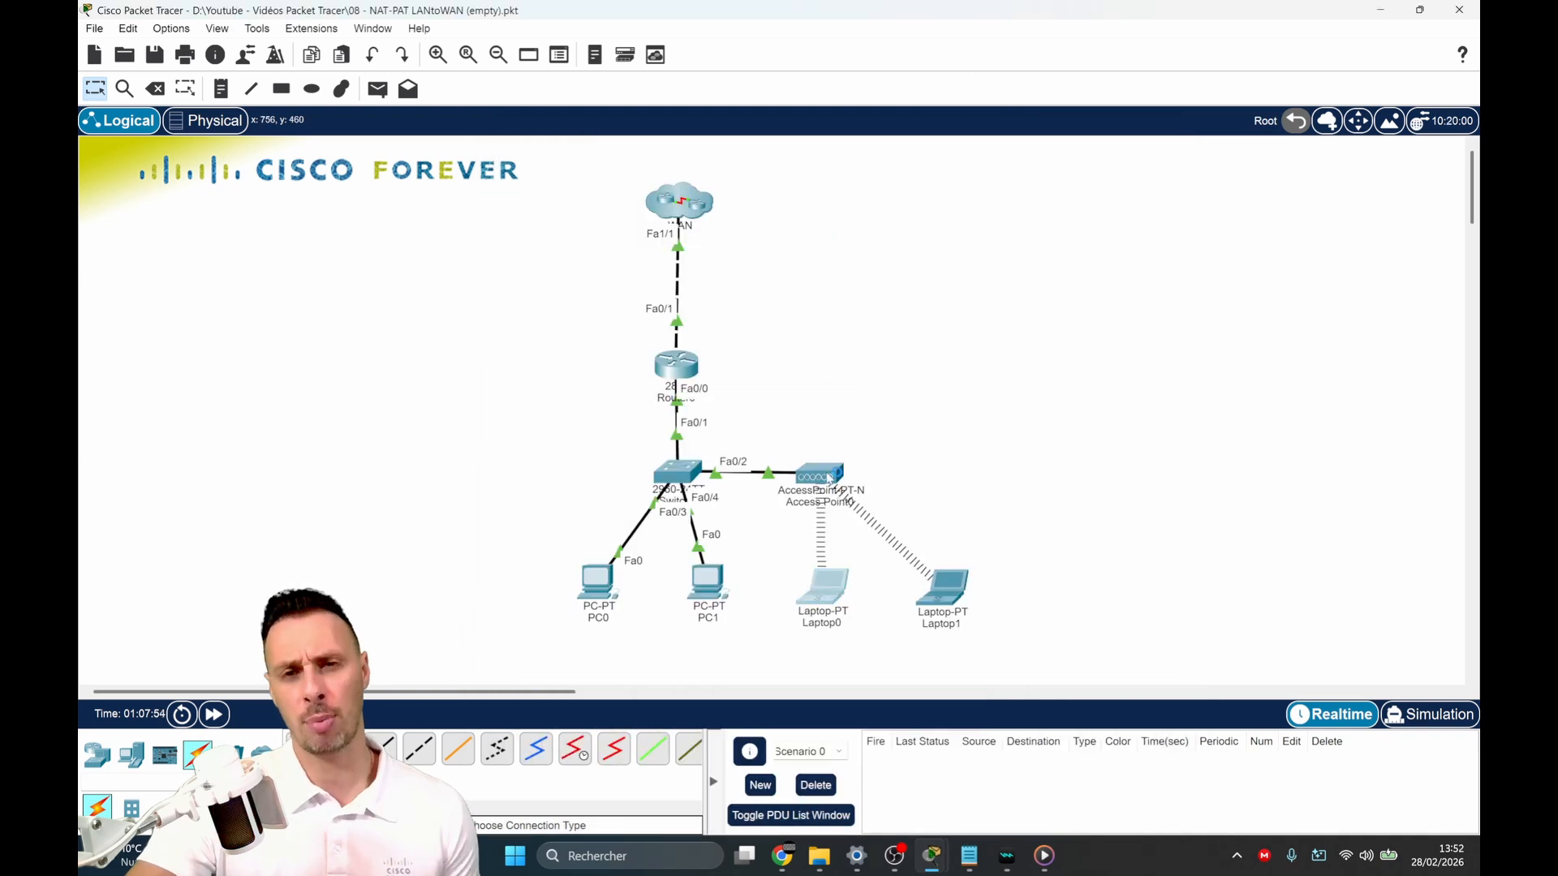
Step: Load google.com in Laptop0's web browser, and close Laptop0's window
click(832, 591)
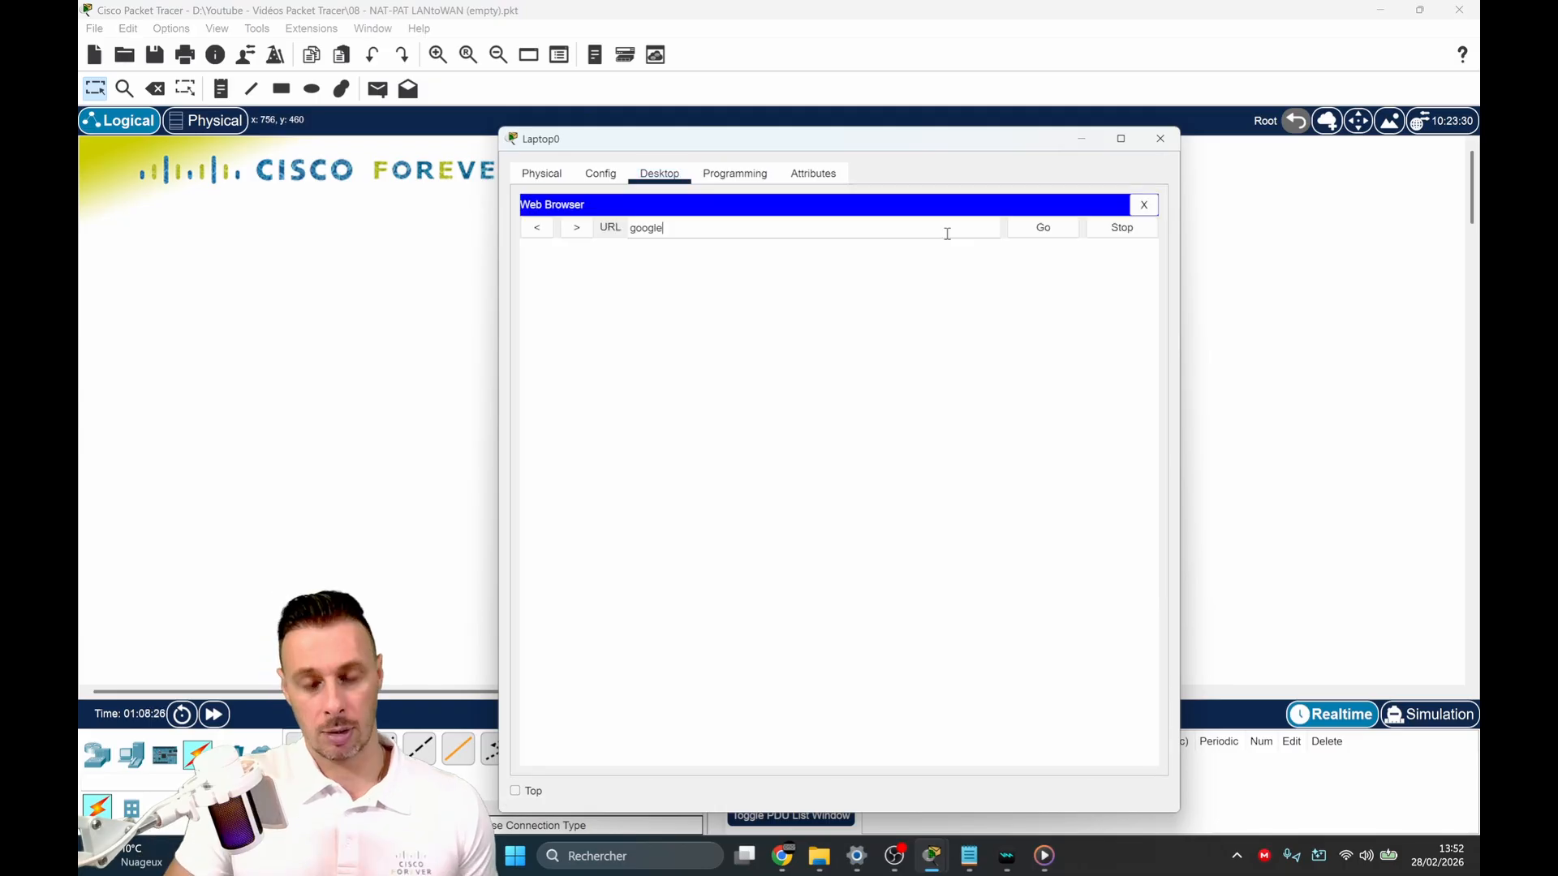
text(.com)
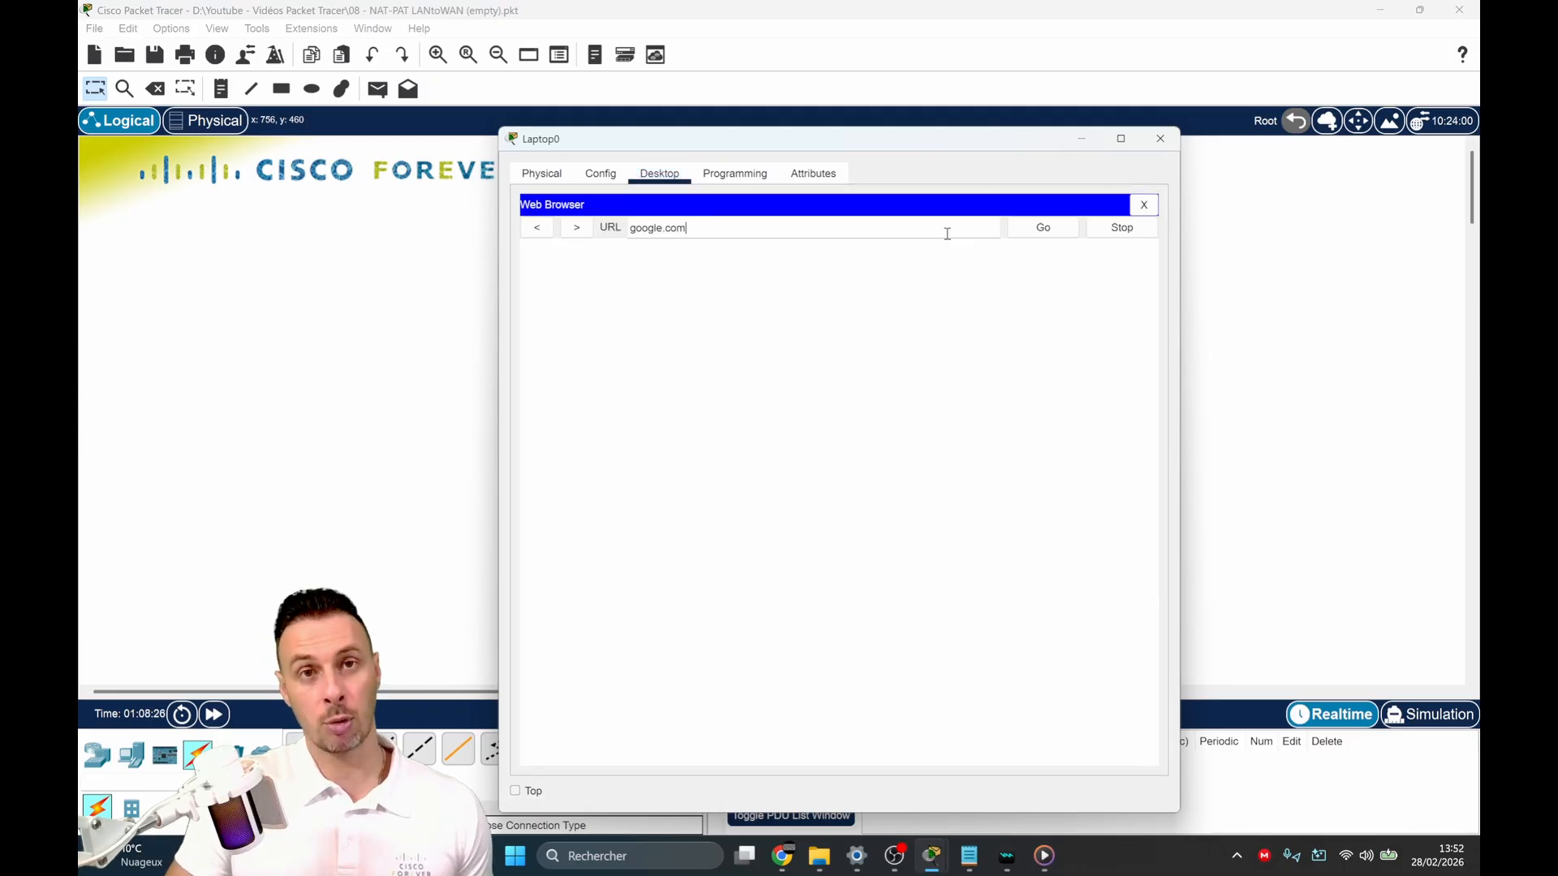
key(Return)
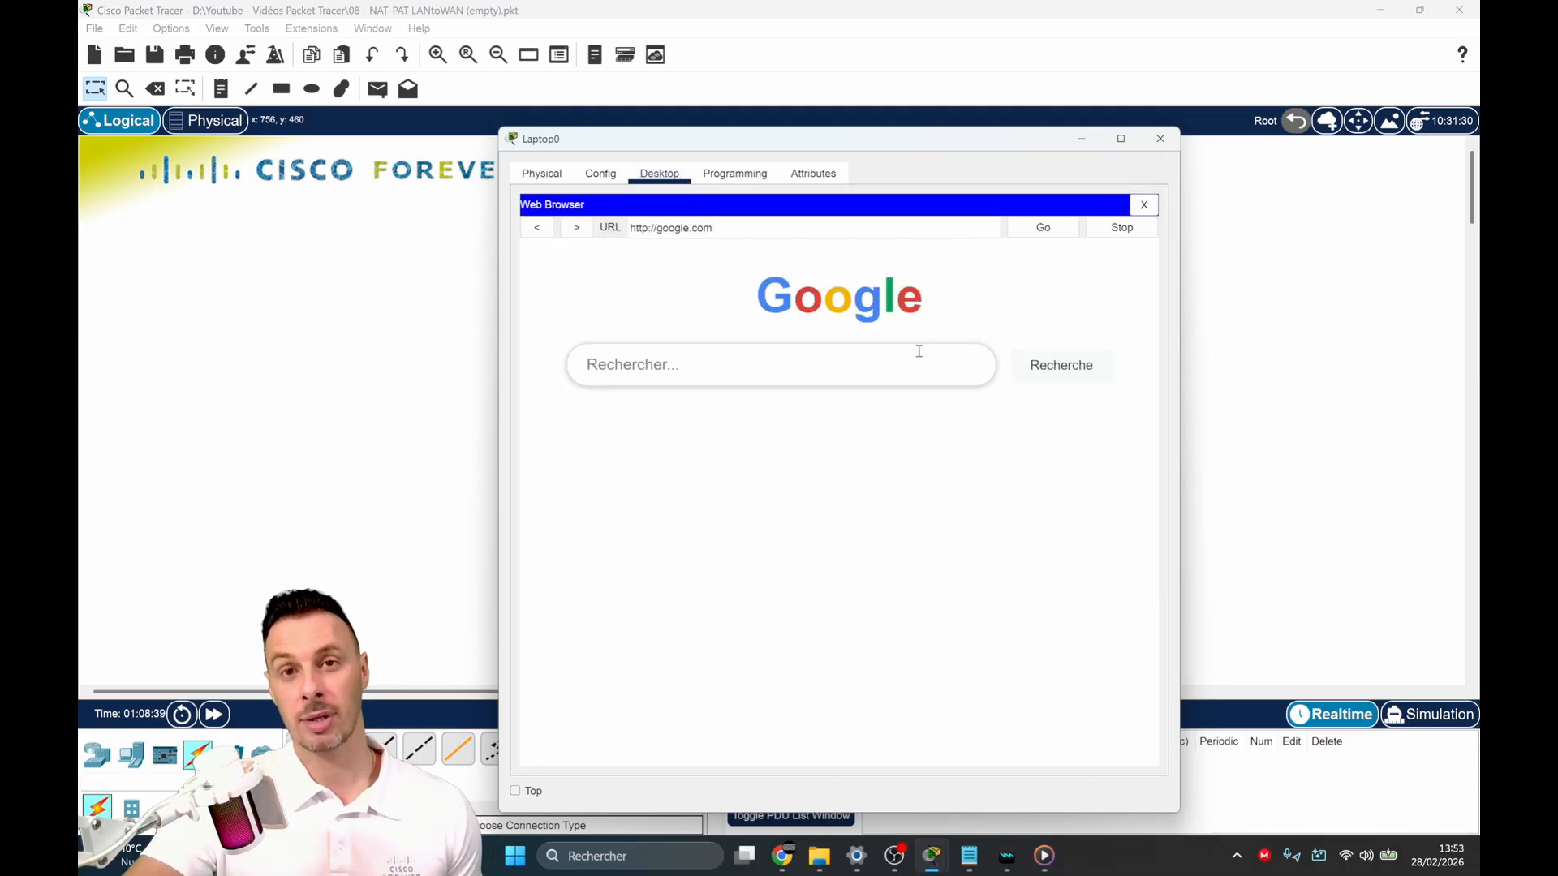
click(1158, 138)
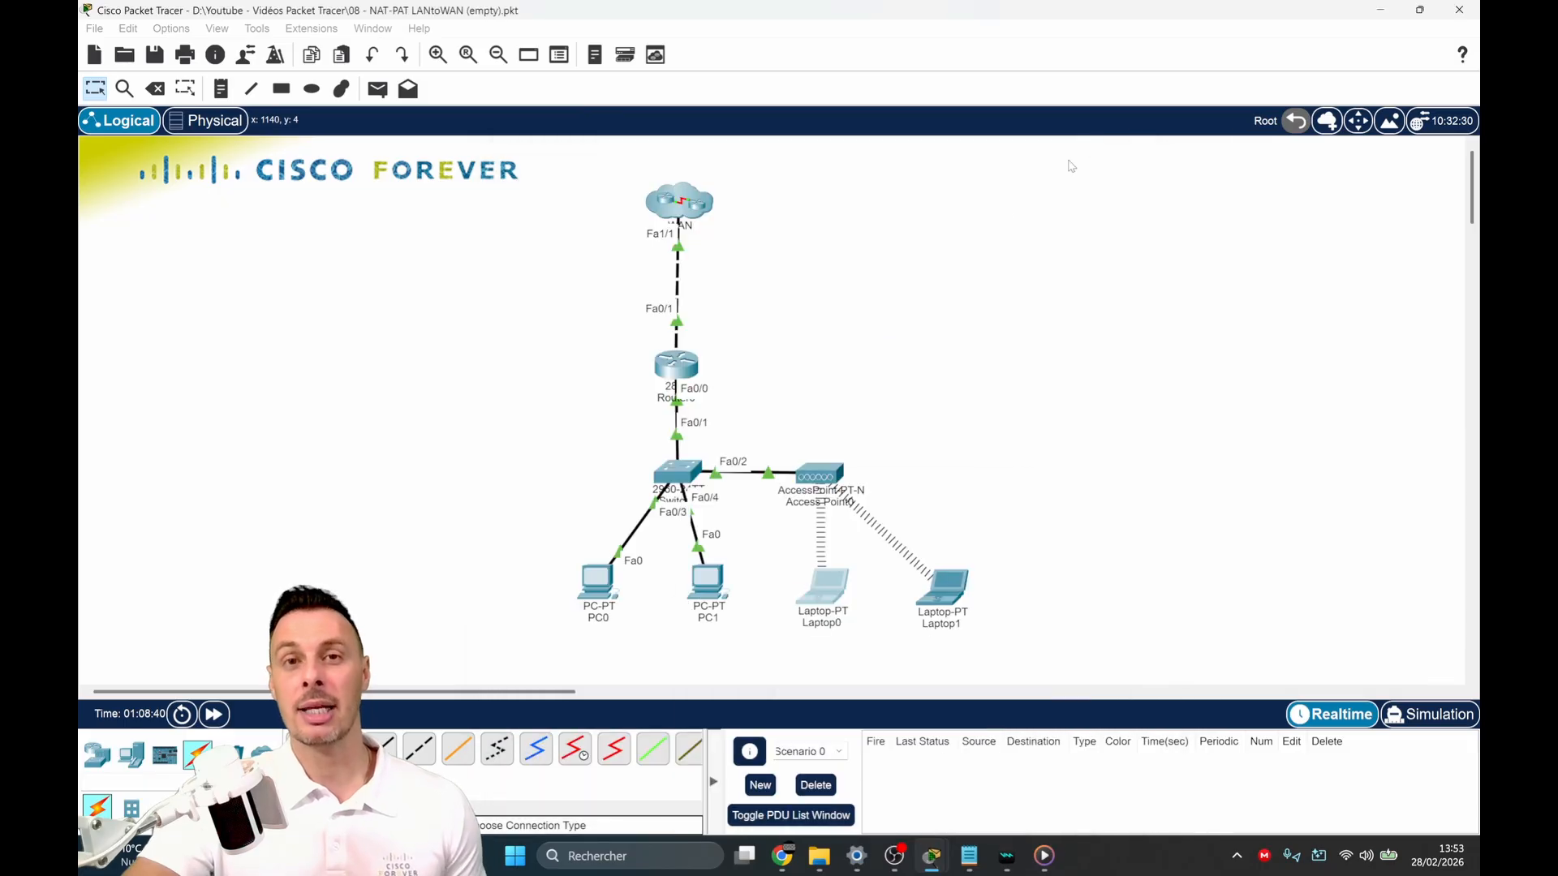
Step: Reopen Router0's CLI and bring up a fresh prompt
click(676, 365)
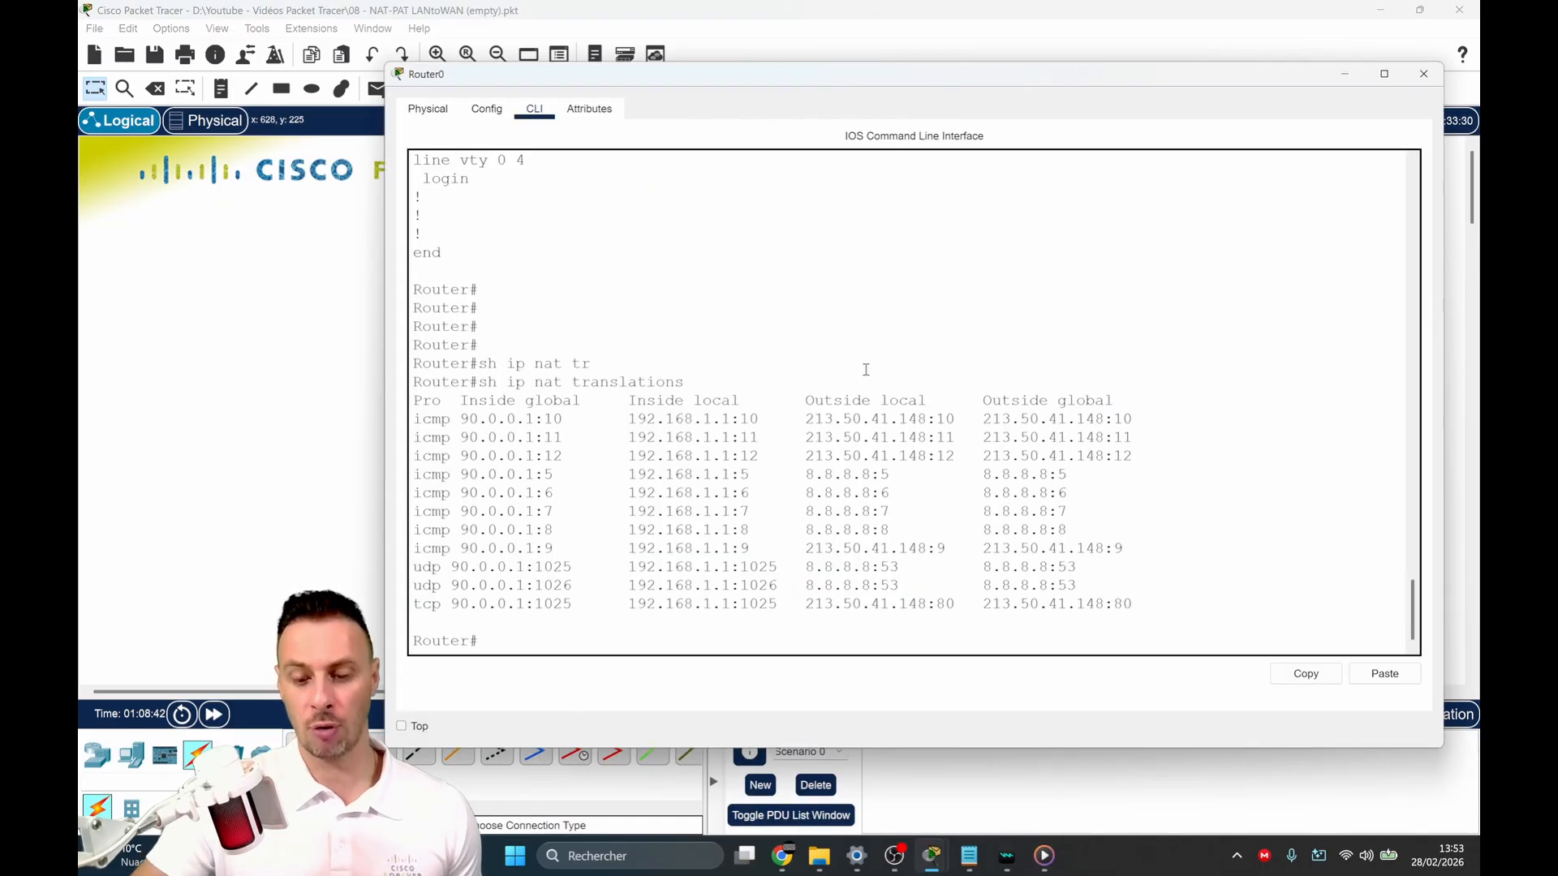
key(Return)
key(Return)
key(Up)
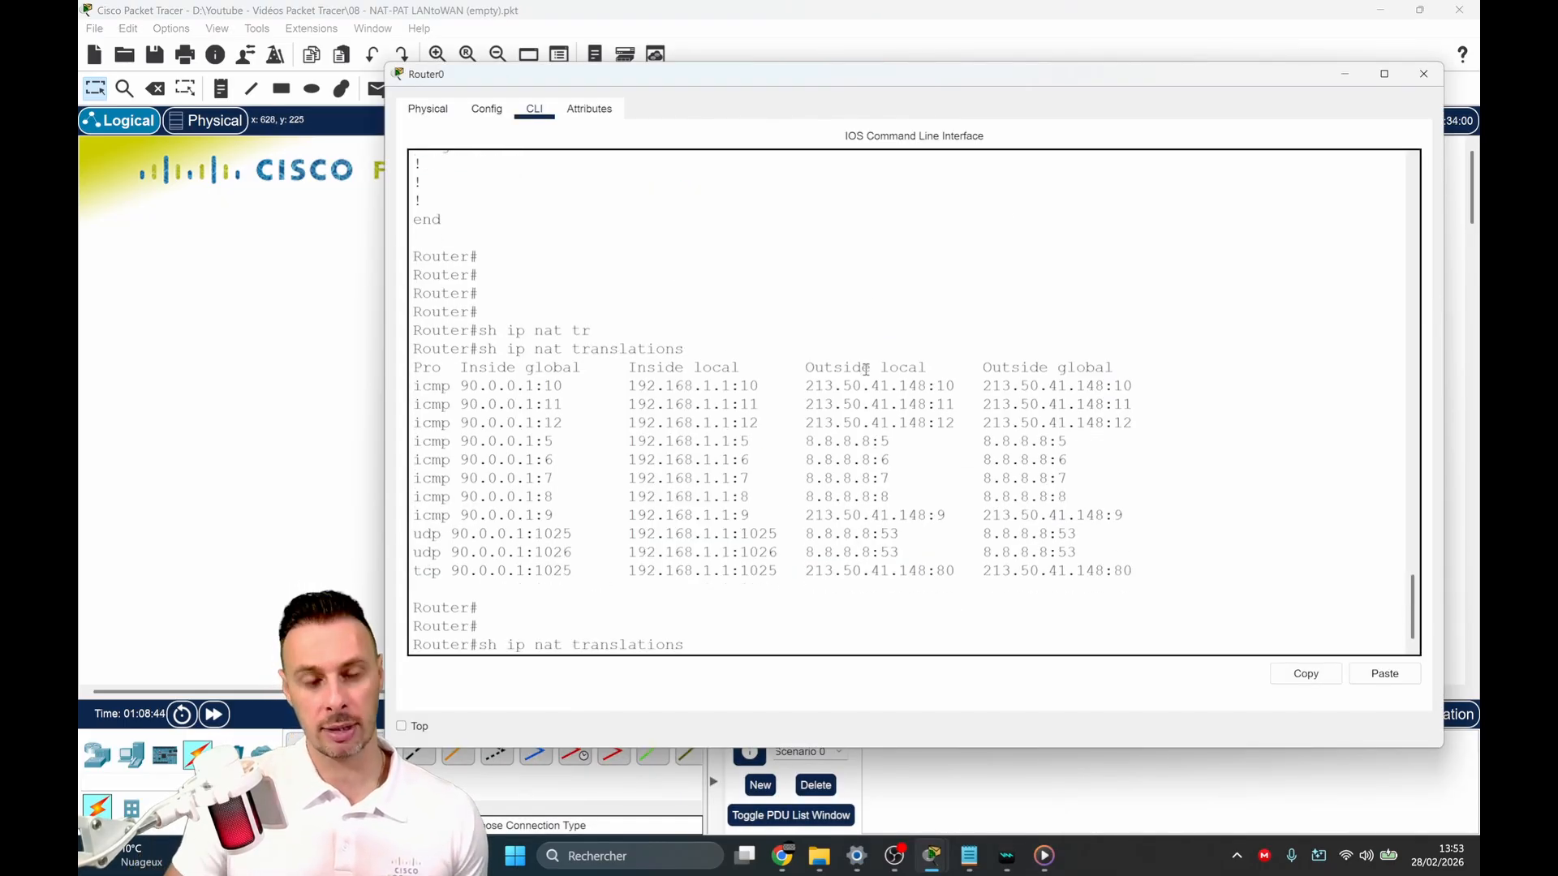
key(Up)
key(Return)
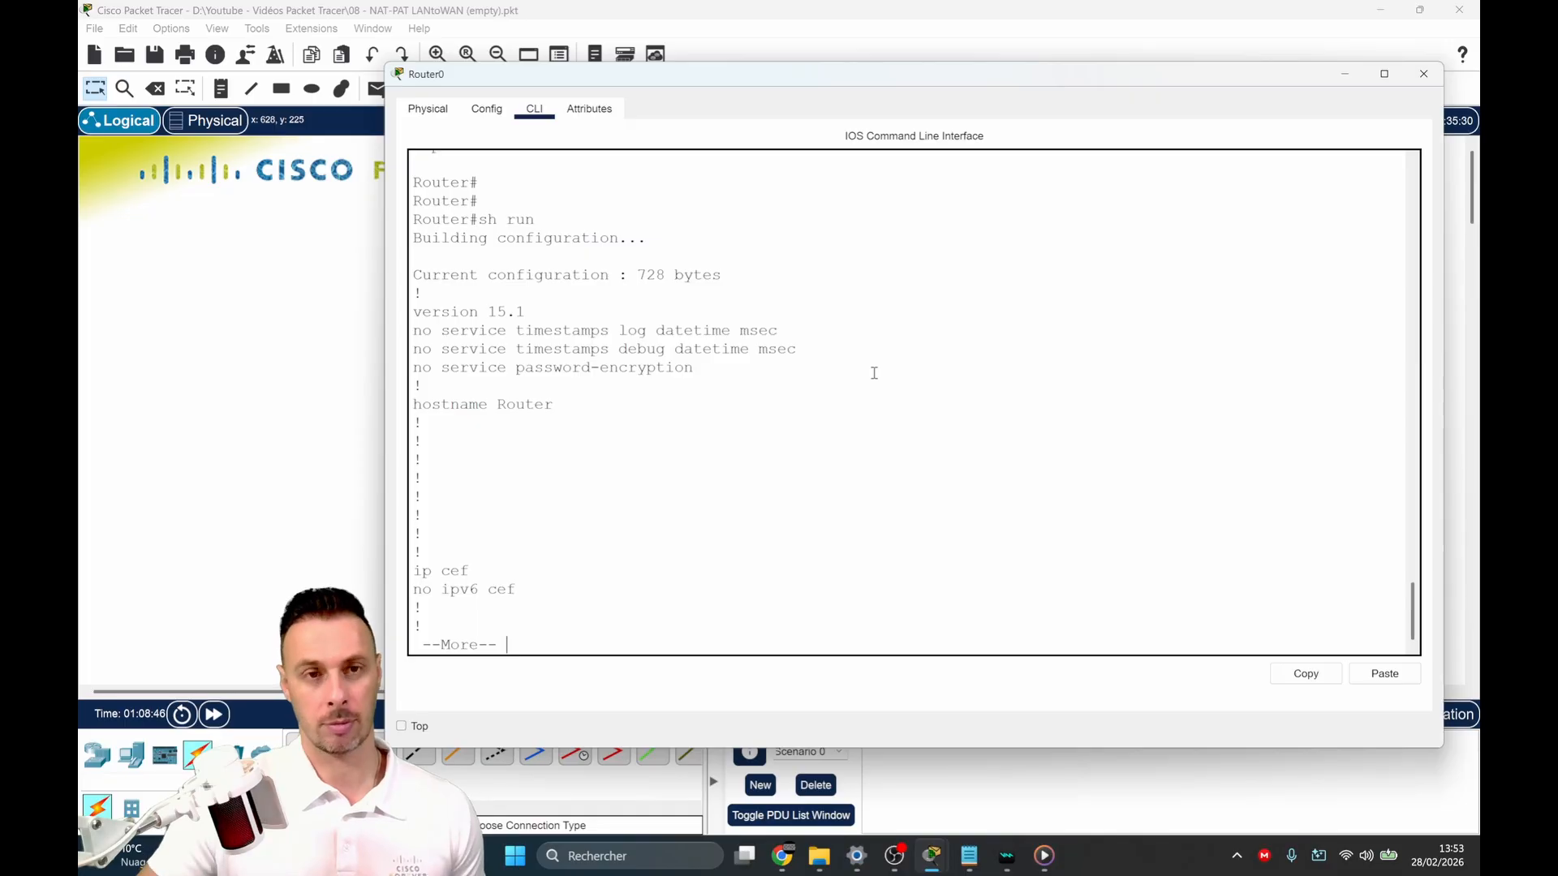
key(space)
Step: Quit the configuration listing and display Router0's current NAT table with sh ip nat translations
text(qsh ip n)
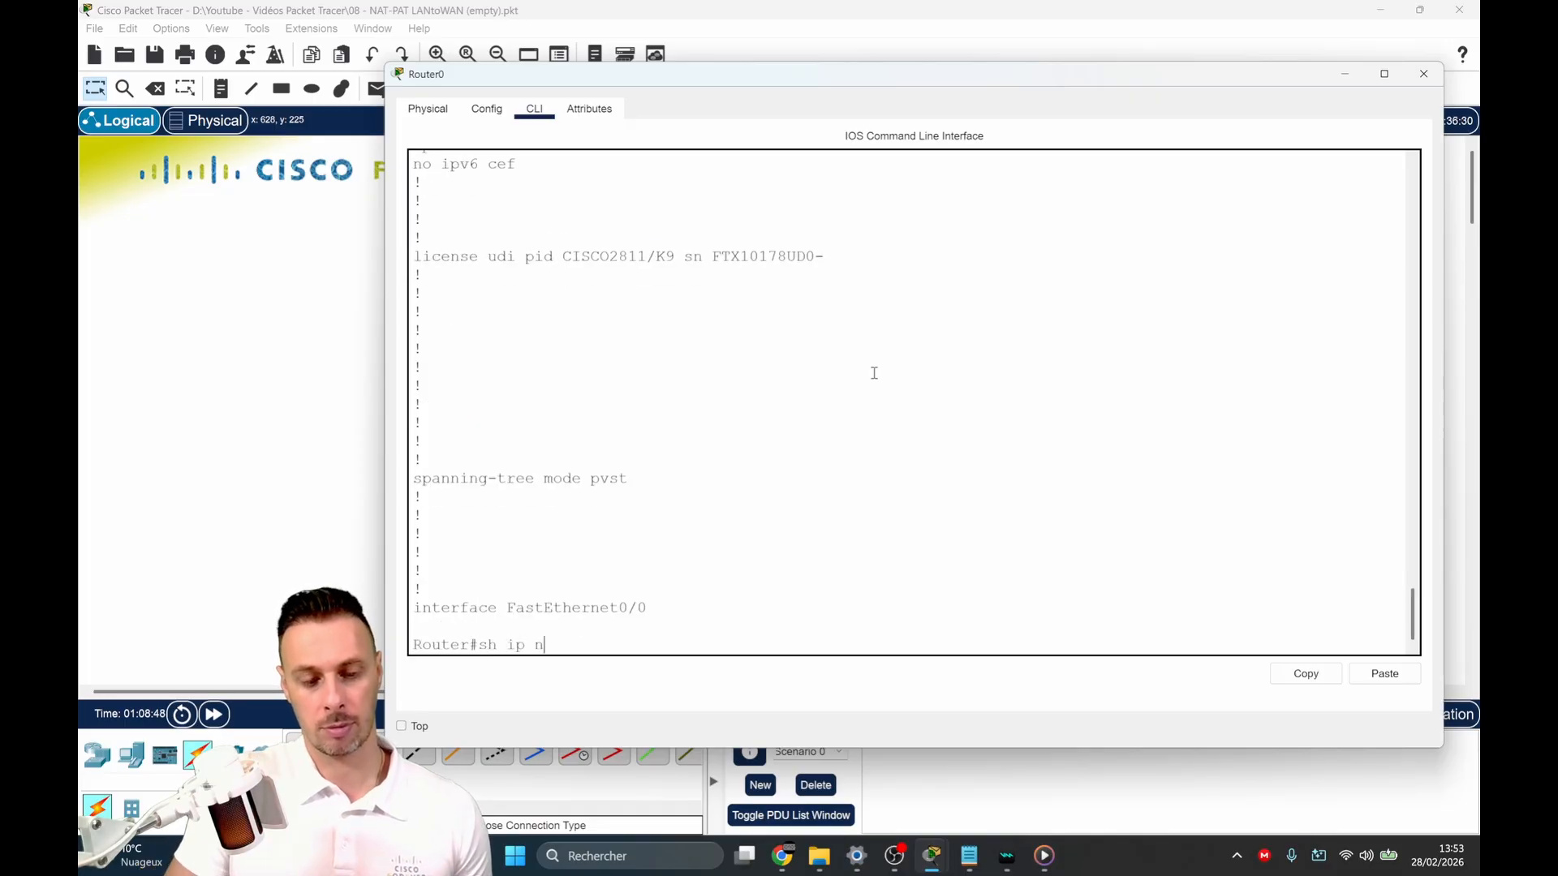
text(at tr)
key(Tab)
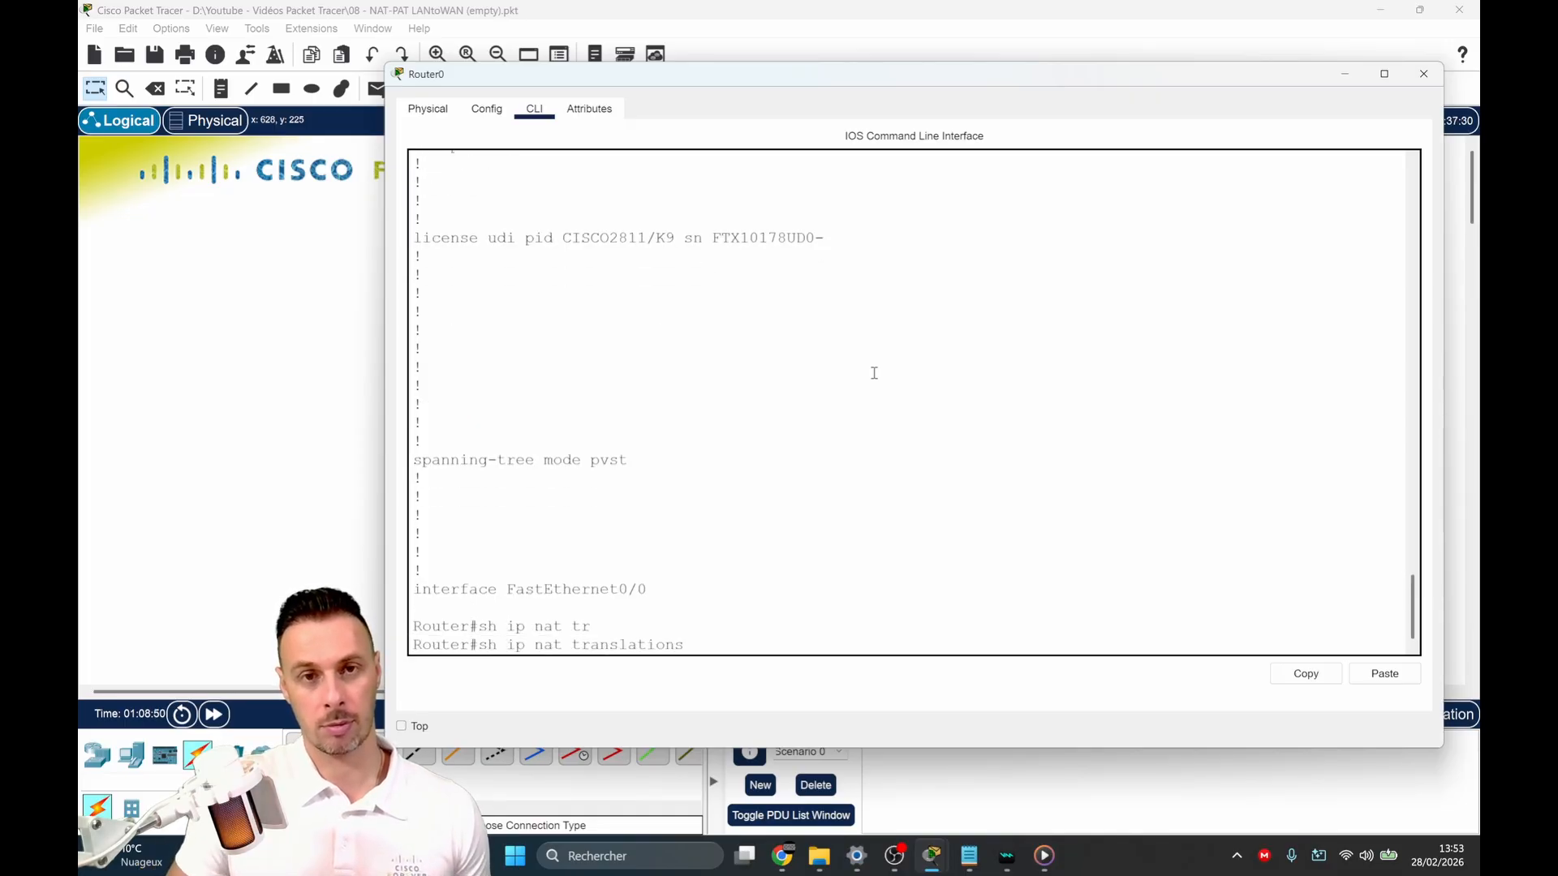
key(Return)
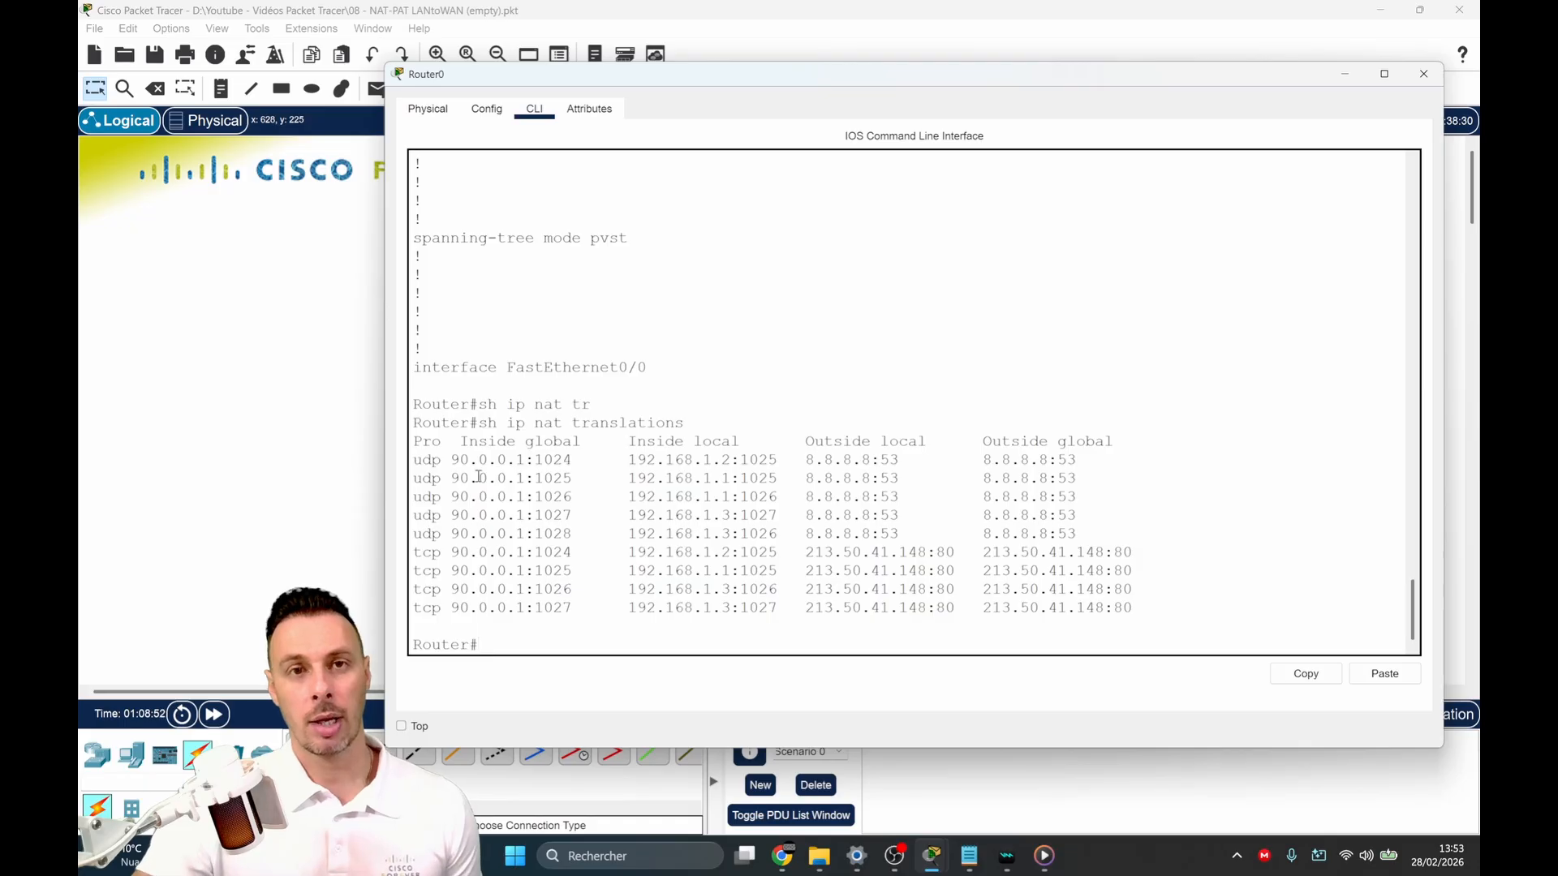
Step: Highlight the different inside local hosts and their outside local port 80 to examine which host opened each web session
drag(677, 460, 738, 460)
drag(693, 515, 740, 516)
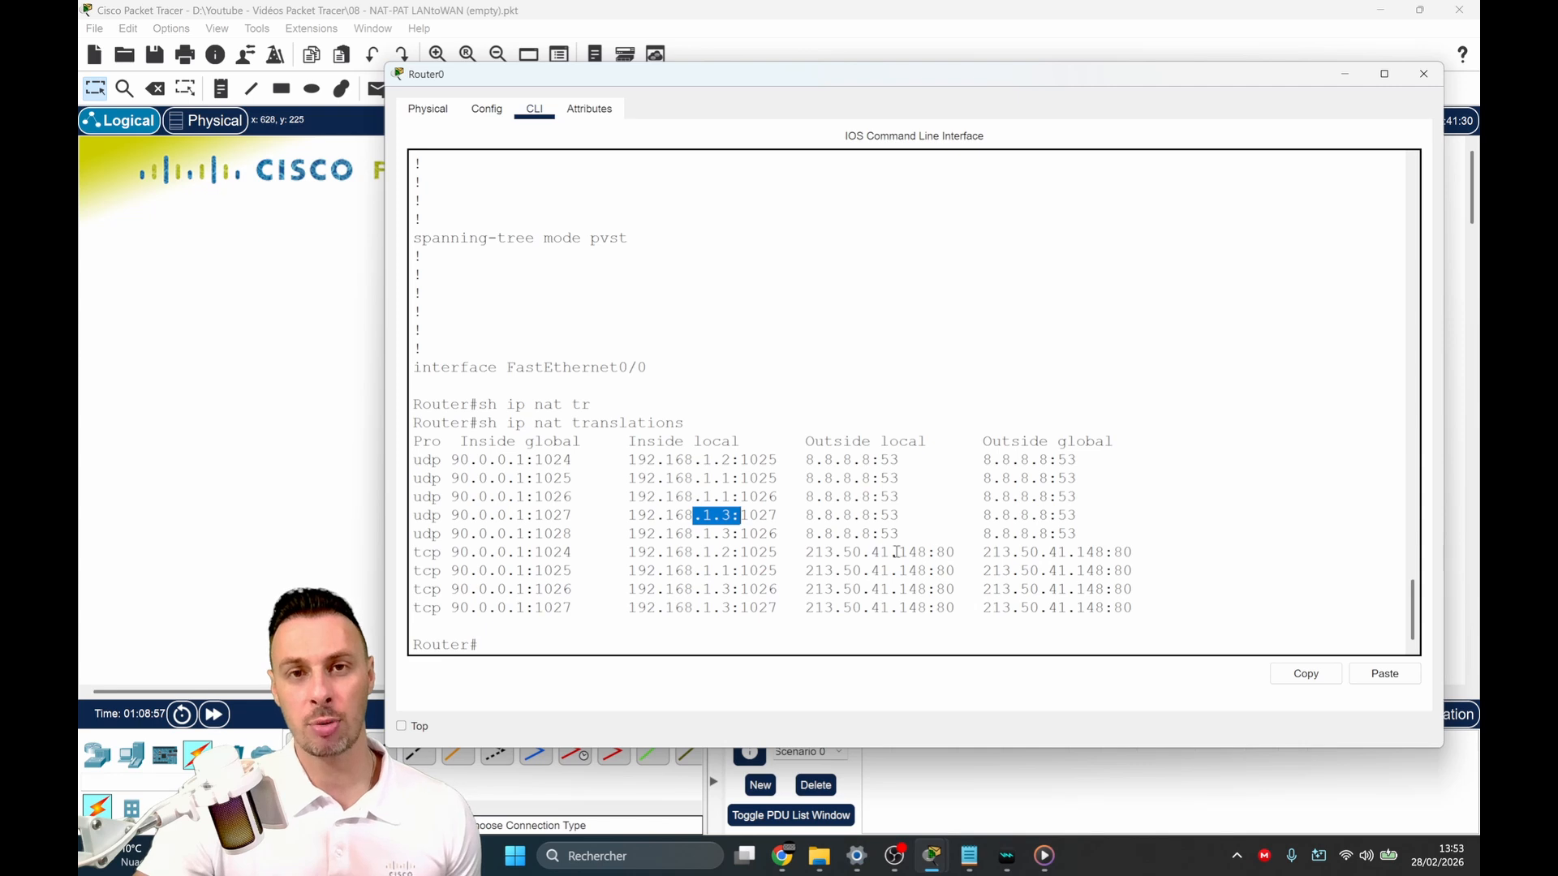
drag(713, 570, 741, 571)
drag(934, 571, 955, 571)
drag(716, 551, 742, 552)
drag(927, 551, 955, 552)
drag(710, 590, 761, 591)
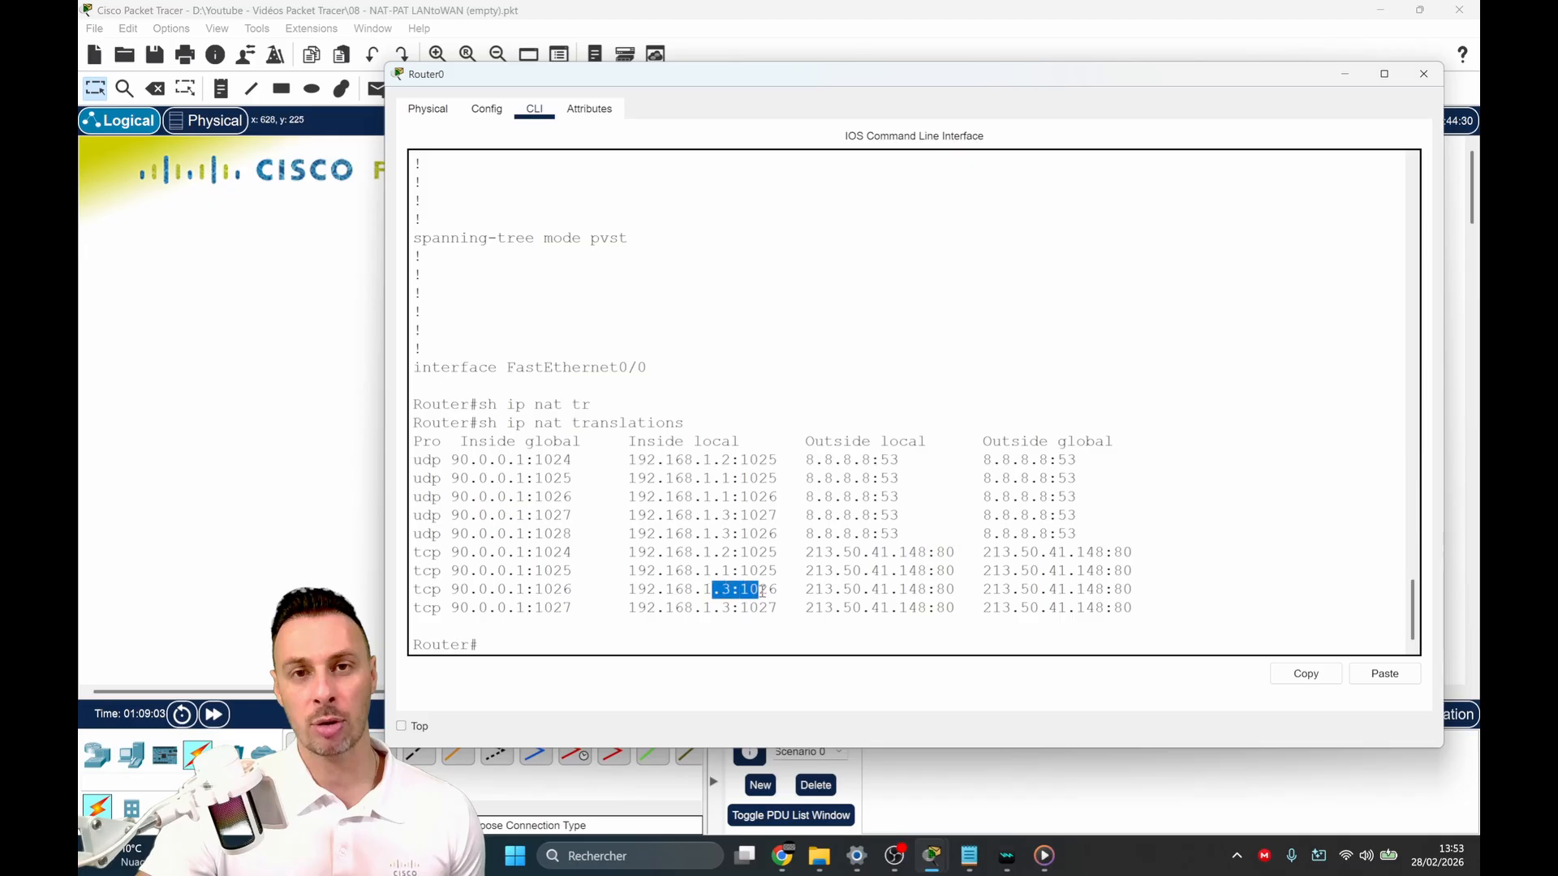
drag(919, 590, 962, 609)
click(892, 590)
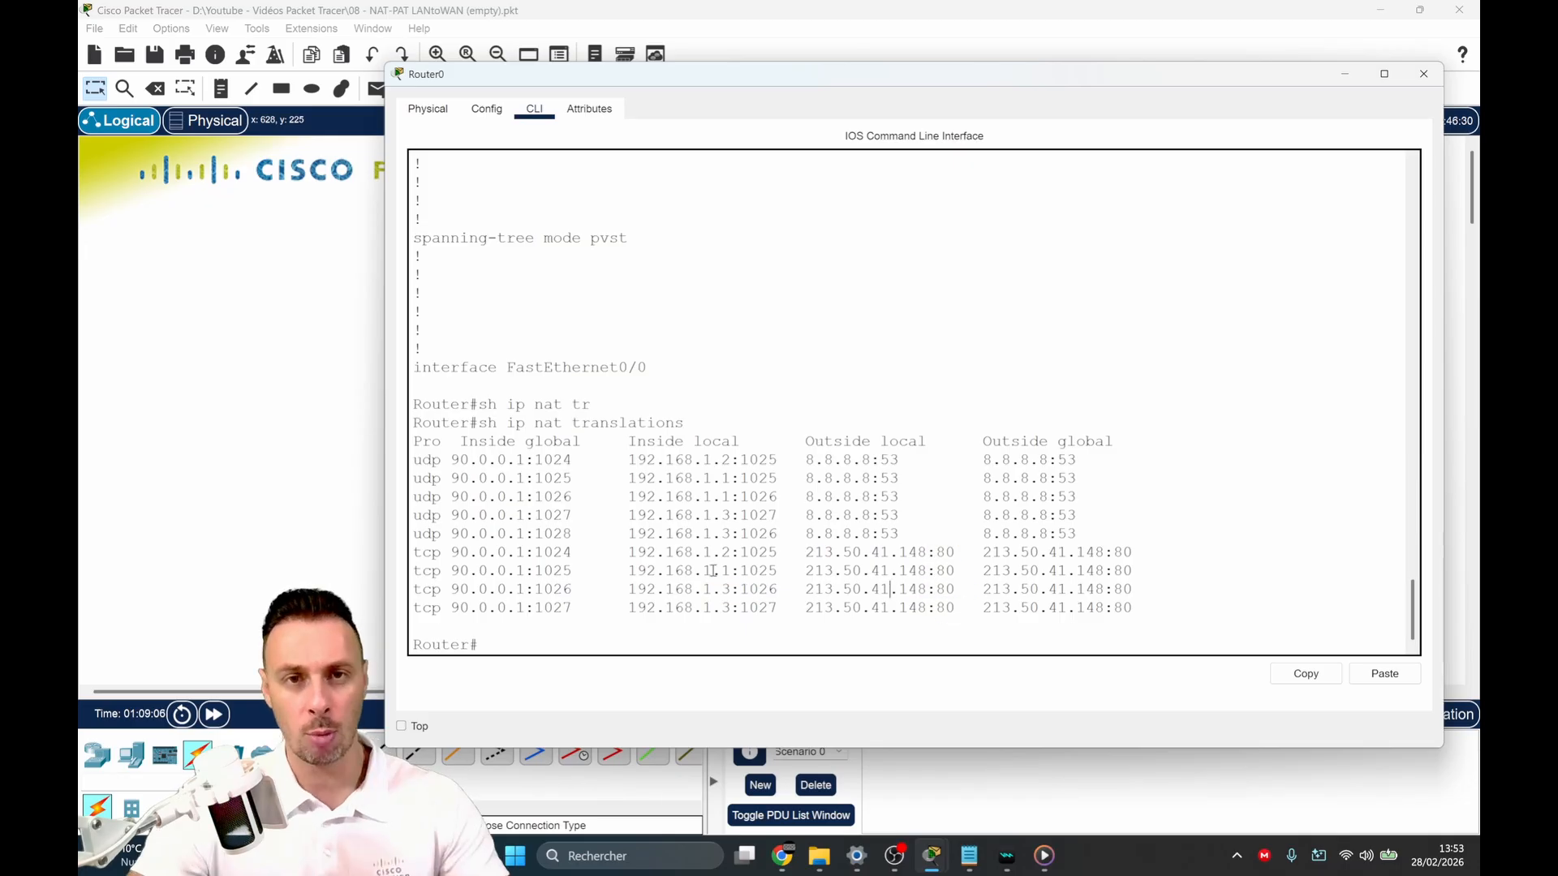
Step: Compare the inside local and inside global ports in the TCP entries for hosts 192.168.1.1 and 192.168.1.2
drag(702, 570, 778, 572)
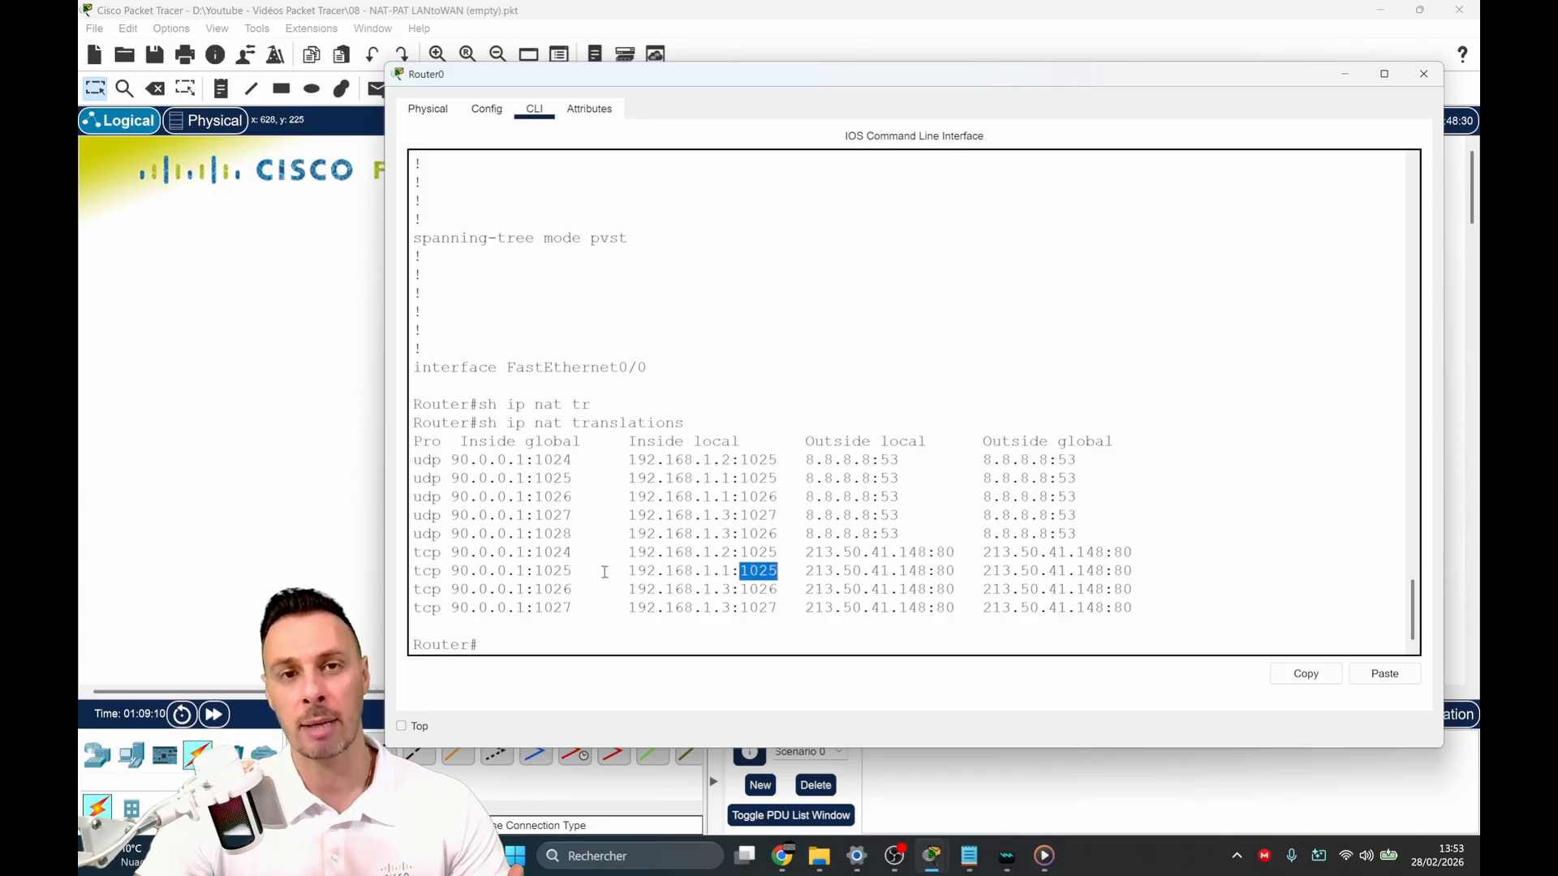
drag(451, 571, 565, 572)
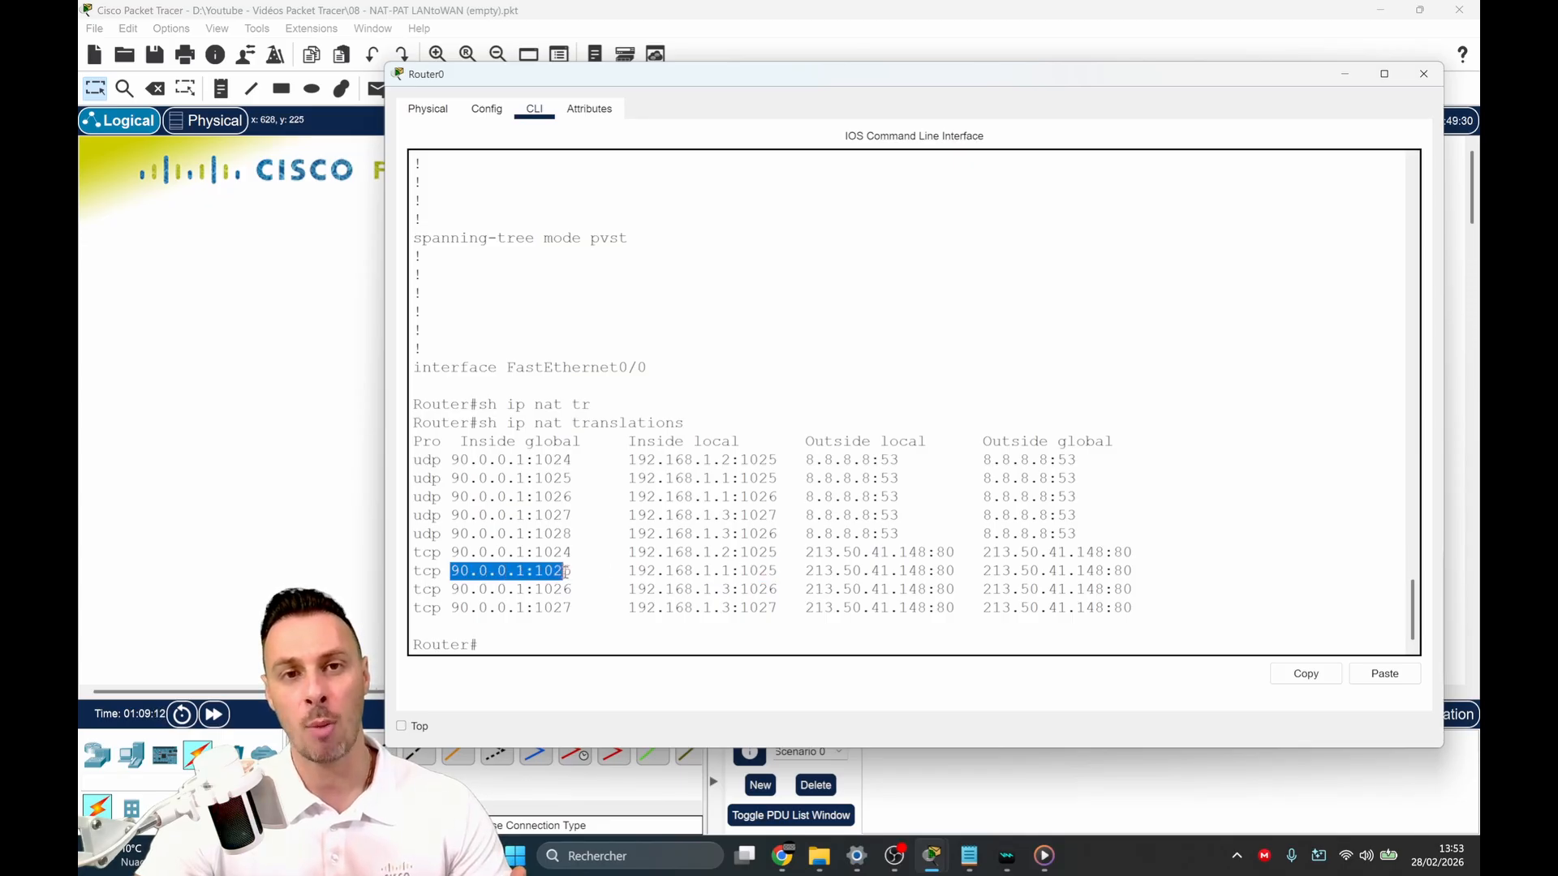
drag(747, 572, 778, 553)
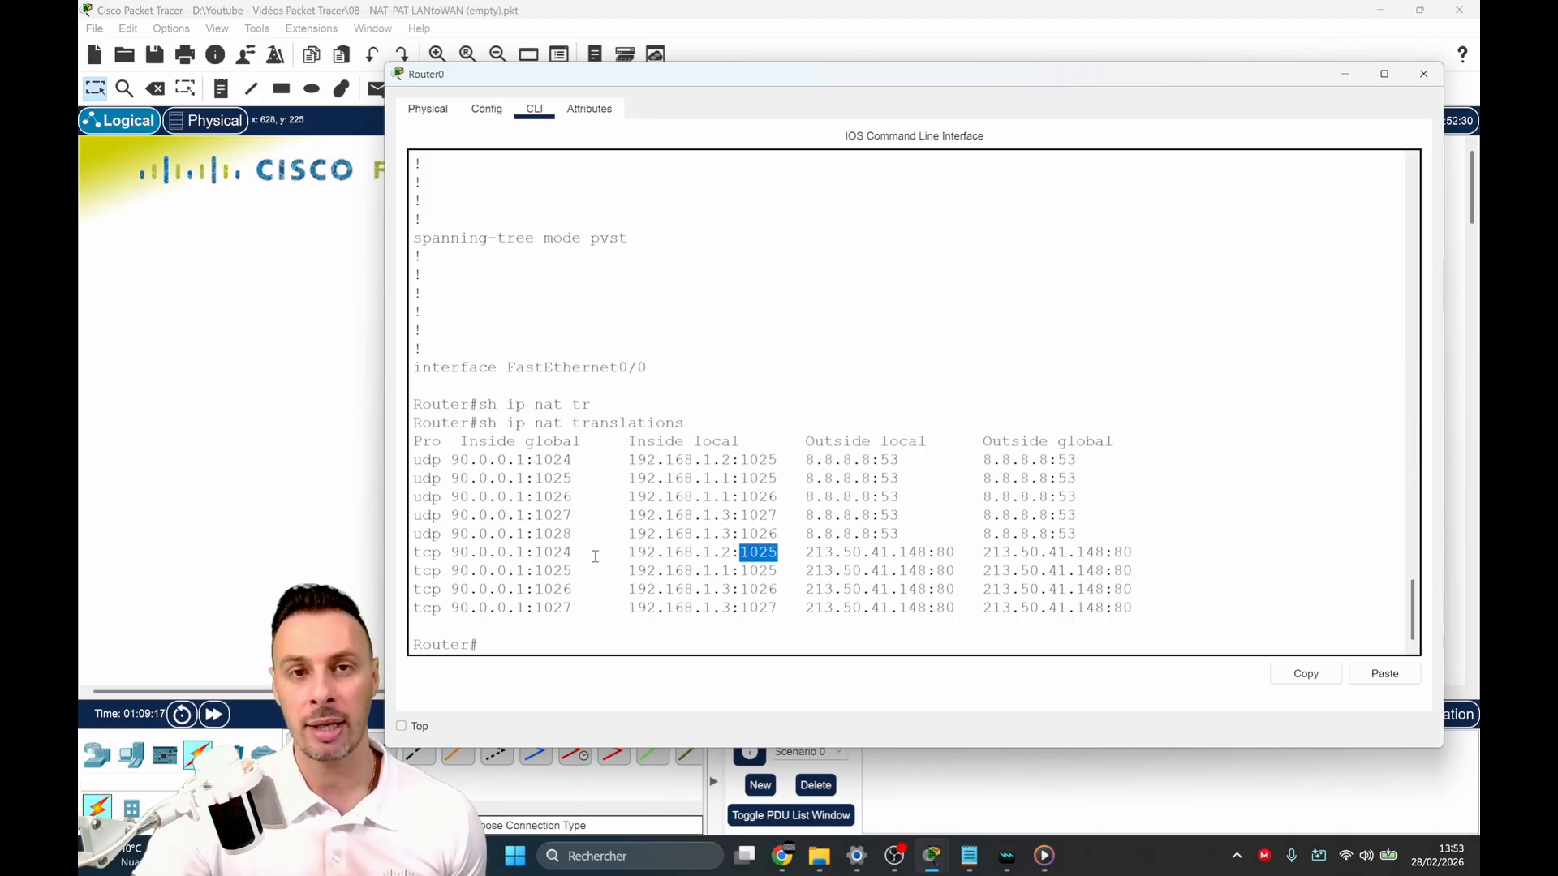
drag(576, 553, 533, 553)
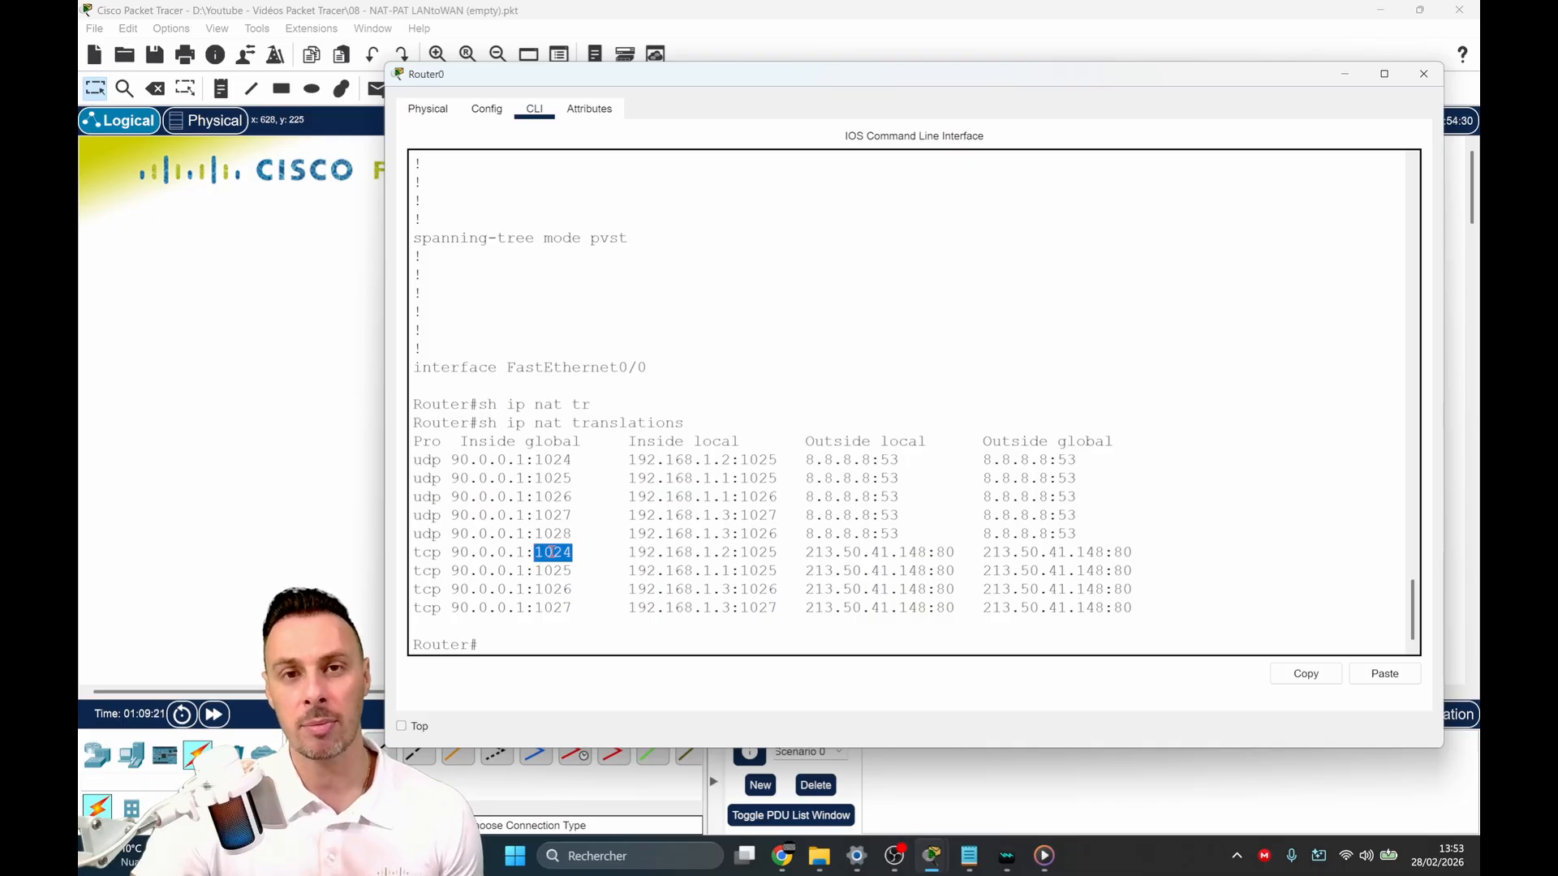
click(552, 553)
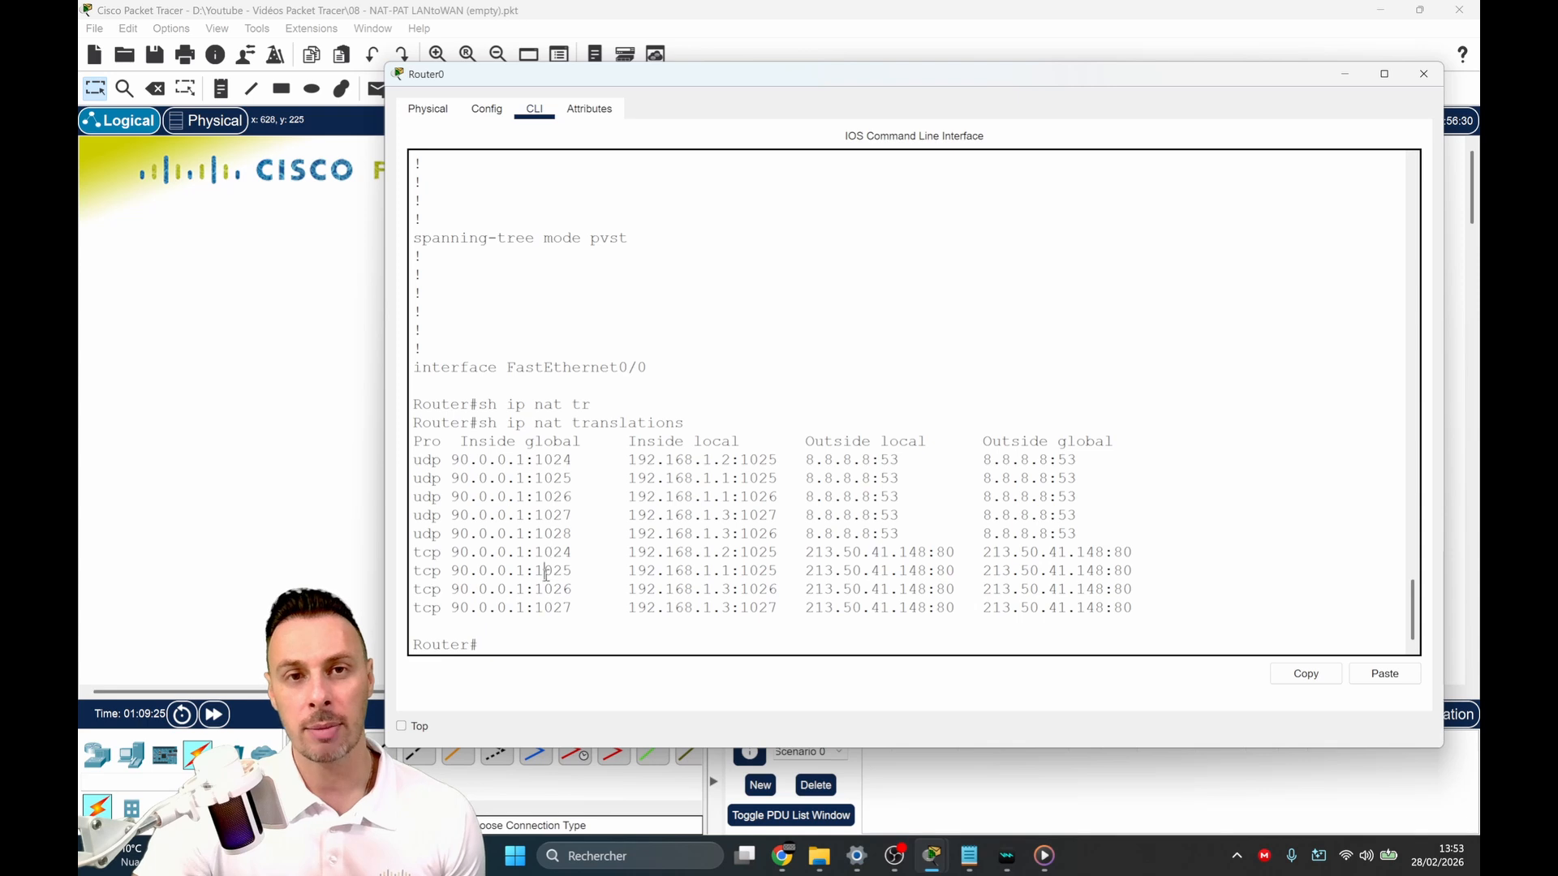
Step: Highlight the local and global ports across all four TCP entries to examine how each session gets a unique global port
drag(748, 553, 778, 571)
drag(758, 590, 768, 590)
drag(758, 607, 767, 608)
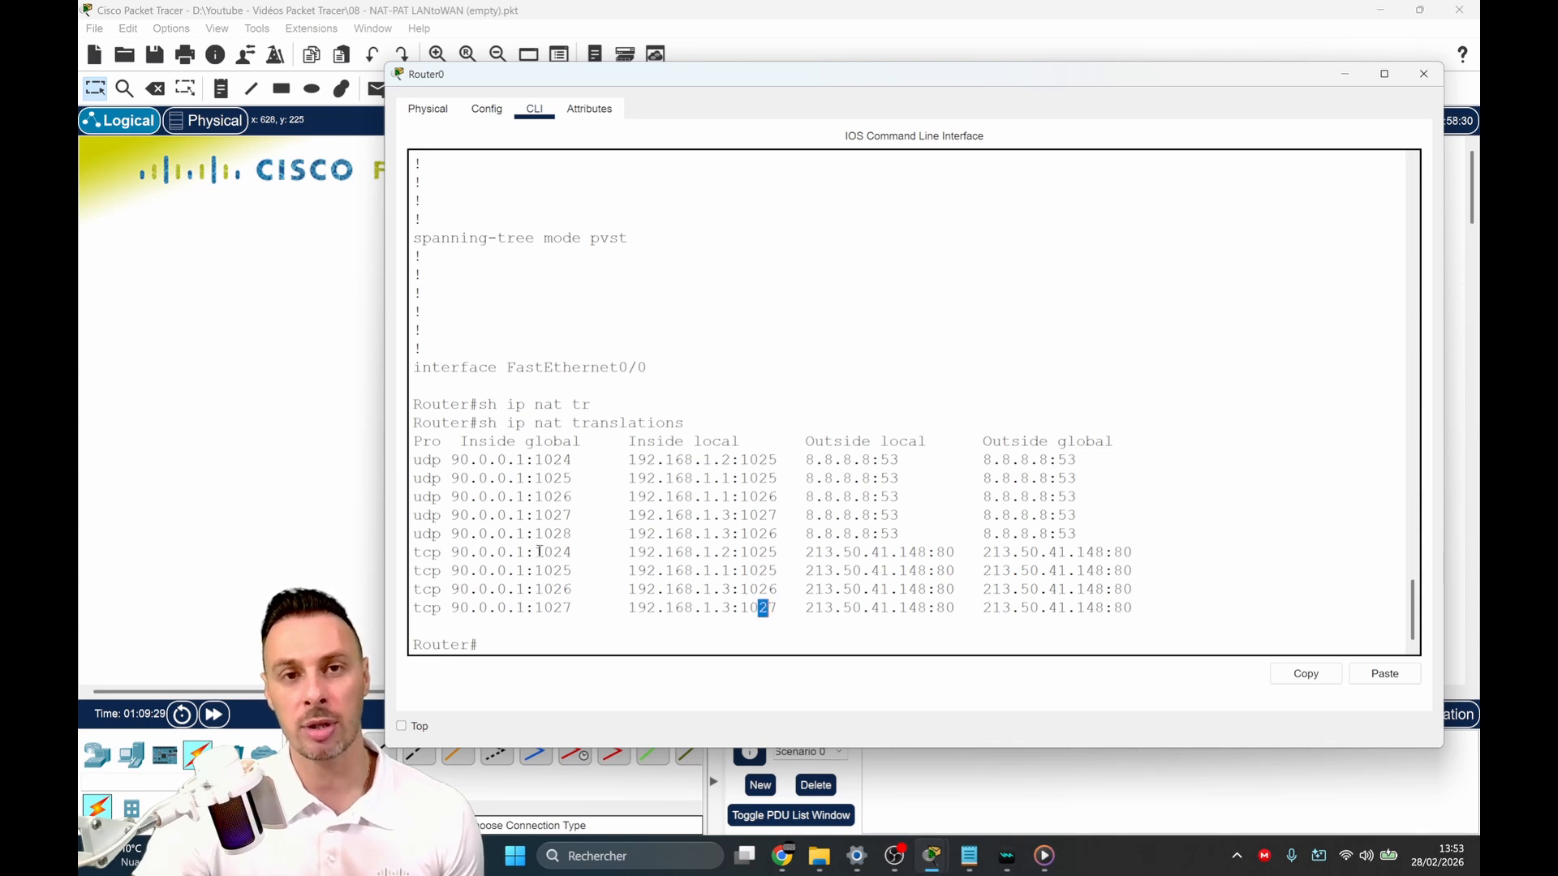
drag(535, 553, 576, 553)
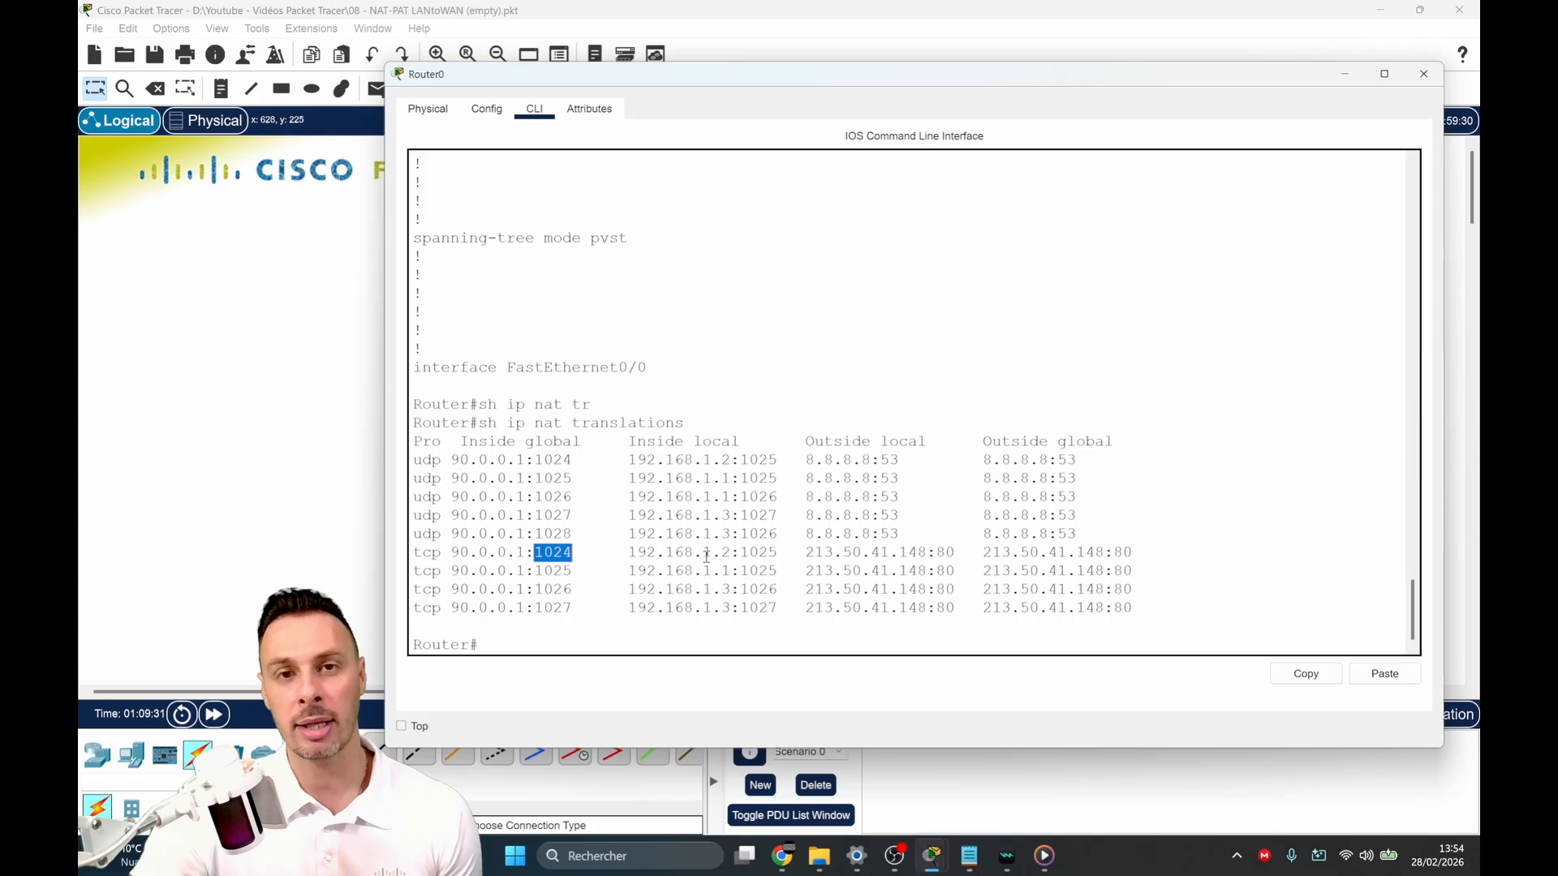
drag(702, 552, 739, 570)
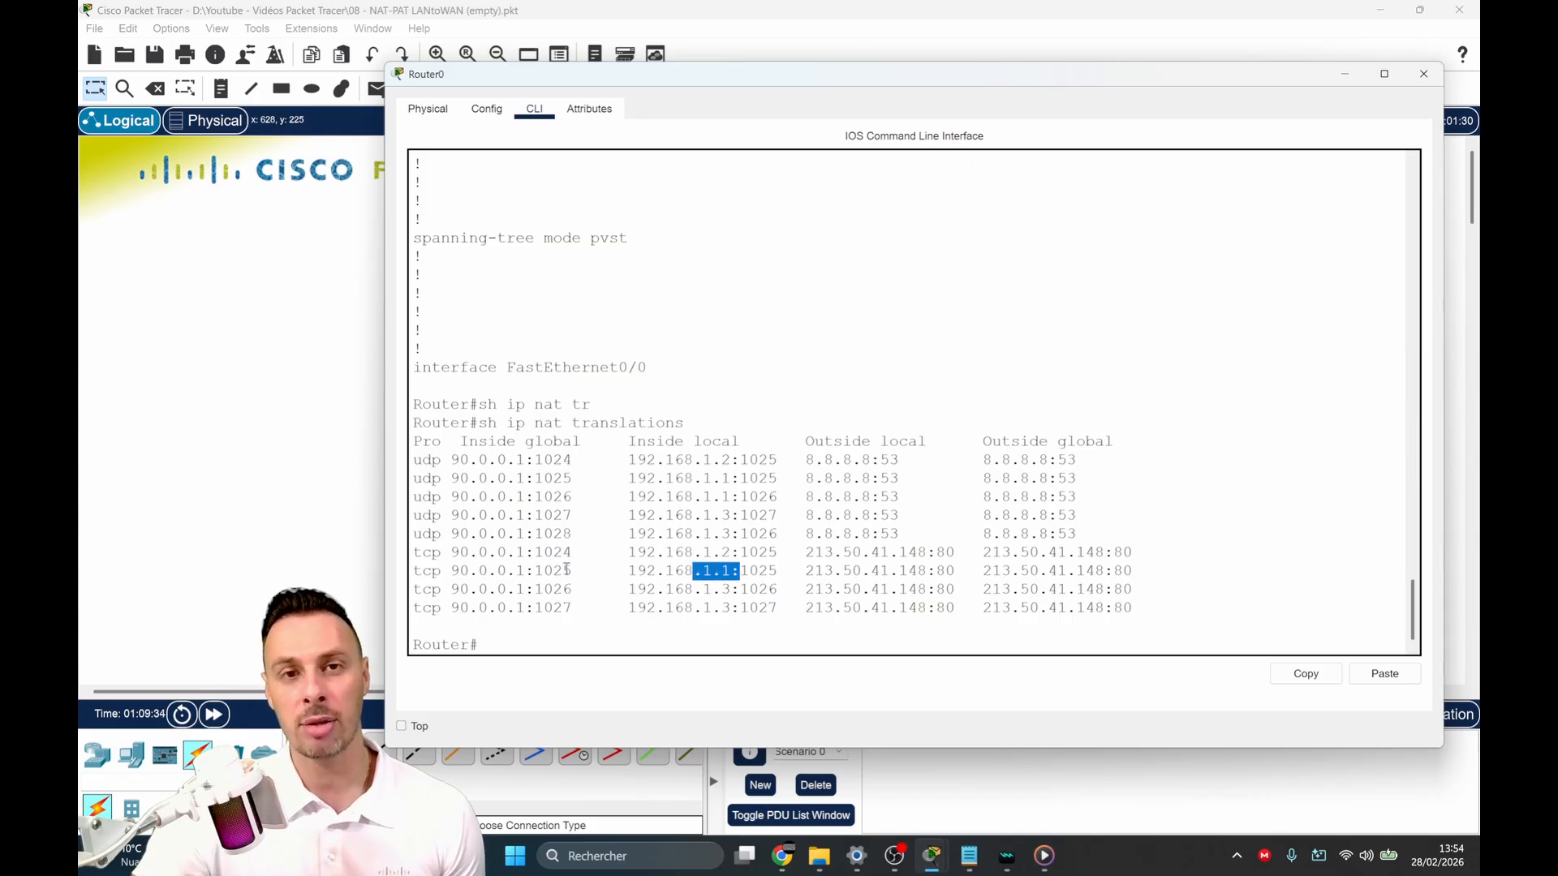
drag(534, 570, 582, 608)
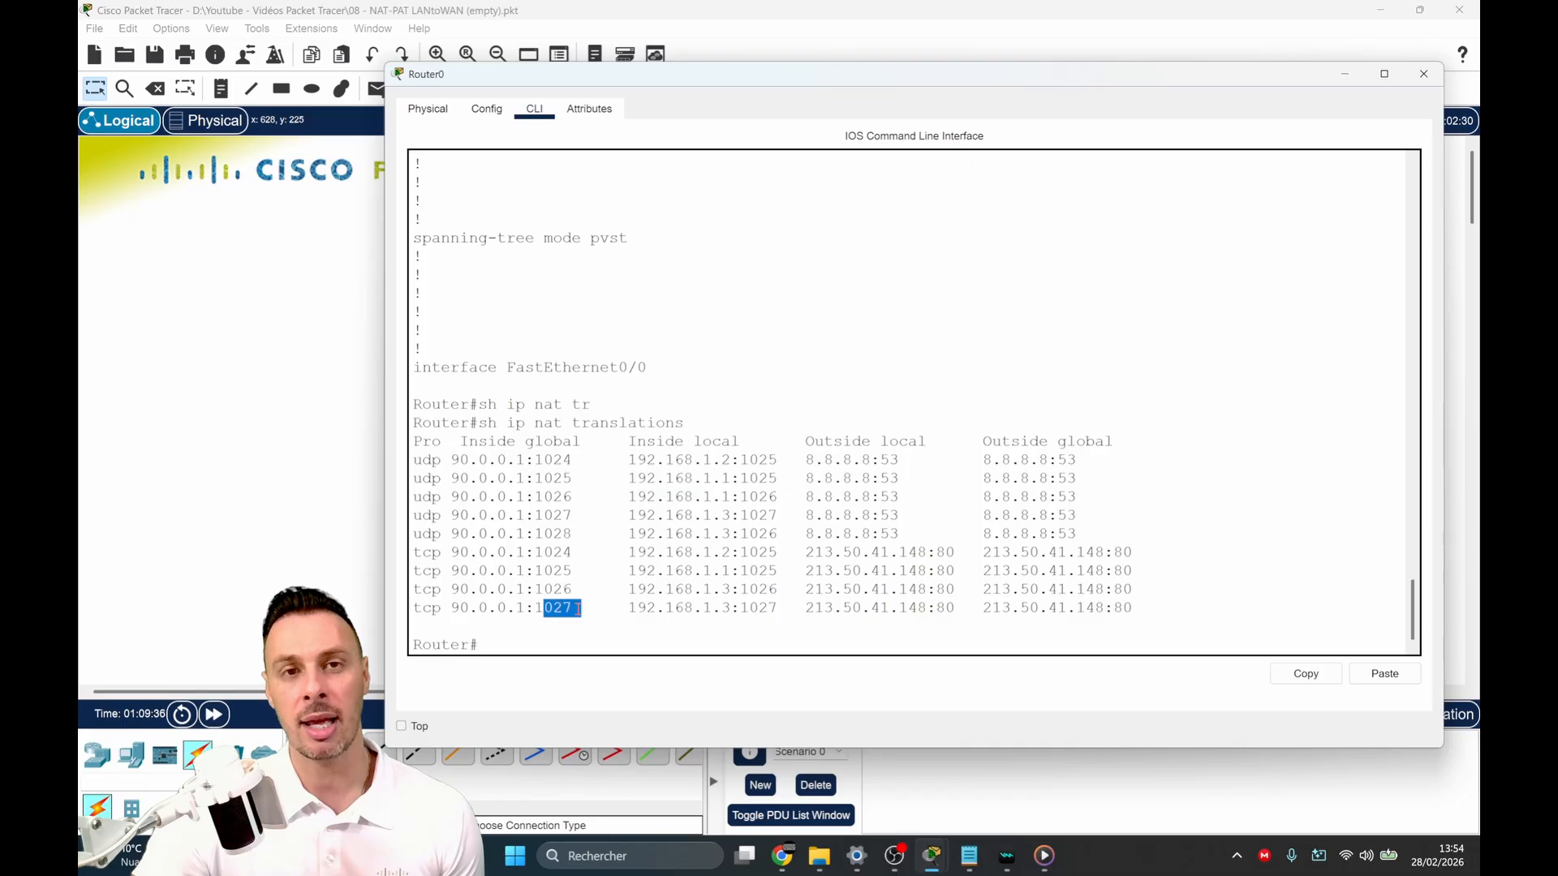
click(733, 646)
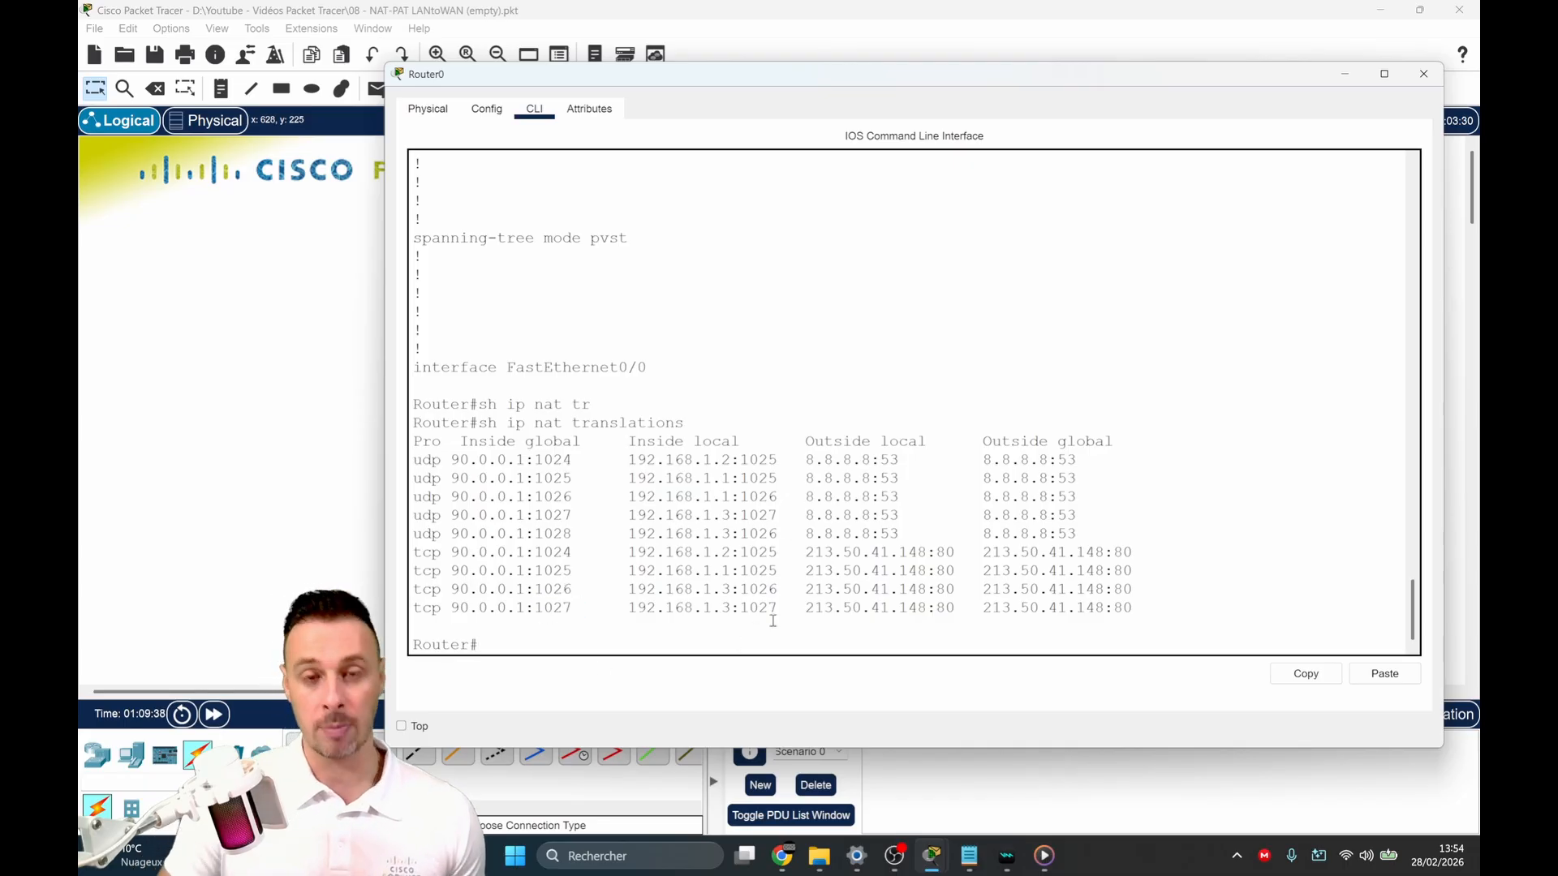
Step: Try to clear Router0's NAT table with the command clear ip nat translation
key(Return)
key(Return)
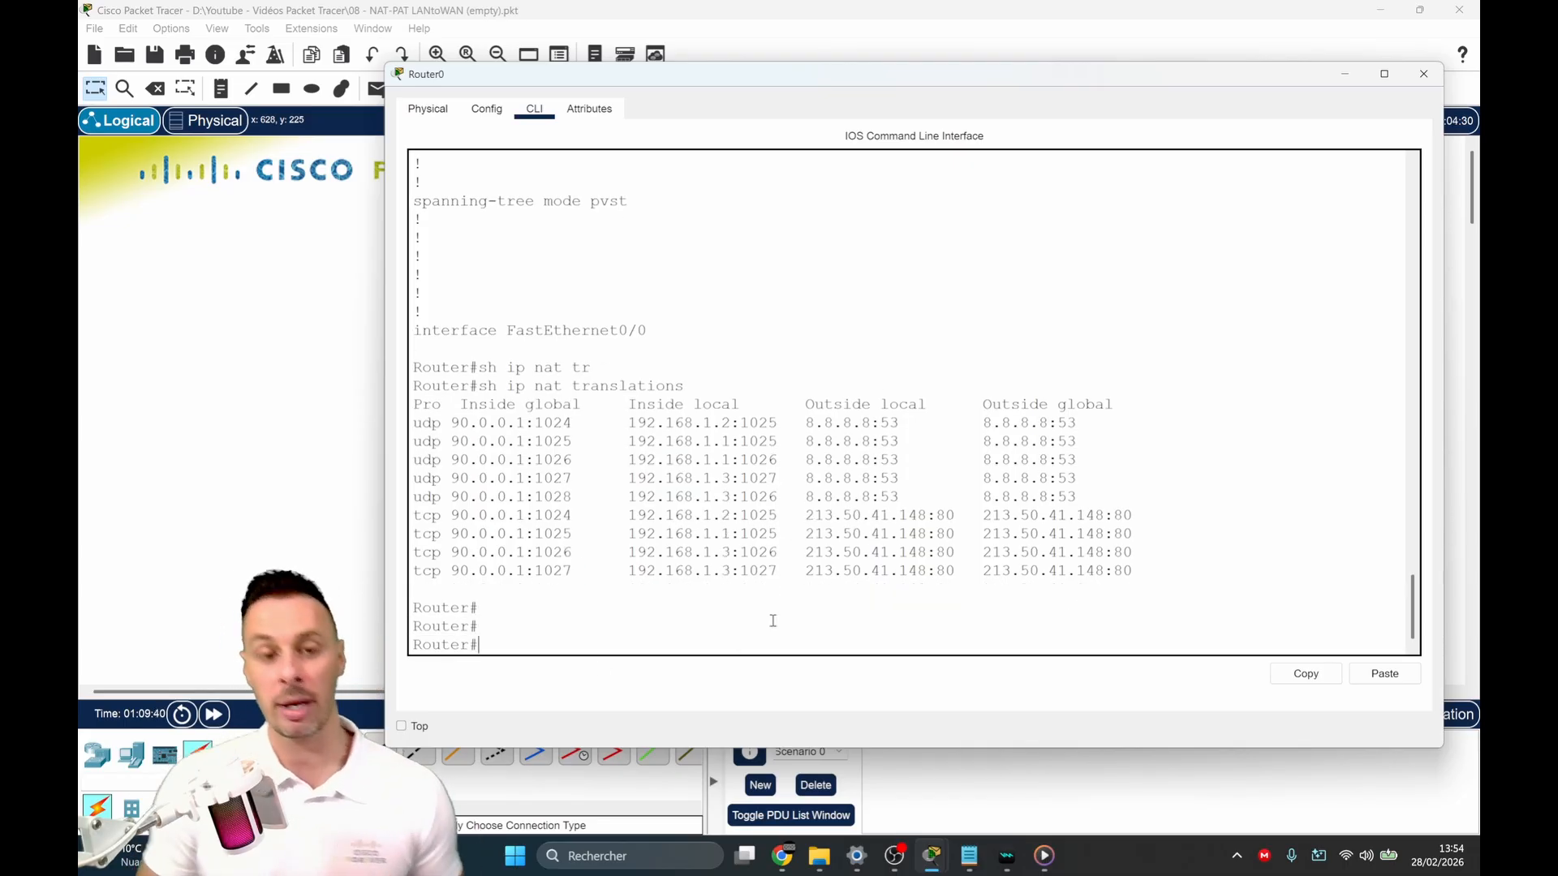
text(cle)
key(Tab)
text(ip)
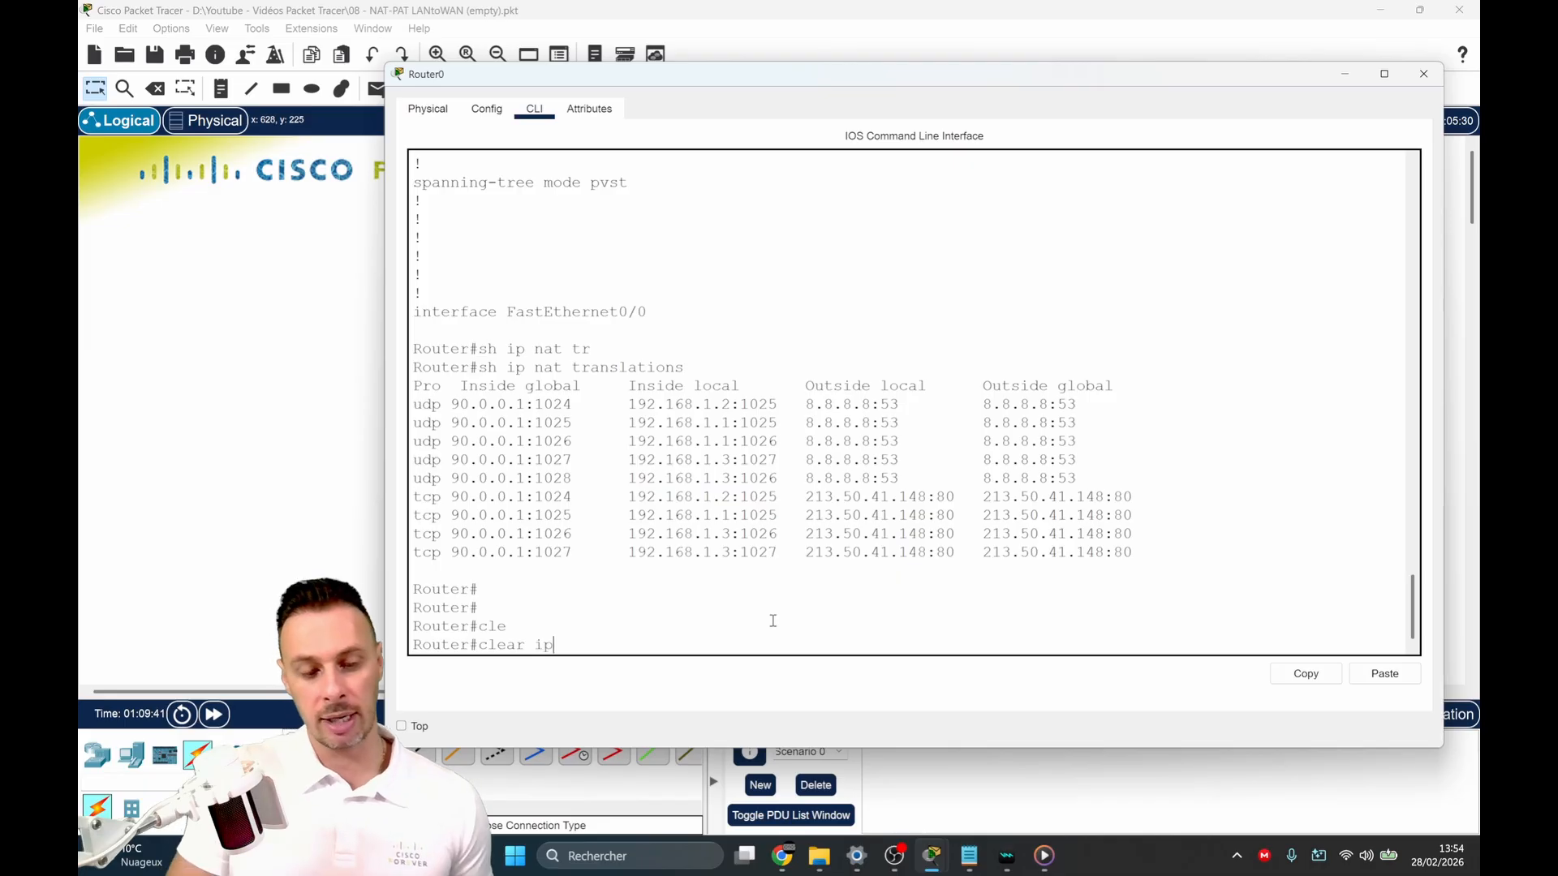
text( nat tr)
key(Tab)
key(Return)
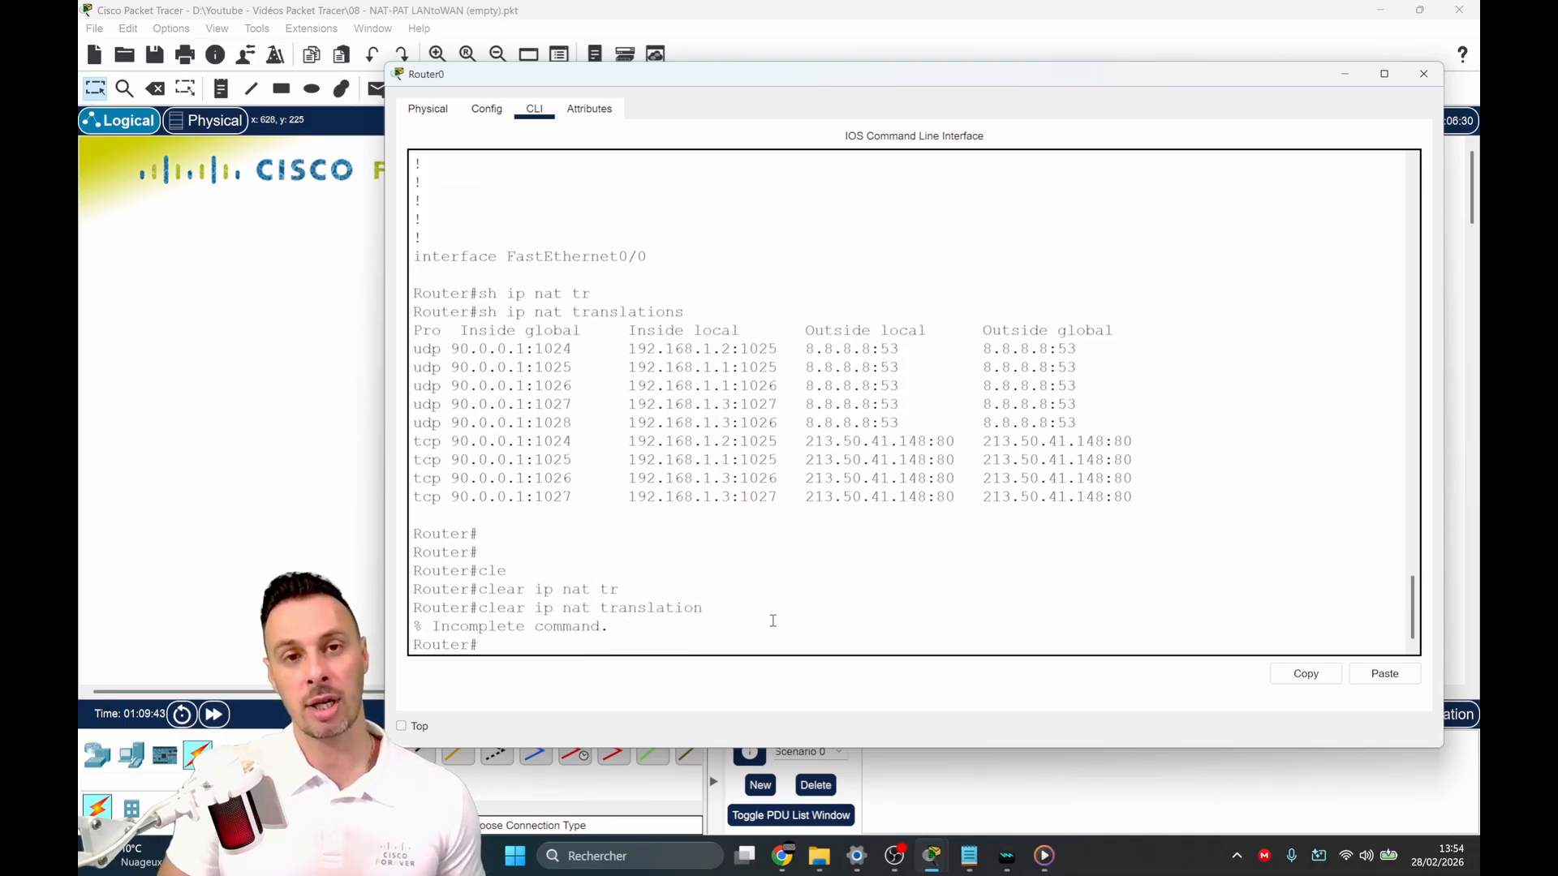
Step: Clear every dynamic entry from Router0's NAT table with the command clear ip nat translation *
key(Up)
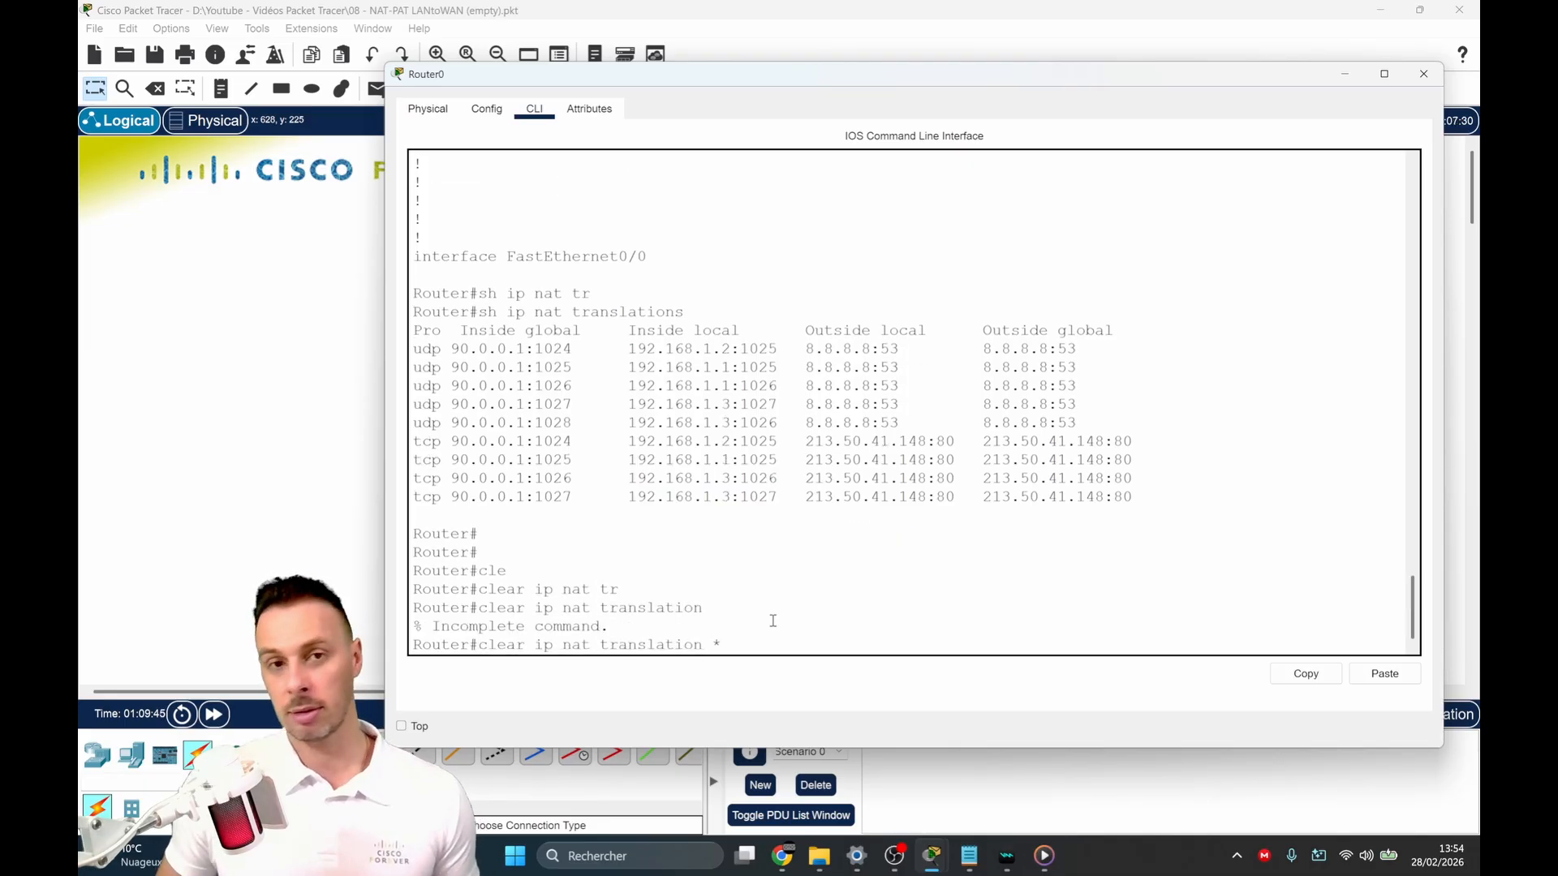
text(*)
key(Return)
key(Return)
key(Return)
key(Return)
Step: Display Router0's NAT table with sh ip nat translations to check its entries after the clearing
text(sh ip a)
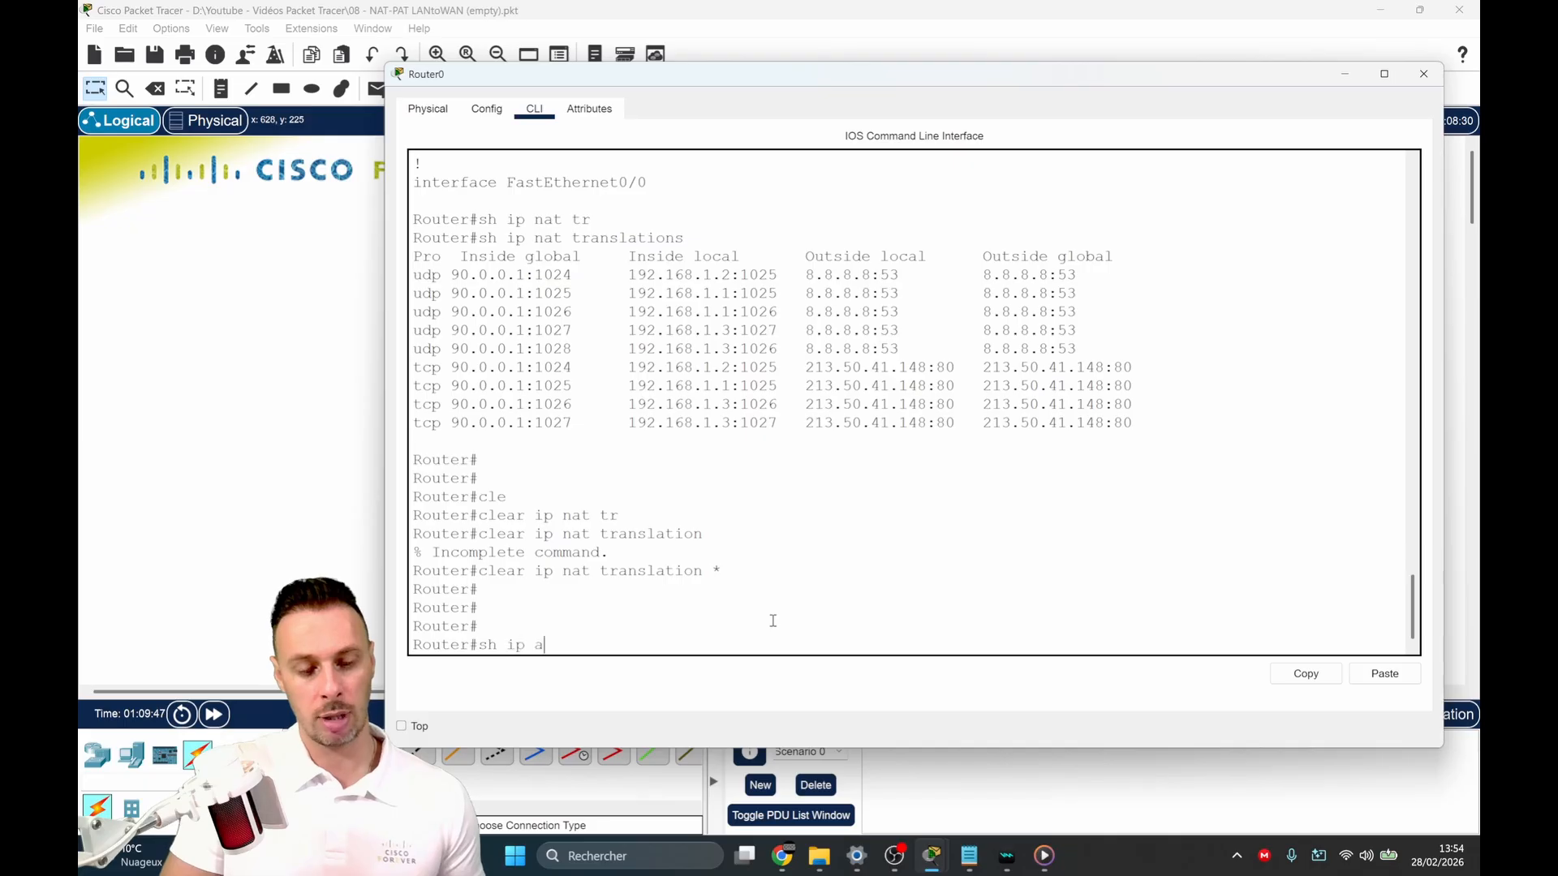
text(nt tr)
key(Tab)
key(BackSpace)
key(BackSpace)
text(na)
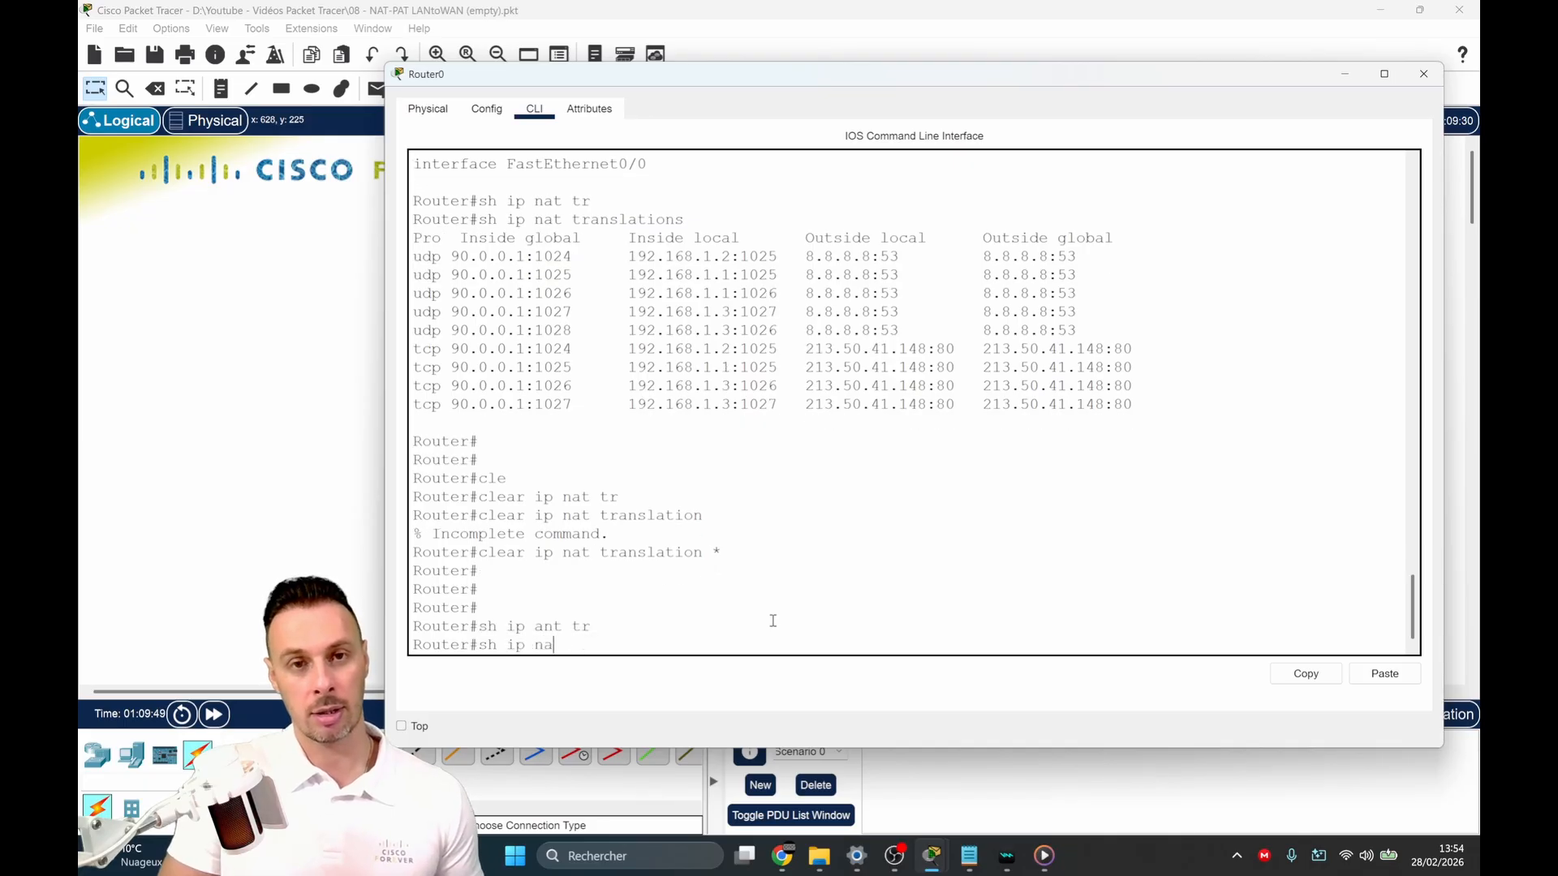
text(t tr)
key(Tab)
key(Return)
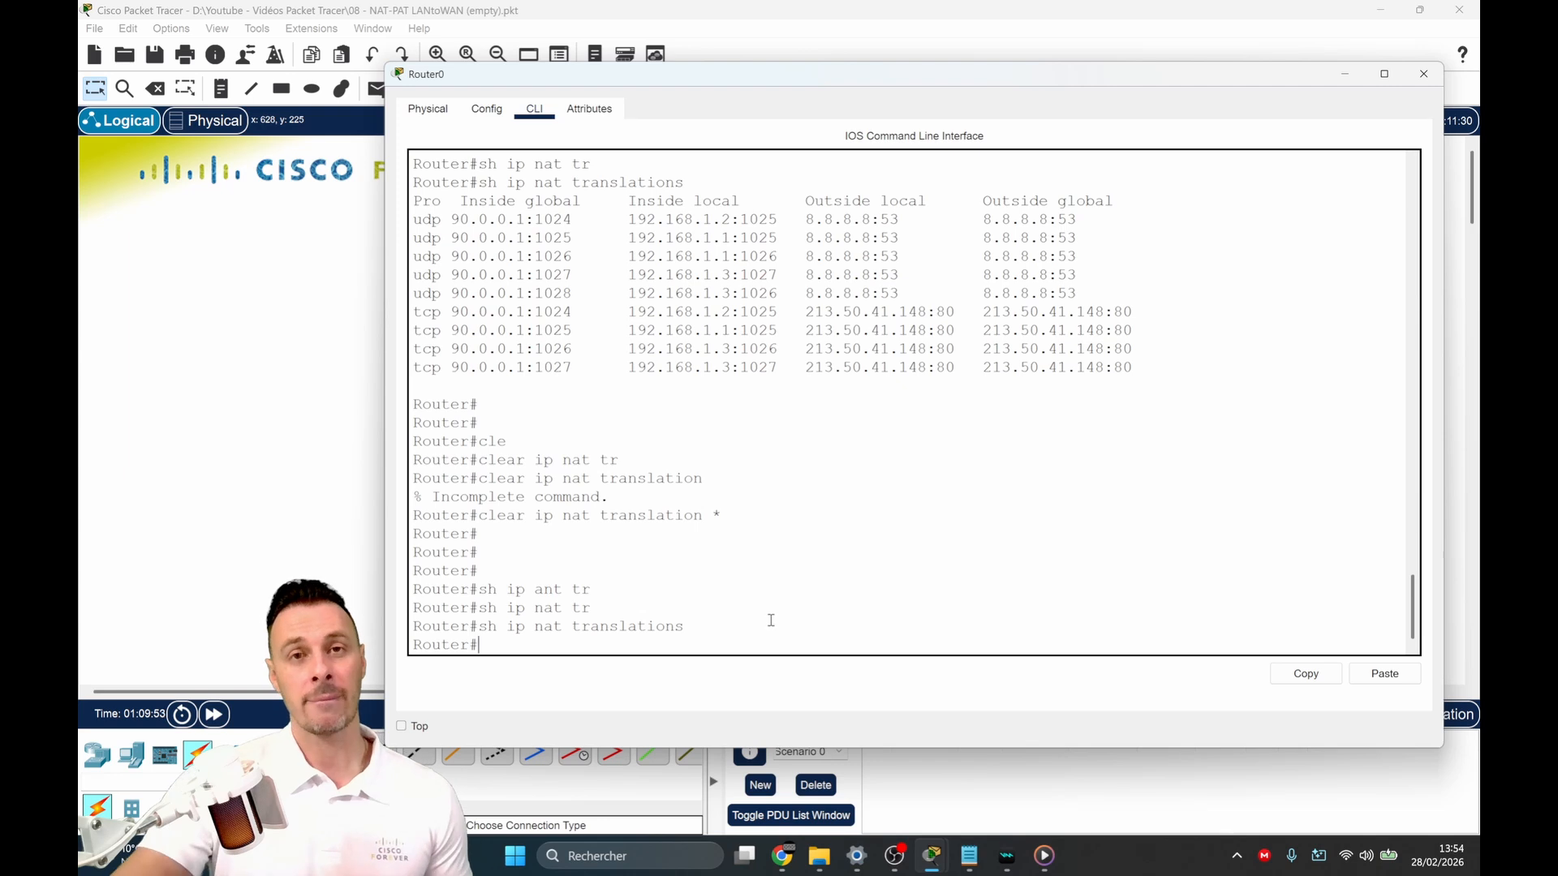
Step: Close Router0's window and highlight the LAN devices and the WAN cloud to review both sides of the topology
click(1423, 74)
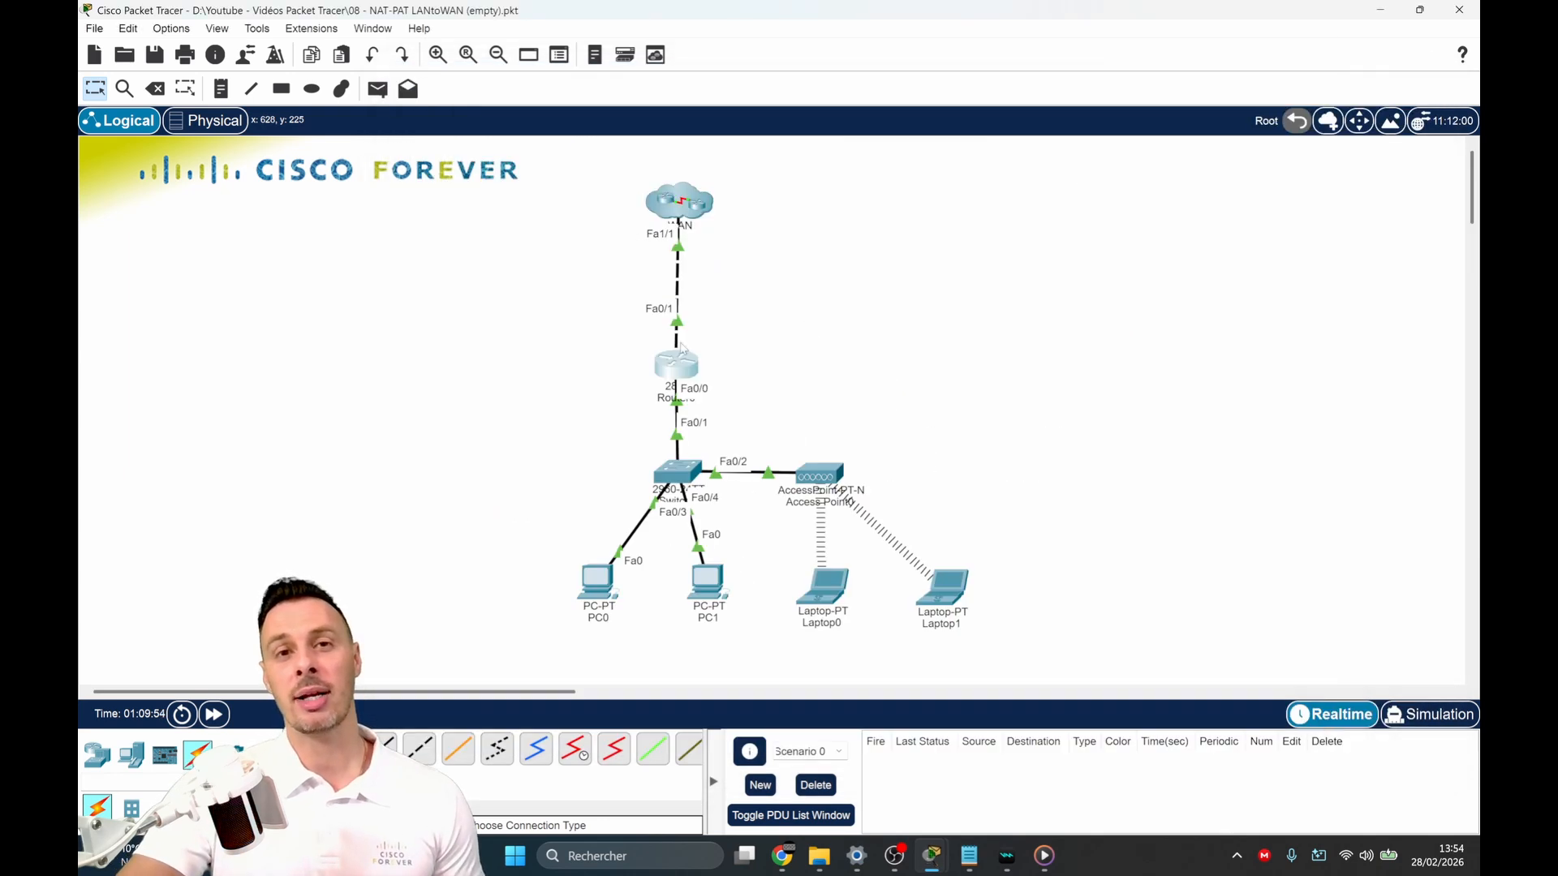
drag(513, 443, 844, 604)
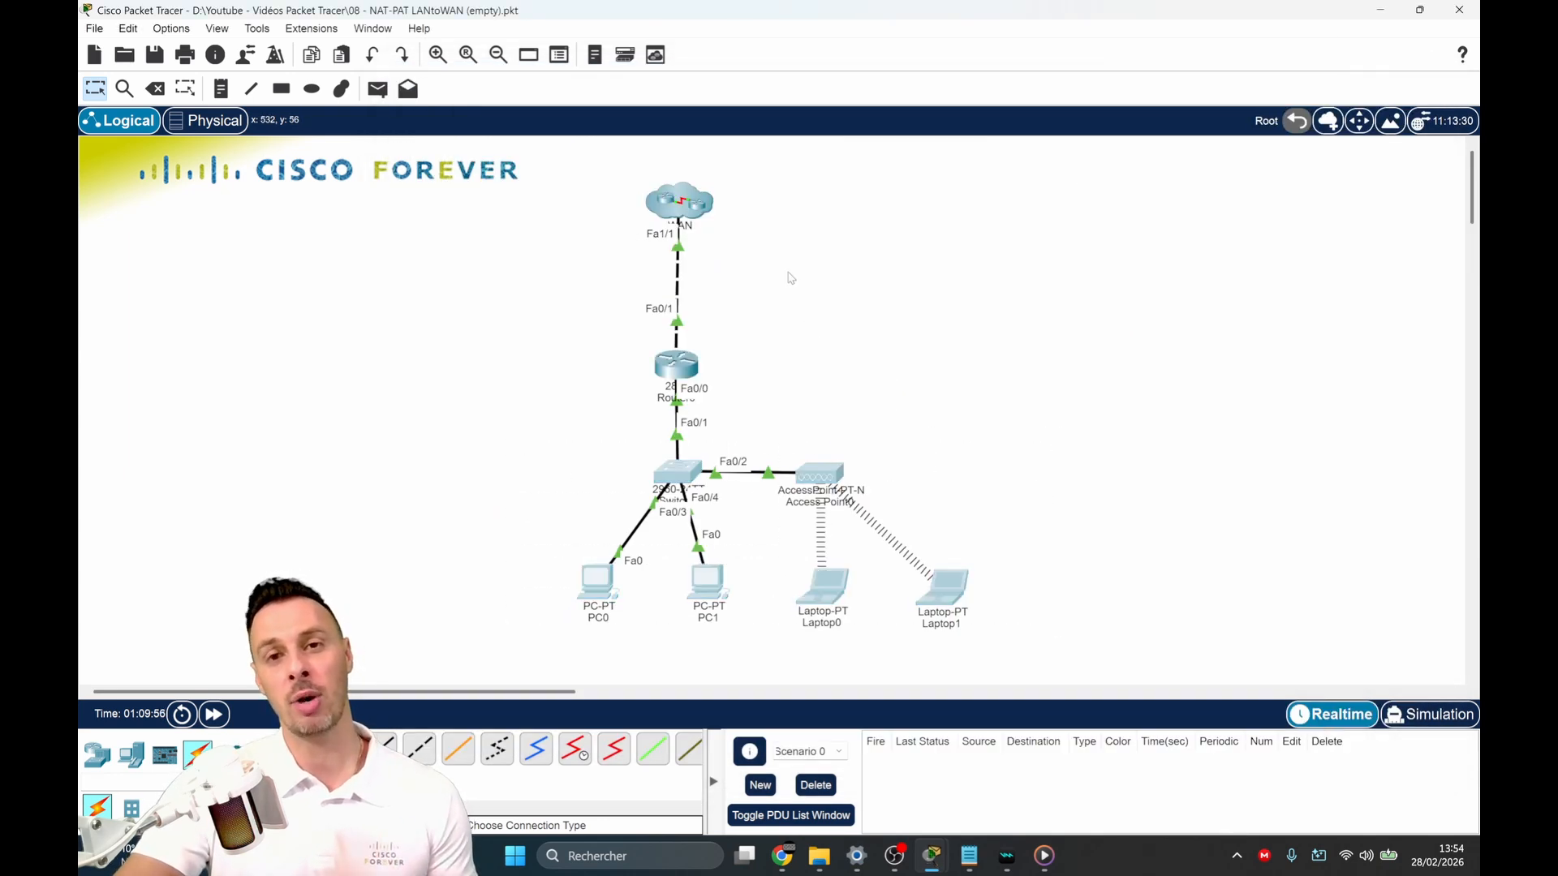
drag(589, 181, 791, 276)
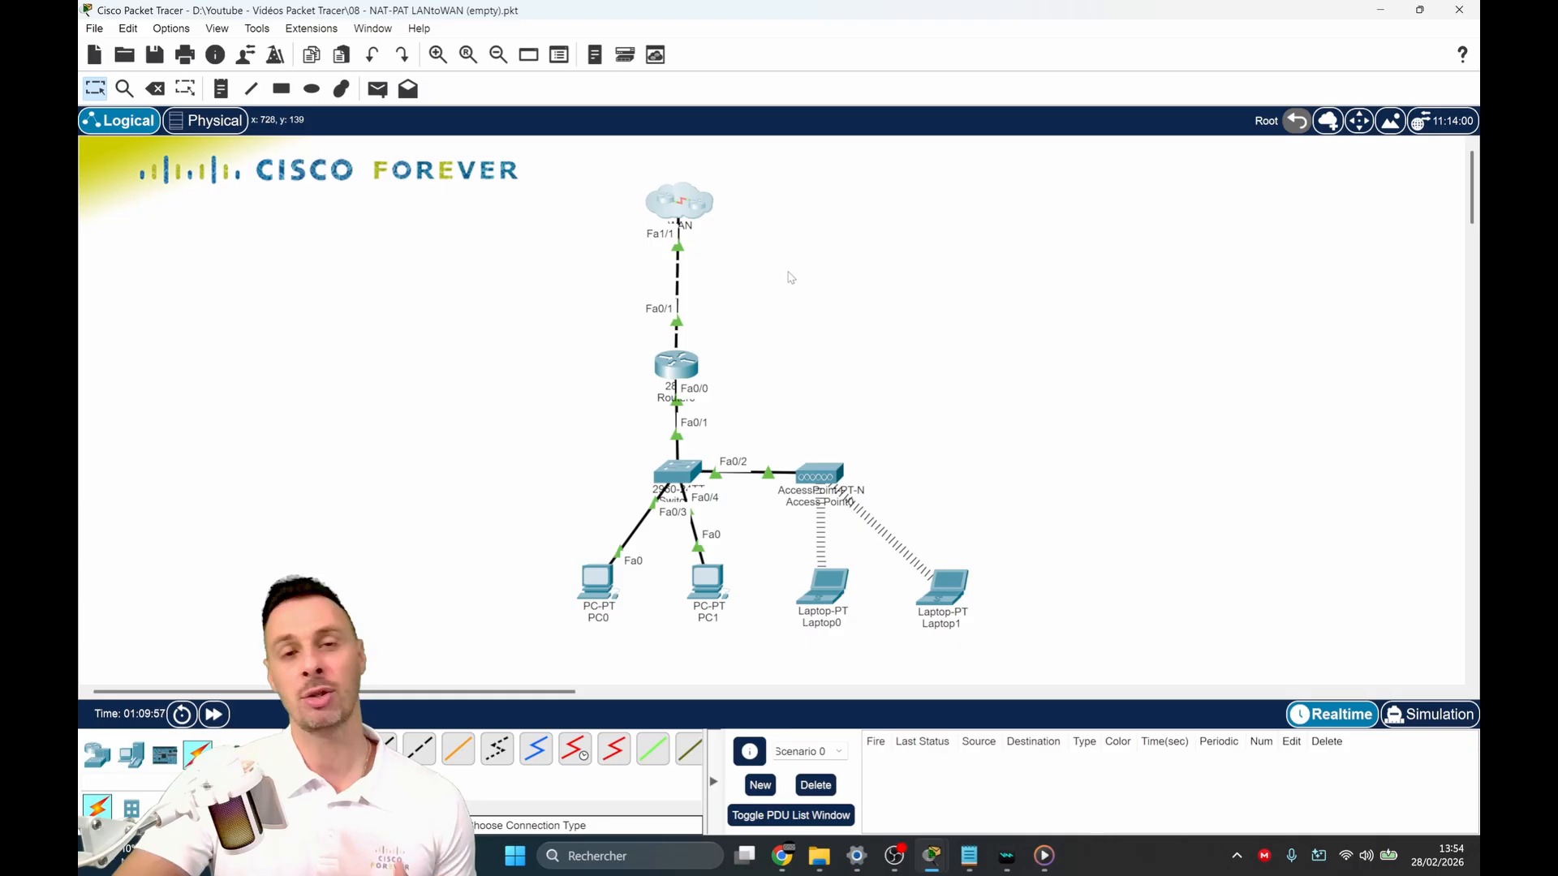